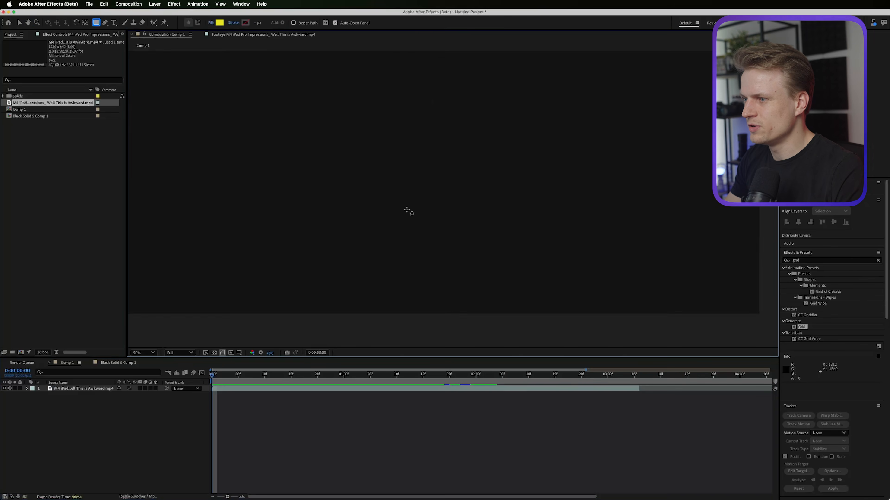
# Create a new black solid layer measuring 400 by 400 px in Comp 1
pyautogui.scroll(-2, 323, 154)
pyautogui.press('q')
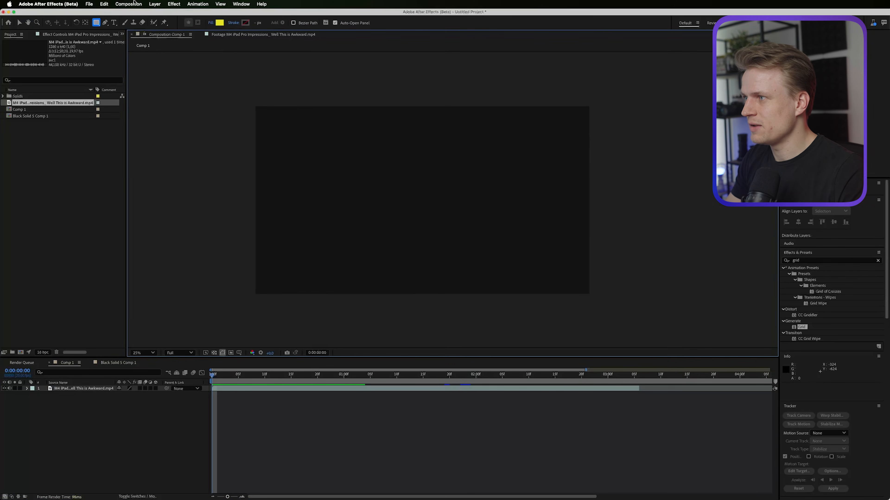
pyautogui.click(155, 4)
pyautogui.moveTo(181, 15)
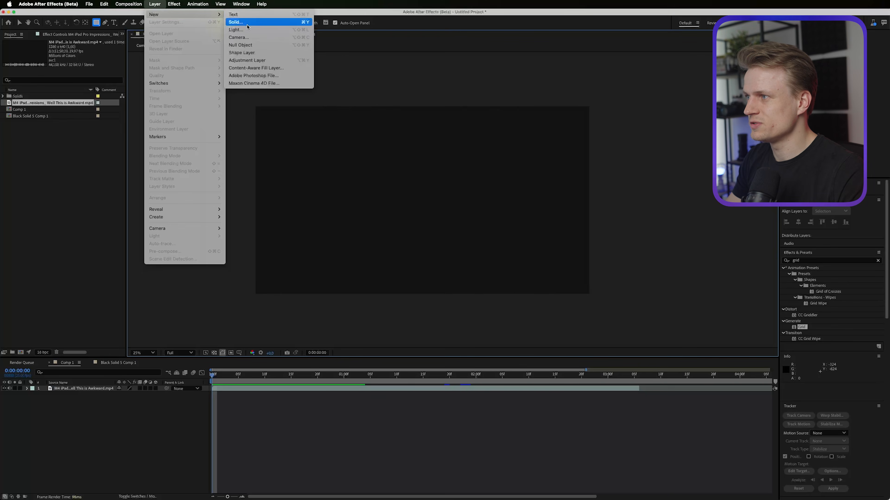
pyautogui.click(247, 24)
pyautogui.doubleClick(223, 196)
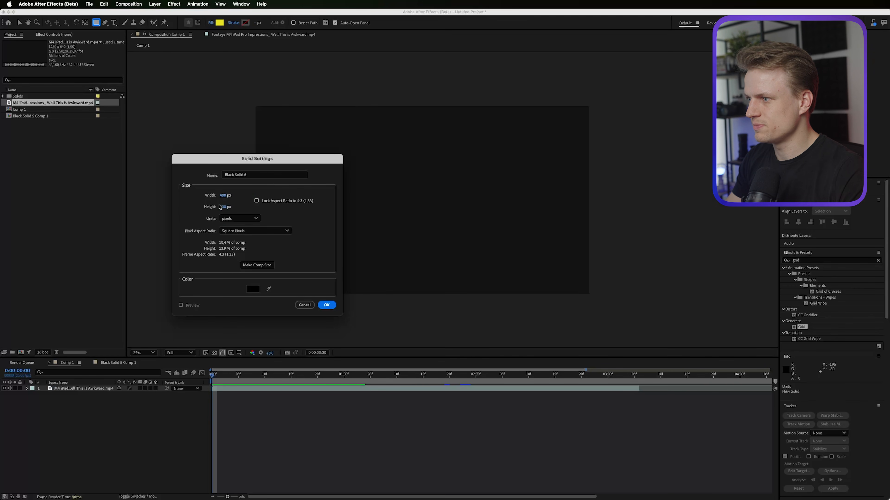
pyautogui.write('400')
pyautogui.press('Return')
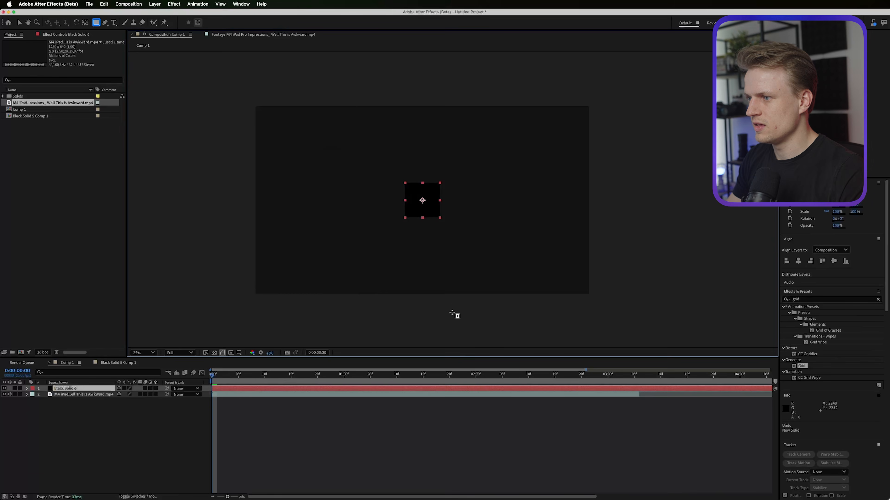
# Draw a mask on the black solid with the Star tool, reducing the points until it forms a triangle
pyautogui.press('/')
pyautogui.click(96, 23)
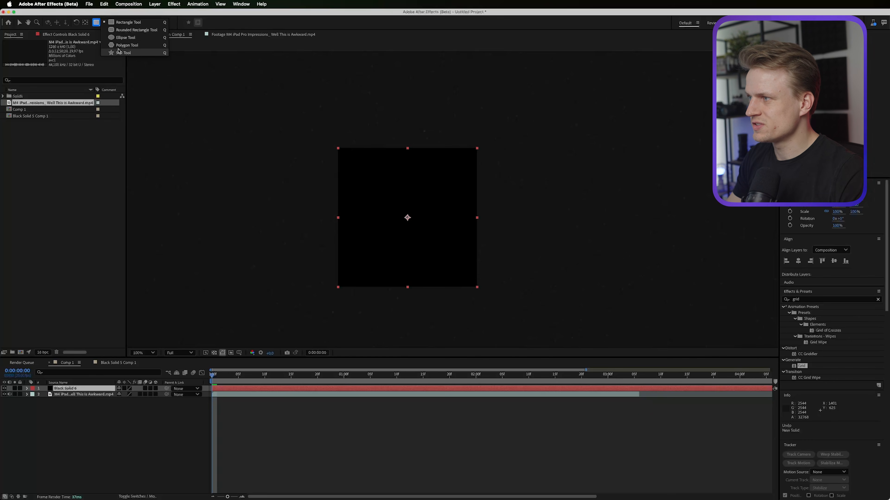
pyautogui.click(118, 52)
pyautogui.moveTo(355, 183)
pyautogui.mouseDown()
pyautogui.moveTo(432, 271)
pyautogui.moveTo(361, 196)
pyautogui.moveTo(381, 265)
pyautogui.moveTo(377, 210)
pyautogui.moveTo(371, 217)
pyautogui.moveTo(401, 171)
pyautogui.moveTo(405, 206)
pyautogui.moveTo(350, 200)
pyautogui.moveTo(411, 230)
pyautogui.moveTo(434, 185)
pyautogui.moveTo(409, 213)
pyautogui.moveTo(431, 224)
pyautogui.mouseUp()
pyautogui.press('Down')
pyautogui.press('Down')
pyautogui.press('Up')
pyautogui.press('Down')
pyautogui.press('Up')
pyautogui.press('Down')
pyautogui.press('Up')
pyautogui.press('Up')
pyautogui.press('Up')
pyautogui.press('Down')
pyautogui.press('Down')
pyautogui.press('Down')
# Move the triangle mask so it sits over the black solid
pyautogui.press(',')
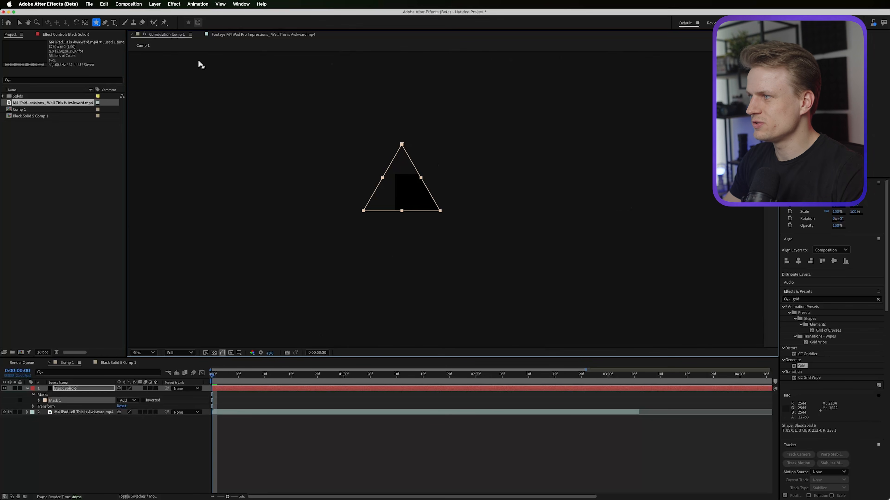
pyautogui.click(19, 22)
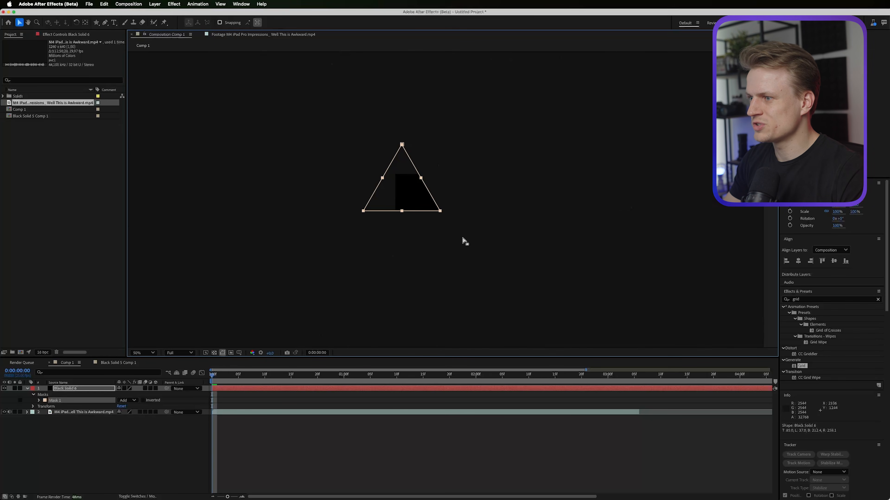
pyautogui.doubleClick(417, 211)
pyautogui.moveTo(411, 191); pyautogui.dragTo(438, 224)
# With the footage layer hidden and the transparency grid shown, resize the triangle mask so its corners meet the solid's edges
pyautogui.click(5, 413)
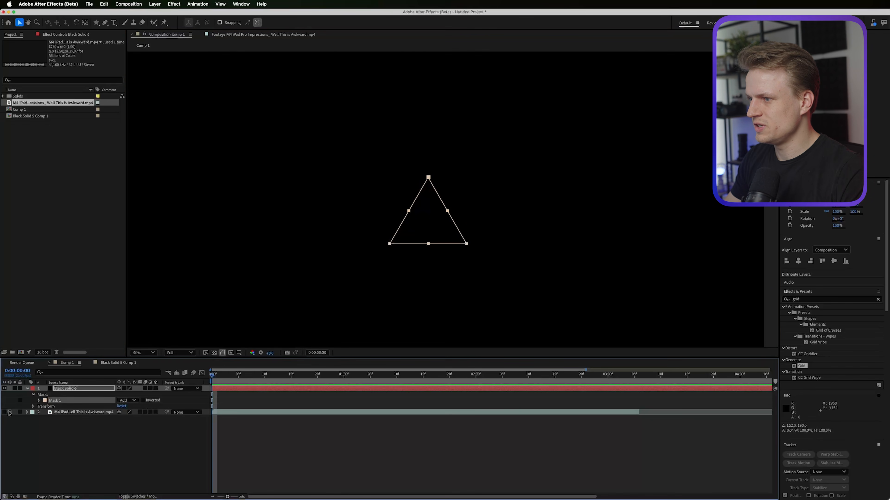
pyautogui.click(215, 353)
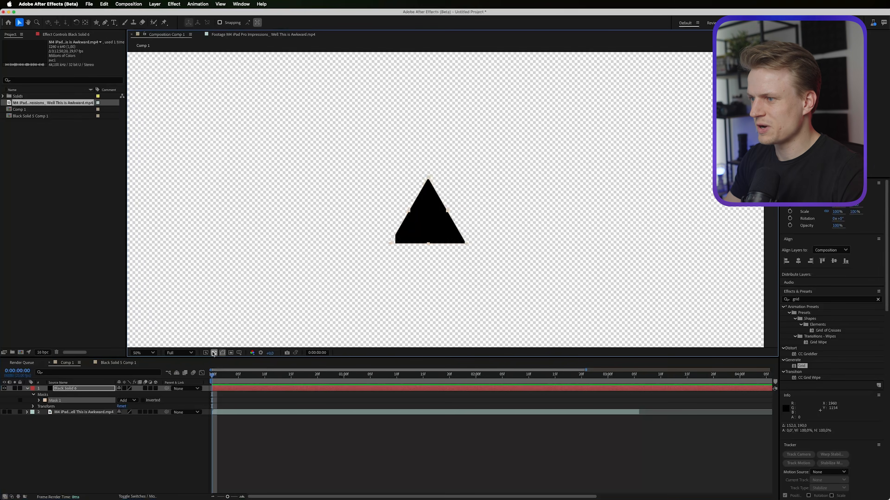
pyautogui.scroll(1, 491, 224)
pyautogui.moveTo(478, 219); pyautogui.dragTo(433, 171)
pyautogui.doubleClick(369, 241)
pyautogui.moveTo(370, 215)
pyautogui.mouseDown()
pyautogui.moveTo(406, 187)
pyautogui.moveTo(399, 210)
pyautogui.moveTo(377, 225)
pyautogui.moveTo(373, 210)
pyautogui.mouseUp()
pyautogui.click(306, 445)
# Find the Stroke effect and apply it to the black solid layer
pyautogui.click(72, 389)
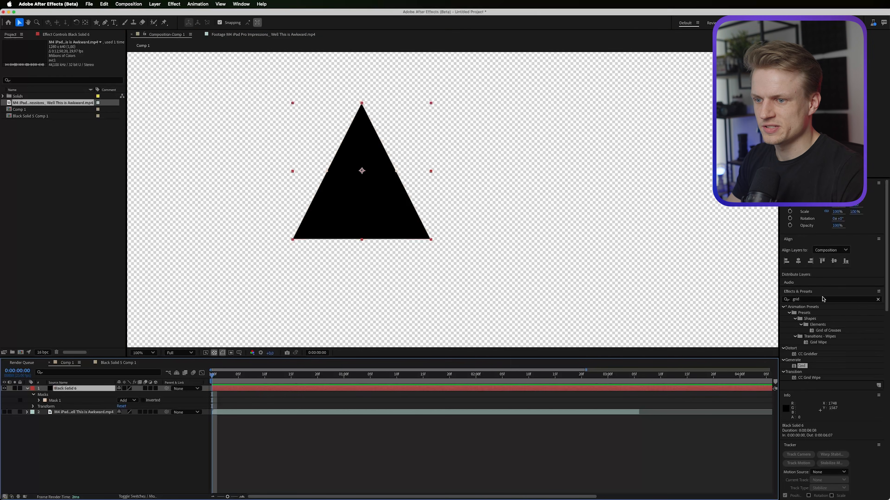
pyautogui.click(807, 300)
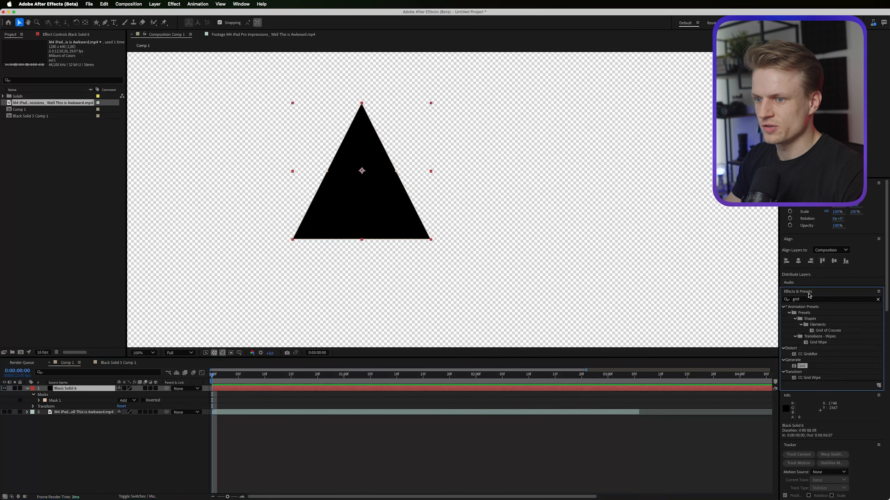
pyautogui.press('super+a')
pyautogui.write('strok')
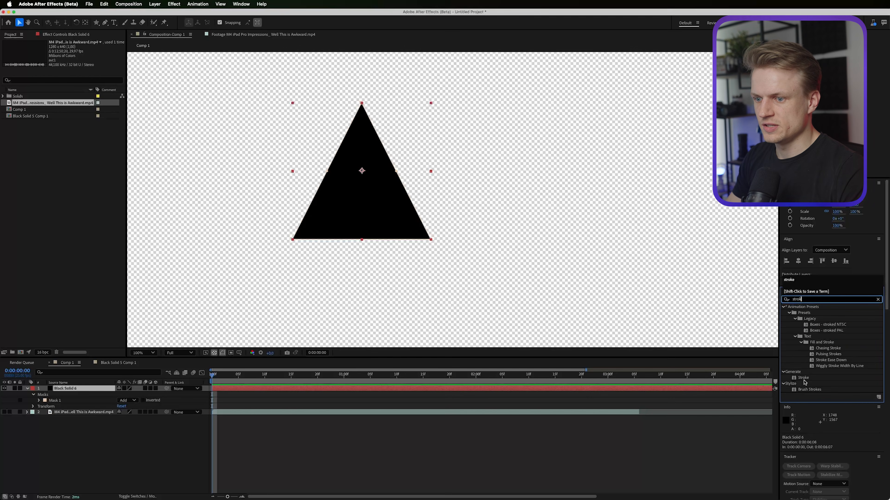
pyautogui.doubleClick(803, 378)
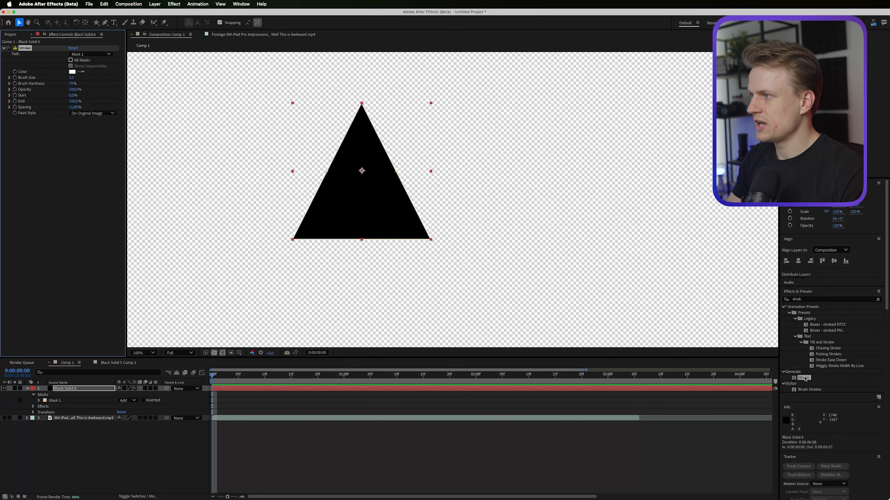
# Set the Stroke's Paint Style to On Transparent, and its Brush Size to 8.4 with the transparency grid off
pyautogui.click(75, 113)
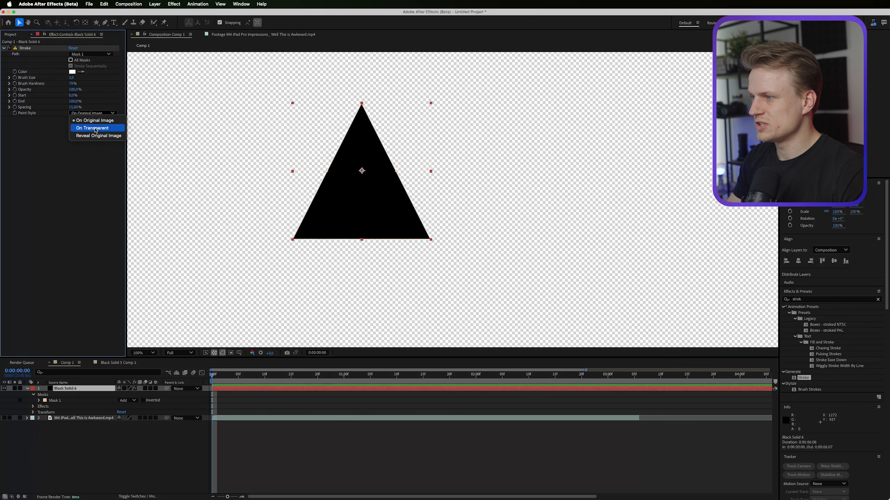
pyautogui.click(95, 128)
pyautogui.click(213, 353)
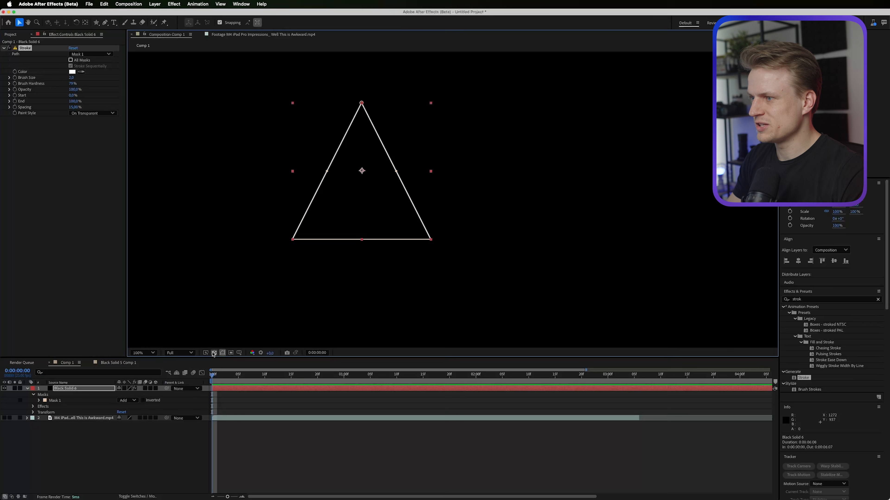
pyautogui.moveTo(72, 79); pyautogui.dragTo(94, 75)
# Shrink the triangle mask slightly inward from the solid's edges so the stroke is less clipped
pyautogui.scroll(1, 304, 189)
pyautogui.moveTo(309, 187); pyautogui.dragTo(420, 200)
pyautogui.click(471, 203)
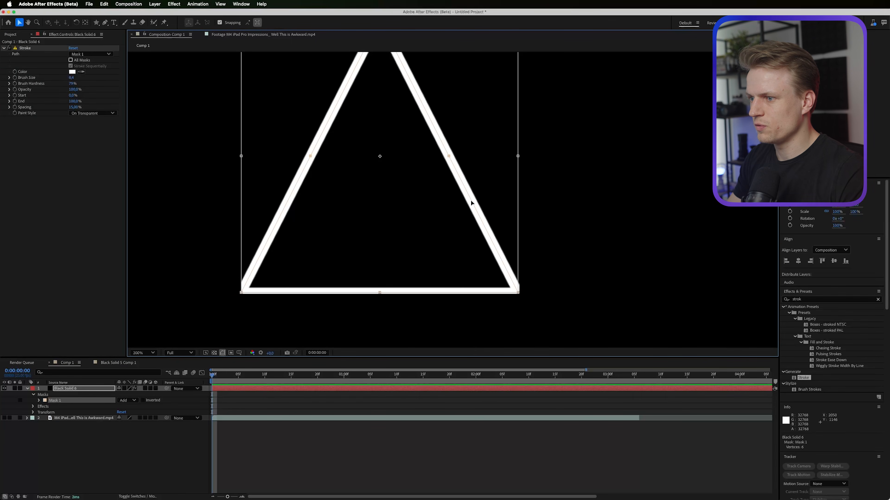
pyautogui.moveTo(517, 156); pyautogui.dragTo(514, 157)
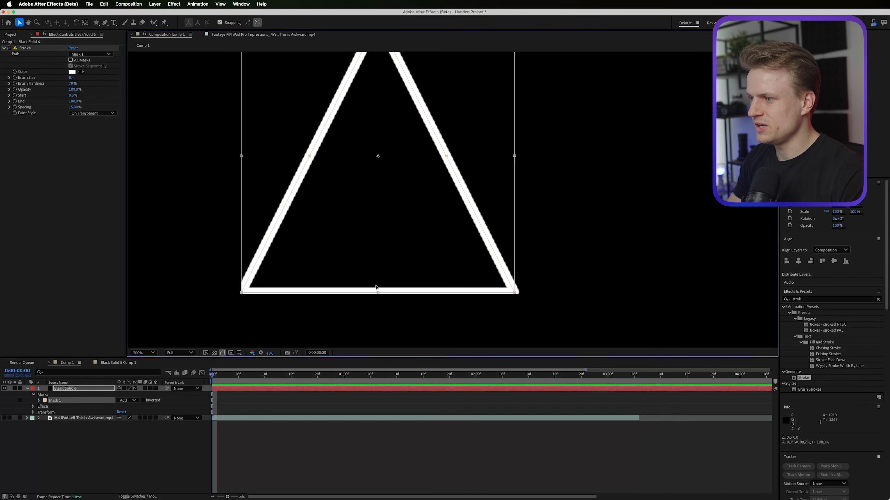
pyautogui.scroll(-1, 377, 292)
pyautogui.click(373, 409)
pyautogui.click(367, 268)
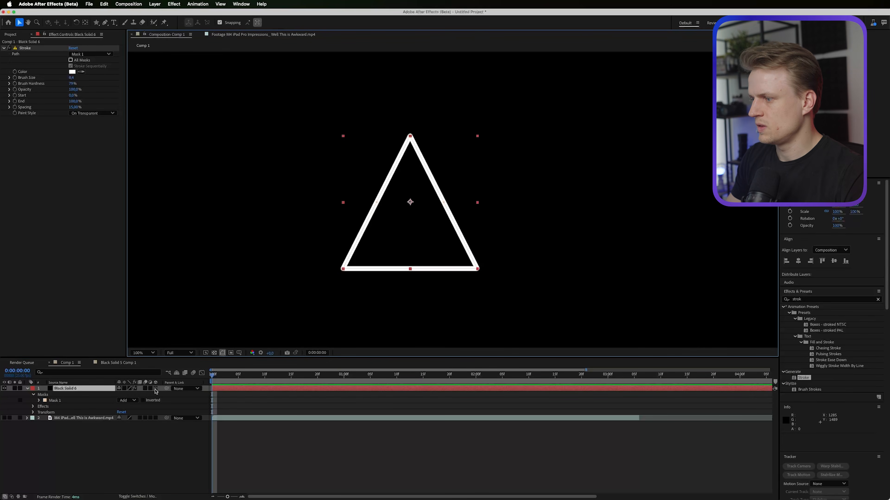
# Move the solid's anchor point to the midpoint of the triangle's base
pyautogui.click(155, 390)
pyautogui.click(155, 389)
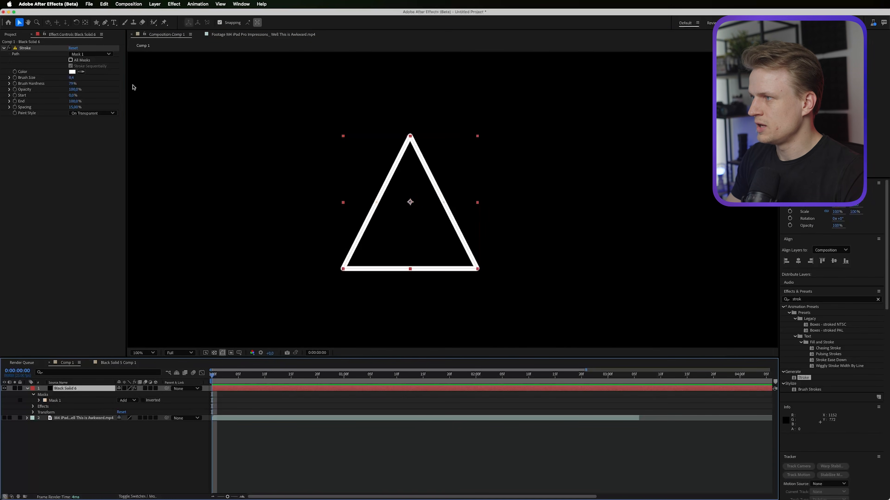
pyautogui.click(85, 22)
pyautogui.moveTo(410, 202); pyautogui.dragTo(410, 238)
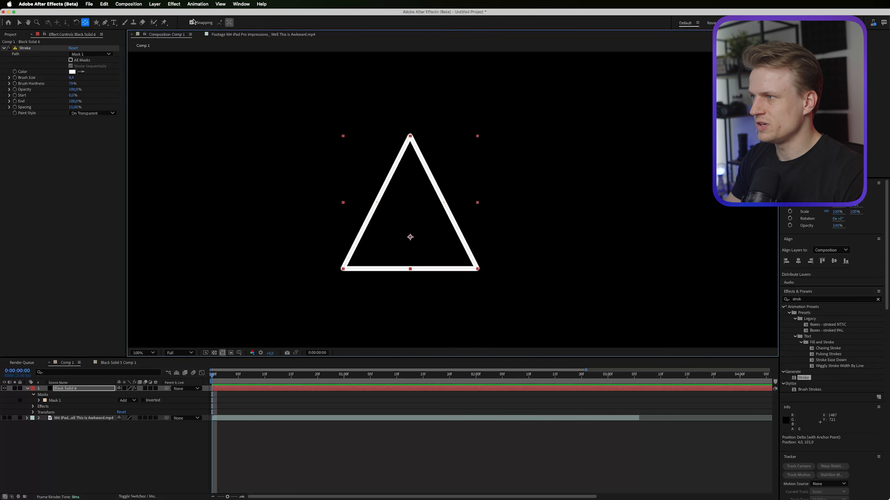
pyautogui.moveTo(403, 237); pyautogui.dragTo(453, 214)
pyautogui.scroll(1, 416, 272)
pyautogui.scroll(-1, 406, 282)
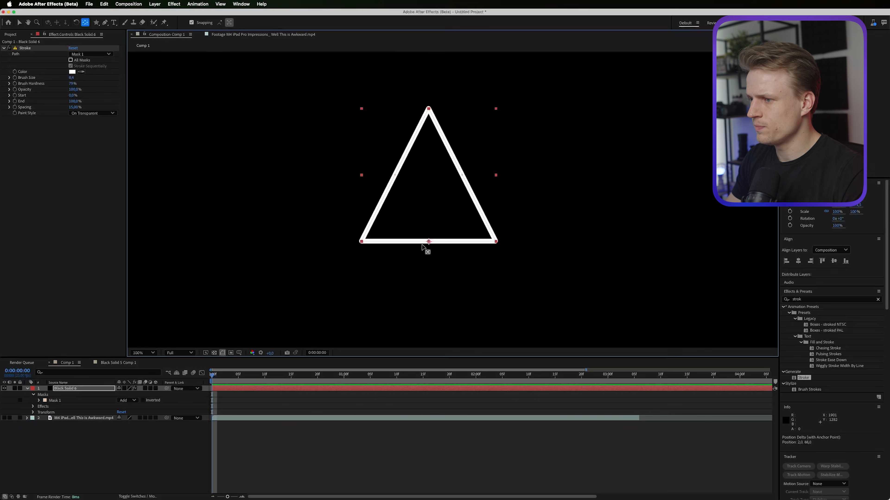
# Make the triangle solid a 3D layer and duplicate it
pyautogui.click(156, 389)
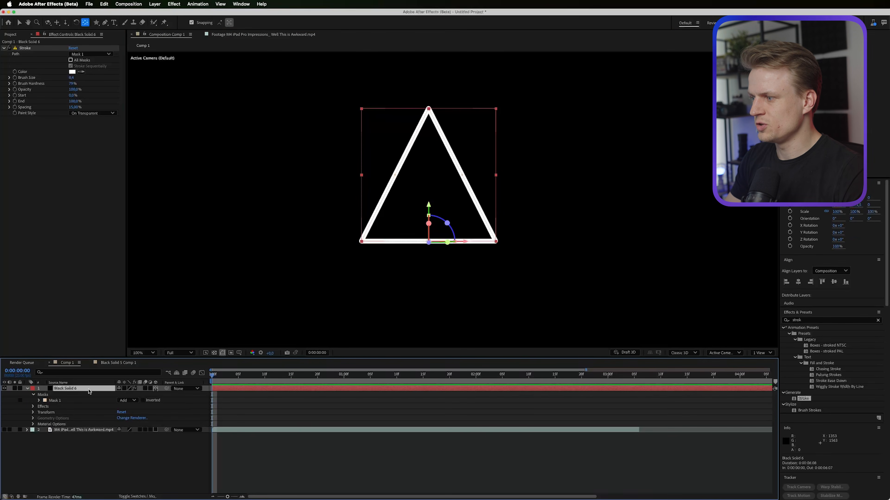
pyautogui.press('super+d')
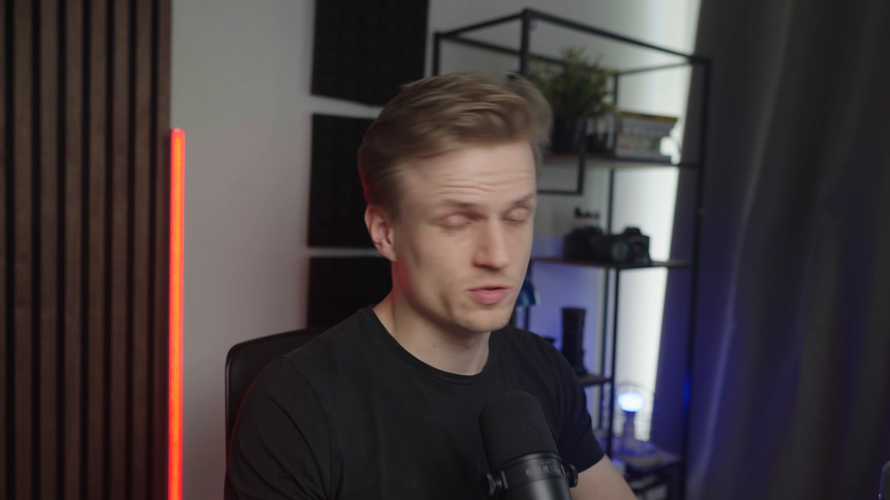
# In the Top view, move the duplicate back along its Z axis and rotate it to a Y orientation of 302.6°
pyautogui.click(716, 353)
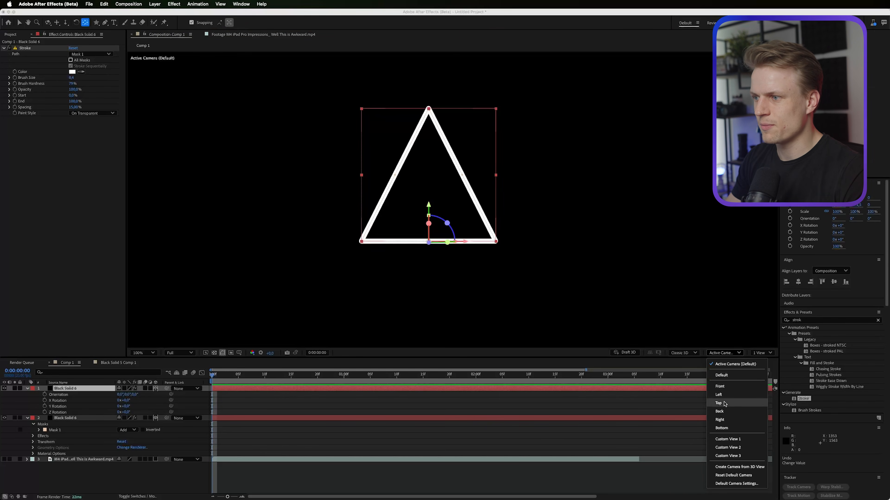
pyautogui.click(725, 404)
pyautogui.moveTo(429, 213); pyautogui.dragTo(430, 195)
pyautogui.press('super+z')
pyautogui.click(19, 23)
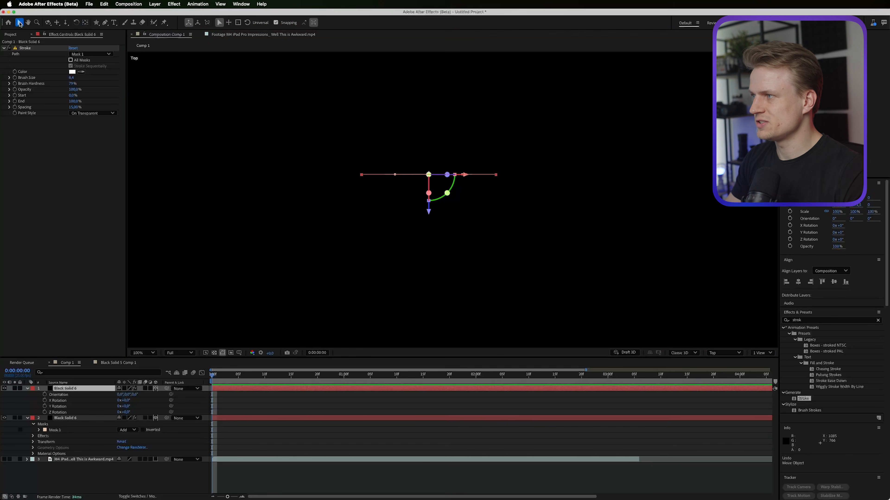
pyautogui.moveTo(429, 211); pyautogui.dragTo(427, 175)
pyautogui.moveTo(446, 134); pyautogui.dragTo(440, 207)
pyautogui.moveTo(422, 248); pyautogui.dragTo(465, 188)
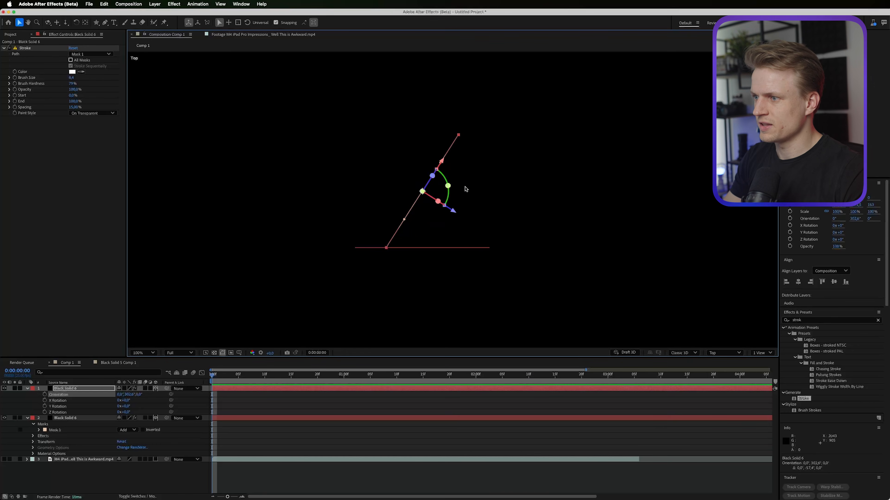
# Shift the rotated duplicate left along X until its front corner meets the left end of the original solid
pyautogui.hotkey('shift', 'Left')
pyautogui.hotkey('shift', 'Left')
pyautogui.hotkey('shift', 'Left')
pyautogui.hotkey('shift', 'Left')
pyautogui.hotkey('shift', 'Left')
pyautogui.hotkey('shift', 'Left')
pyautogui.hotkey('shift', 'Left')
pyautogui.hotkey('shift', 'Left')
pyautogui.hotkey('shift', 'Left')
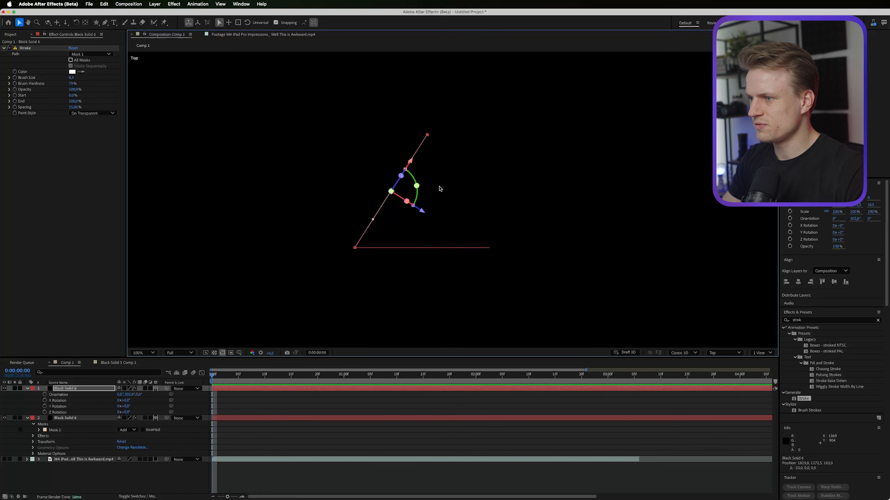
# Duplicate the rotated side and set the copy's Y orientation to 57.4°
pyautogui.press('super+d')
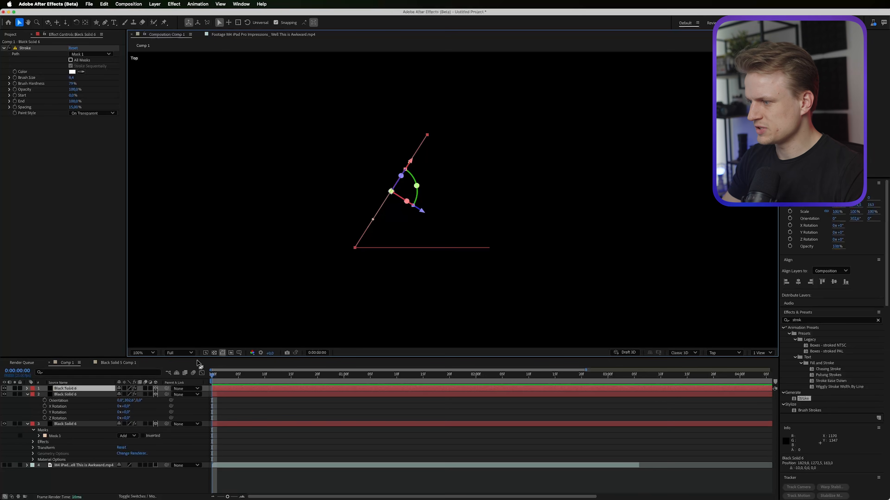
pyautogui.press('r')
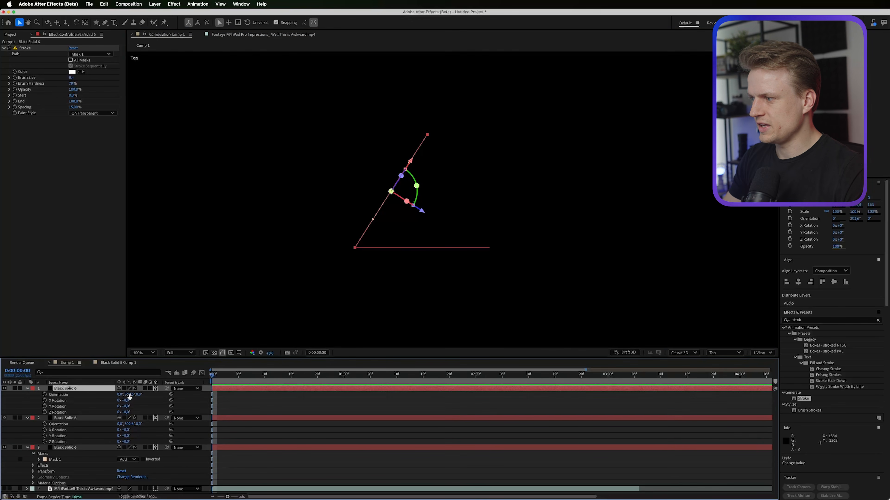
pyautogui.click(129, 395)
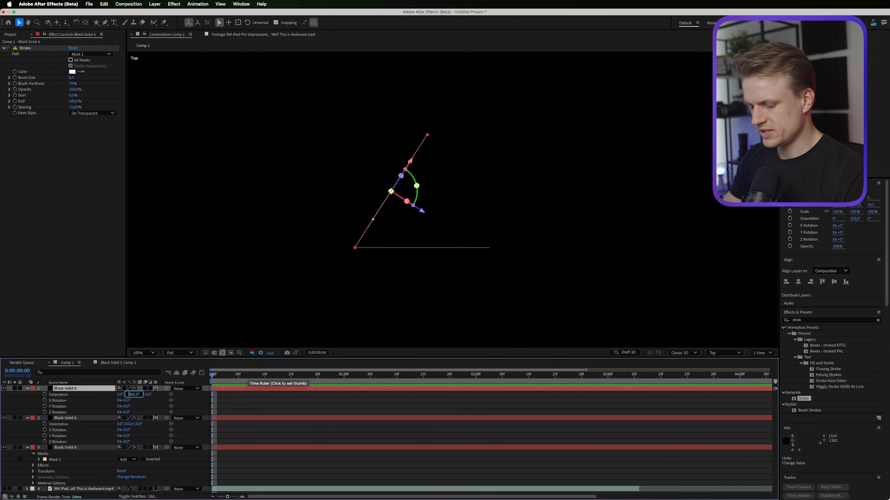
pyautogui.write('57,4')
pyautogui.press('Return')
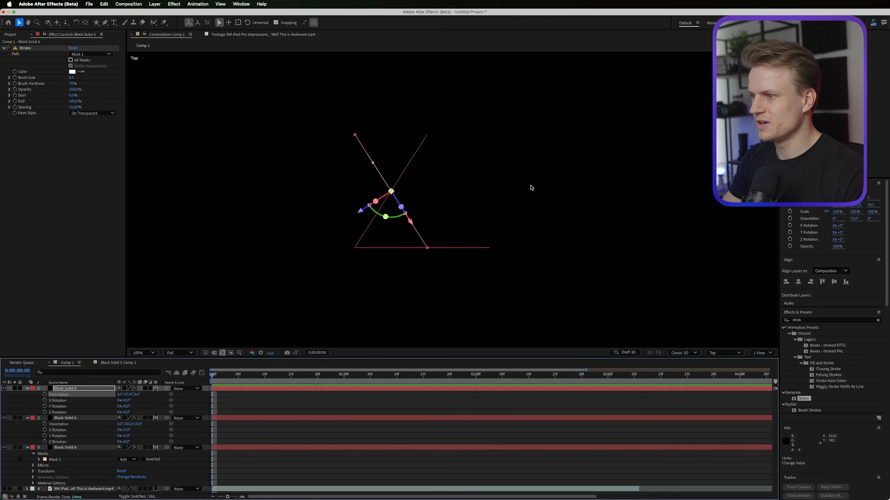
# Shift the new copy right along X until its front corner meets the right end of the original solid
pyautogui.hotkey('shift', 'Right')
pyautogui.hotkey('shift', 'Right')
pyautogui.hotkey('shift', 'Right')
pyautogui.hotkey('shift', 'Right')
pyautogui.hotkey('shift', 'Right')
pyautogui.hotkey('shift', 'Right')
pyautogui.hotkey('shift', 'Right')
pyautogui.hotkey('shift', 'Right')
pyautogui.hotkey('shift', 'Right')
pyautogui.hotkey('shift', 'Right')
pyautogui.hotkey('shift', 'Right')
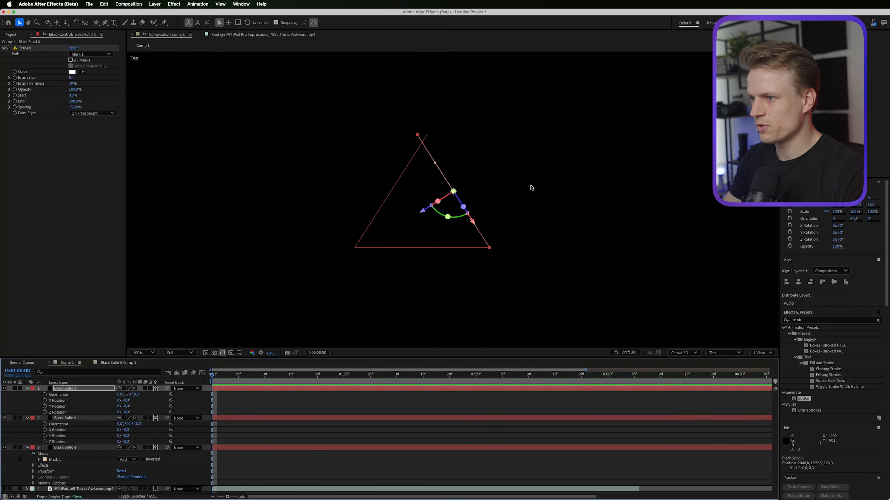
# Set the right side's Y orientation to 60° and nudge it until its front corner meets the end of the front side
pyautogui.press('.')
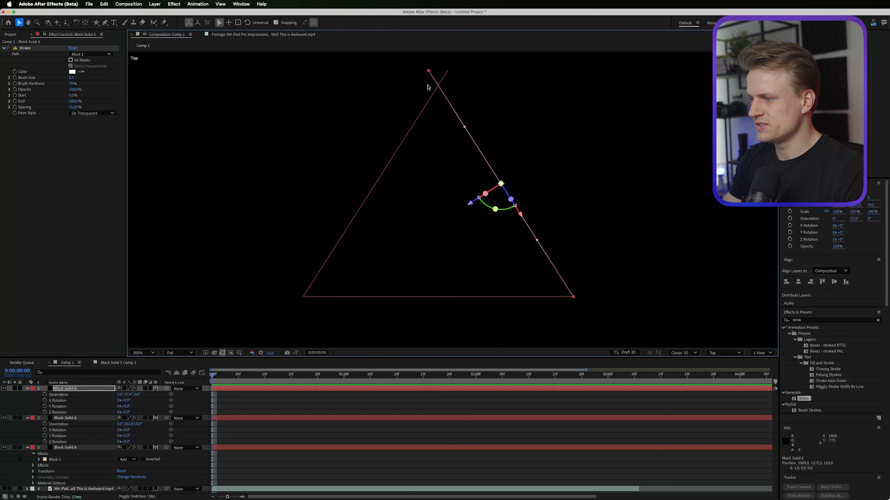
pyautogui.press('super+shift+a')
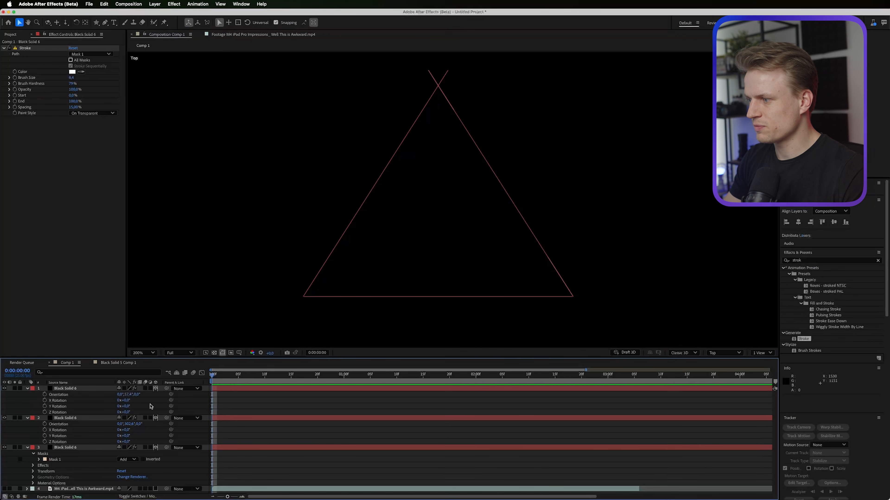
pyautogui.moveTo(127, 394); pyautogui.dragTo(137, 394)
pyautogui.click(129, 394)
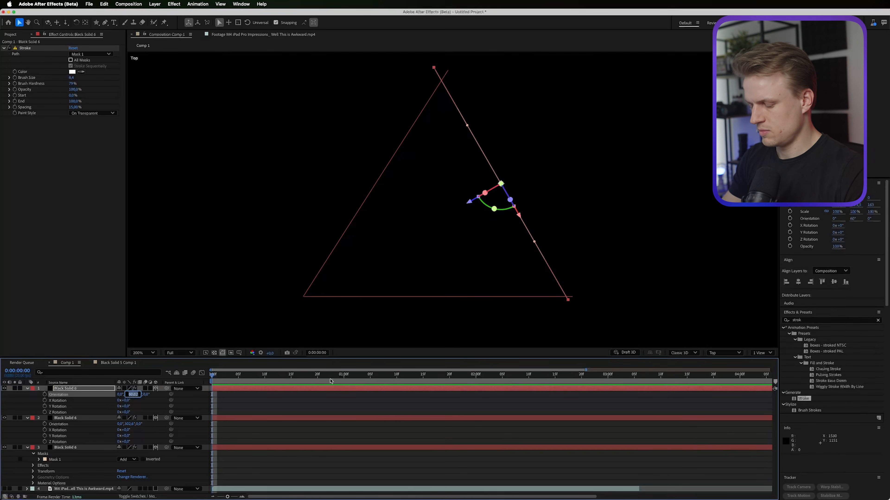
pyautogui.press('Up')
pyautogui.press('Up')
pyautogui.press('Up')
pyautogui.press('Up')
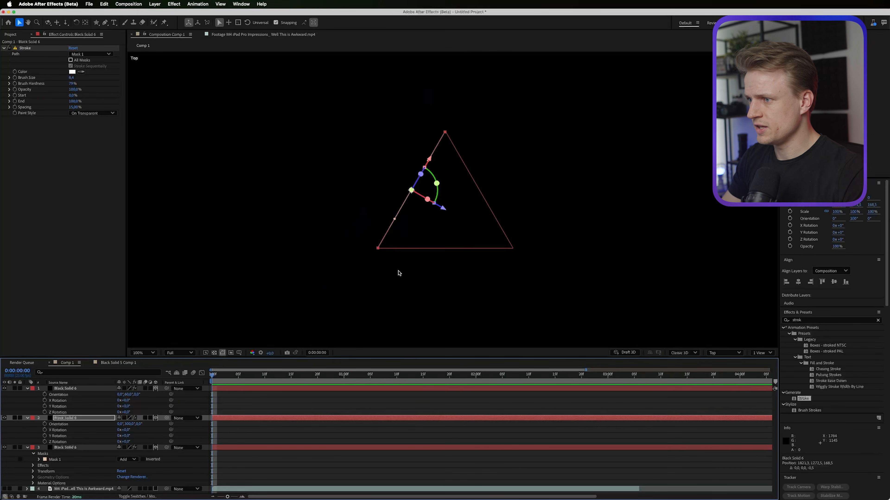
# Set the left side's Y orientation to 300° and nudge it until its ends meet the corners of the other two sides
pyautogui.scroll(1, 398, 272)
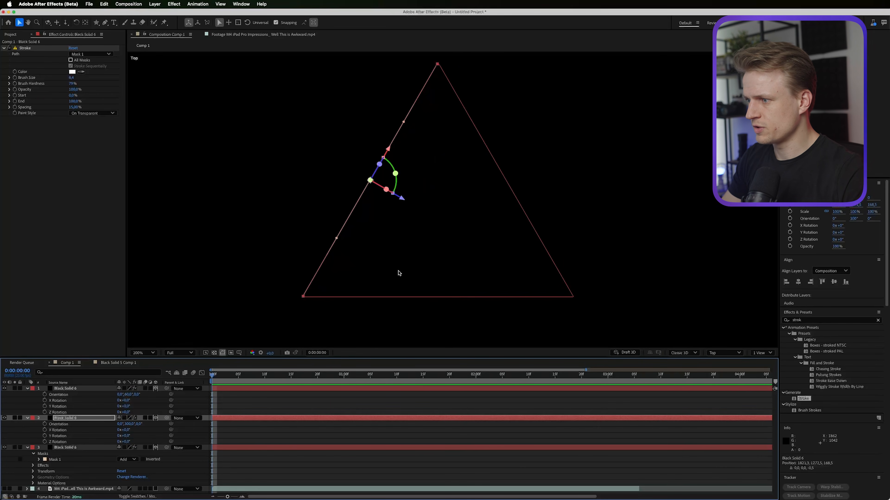
pyautogui.press('Right')
pyautogui.press('Right')
pyautogui.press('Right')
pyautogui.press('Right')
pyautogui.press('Right')
pyautogui.press('Down')
pyautogui.press('Down')
pyautogui.press('Up')
pyautogui.scroll(-1, 399, 272)
pyautogui.moveTo(432, 204); pyautogui.dragTo(474, 233)
pyautogui.scroll(1, 474, 233)
pyautogui.press('v')
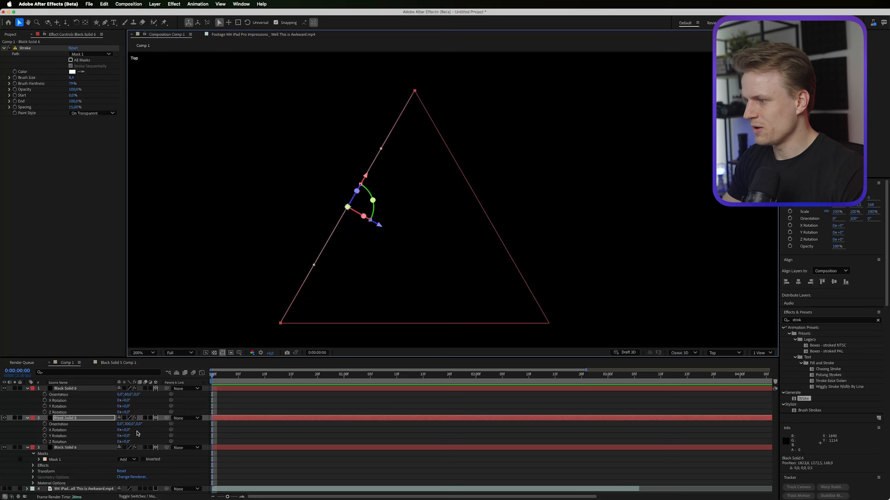
# Tilt the left side inward with the Rotation tool to an orientation of about 28.5°, 303.3°, 24.4°
pyautogui.moveTo(140, 424); pyautogui.dragTo(130, 425)
pyautogui.press('super+z')
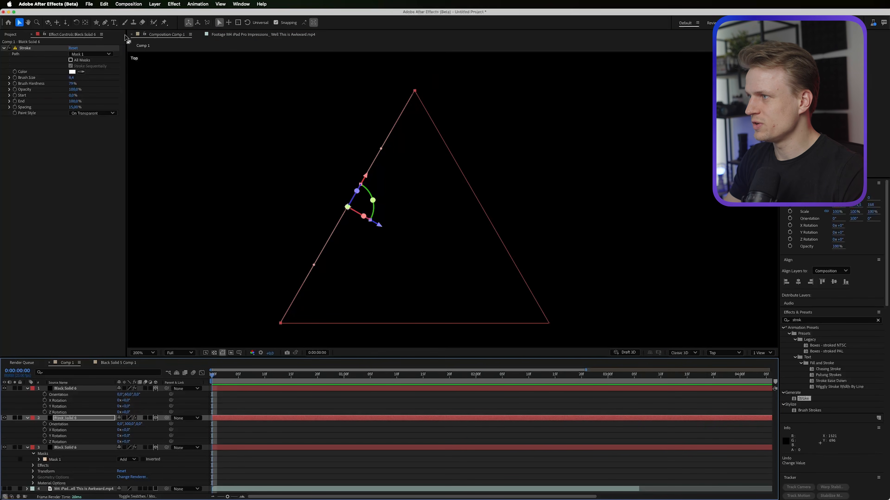
pyautogui.click(77, 22)
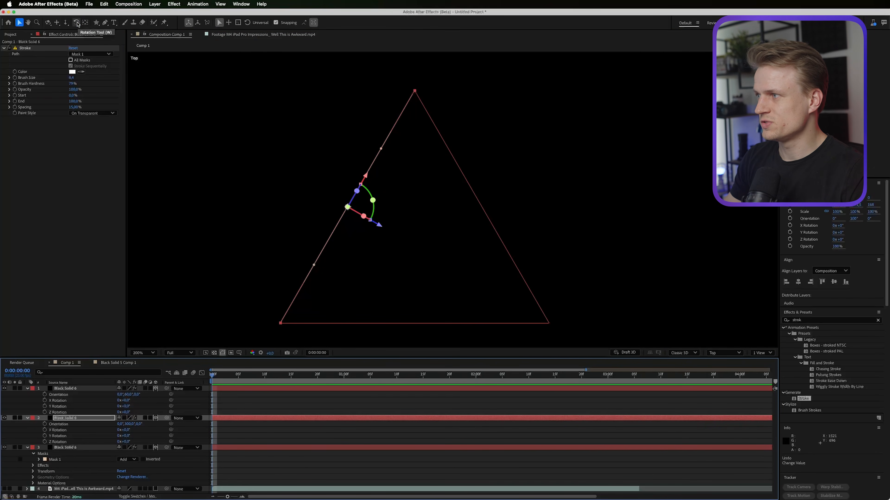
pyautogui.click(355, 212)
pyautogui.moveTo(355, 211); pyautogui.dragTo(348, 206)
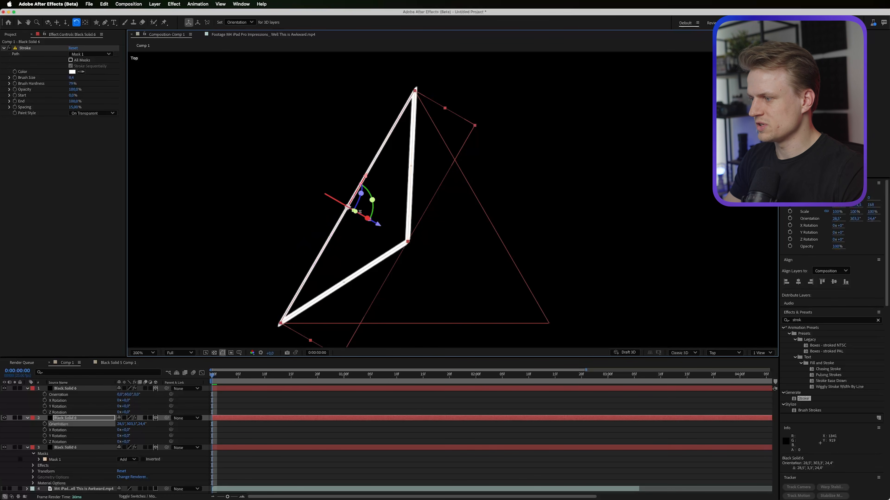
# Tilt the right side inward to about 31.9°, 55.8°, 332° and lean the front side in so the three tips meet
pyautogui.click(103, 389)
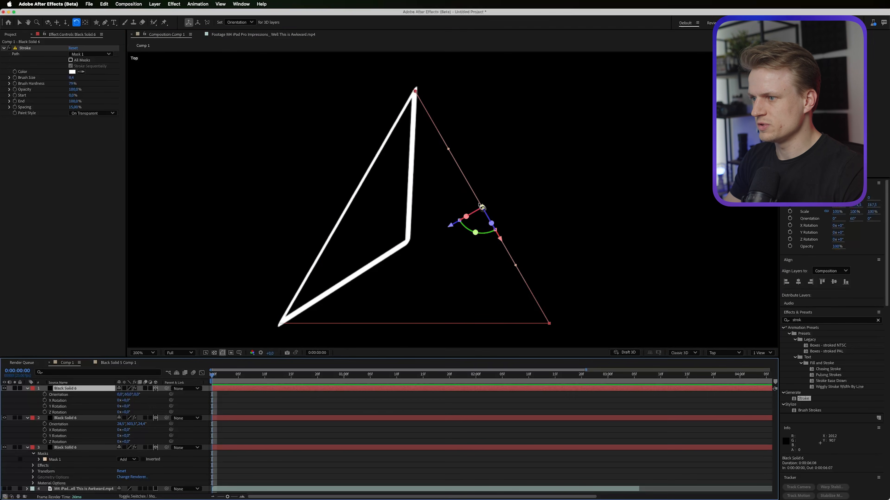
pyautogui.moveTo(482, 207); pyautogui.dragTo(483, 205)
pyautogui.click(77, 450)
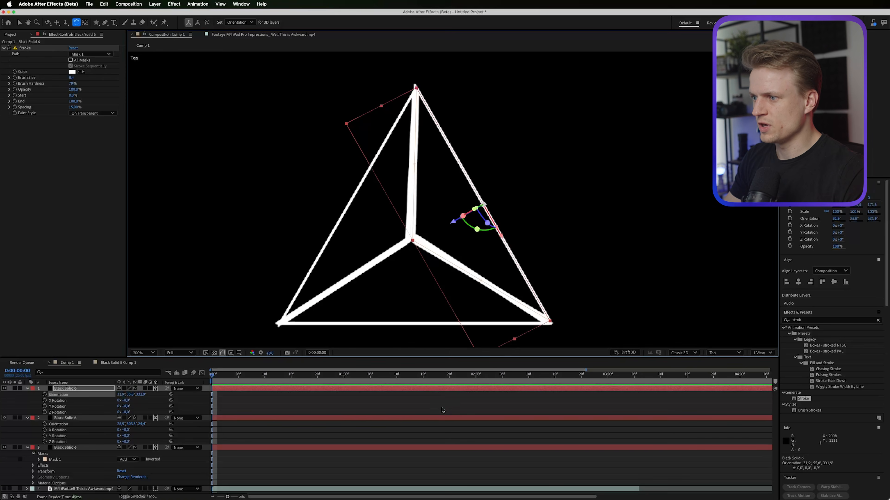
pyautogui.click(442, 410)
pyautogui.scroll(-1, 417, 236)
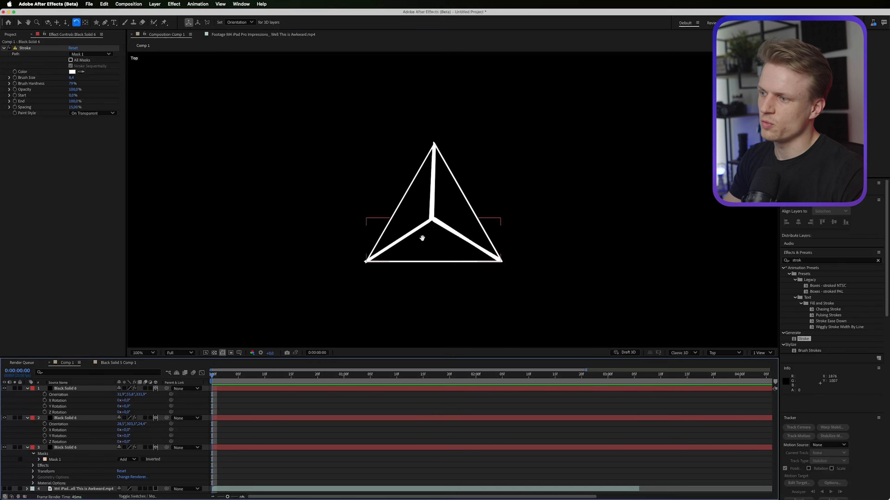
# Add a null object, make it a 3D layer and move it to the pyramid's center at Z 125.8
pyautogui.press('space')
pyautogui.moveTo(422, 239); pyautogui.dragTo(389, 195)
pyautogui.click(68, 418)
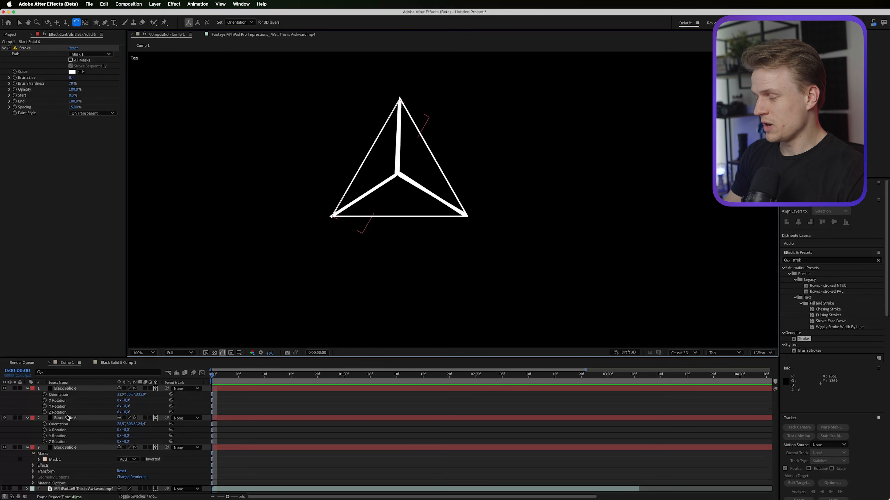
pyautogui.click(150, 4)
pyautogui.moveTo(175, 14)
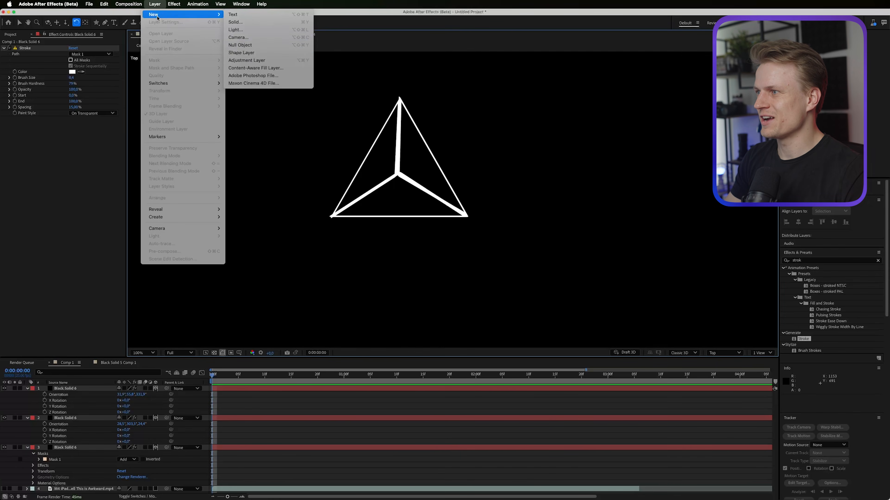
pyautogui.click(247, 46)
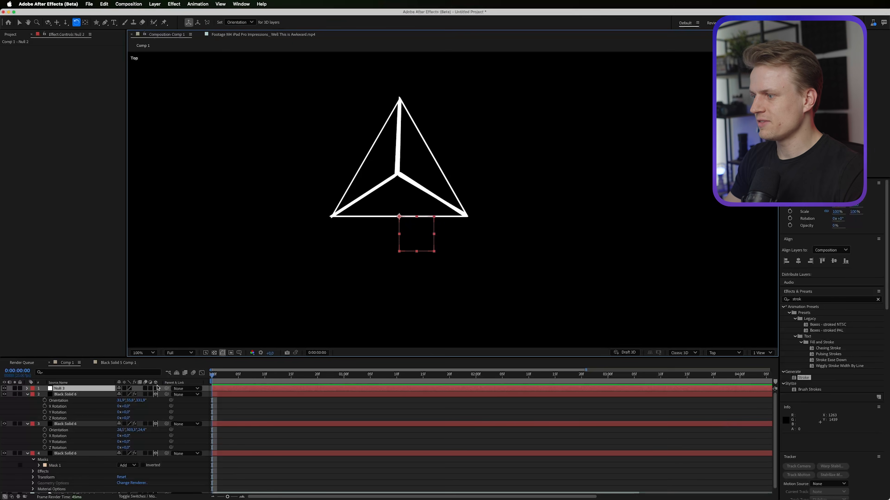
pyautogui.press('v')
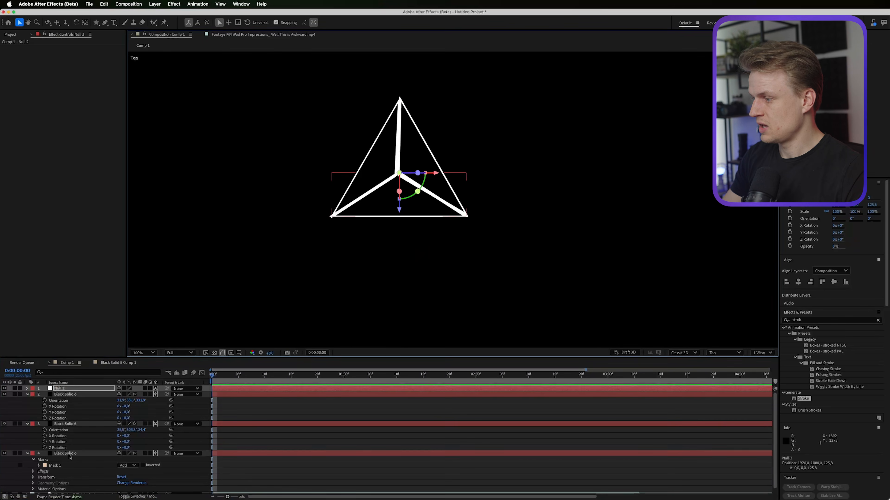
# Parent the three triangle solids to the null and switch to the Active Camera (Default) view
pyautogui.click(169, 454)
pyautogui.keyDown('shift'); pyautogui.click(77, 395); pyautogui.keyUp('shift')
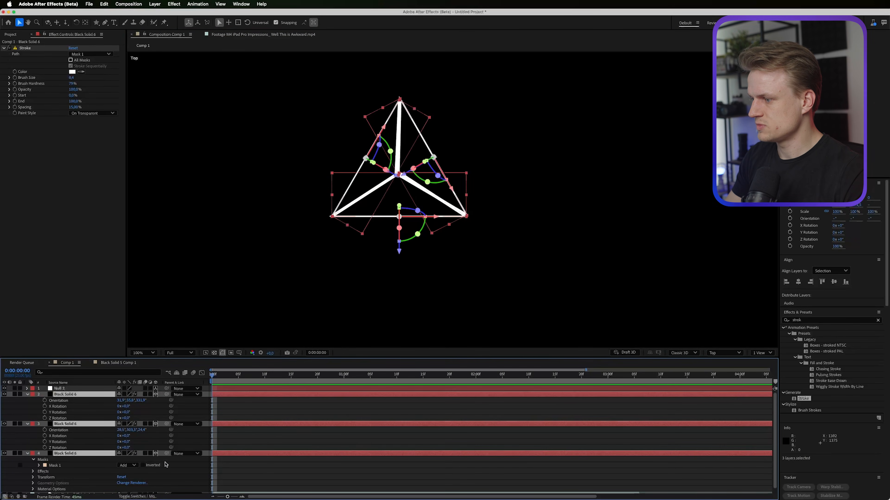
pyautogui.moveTo(141, 440); pyautogui.dragTo(60, 388)
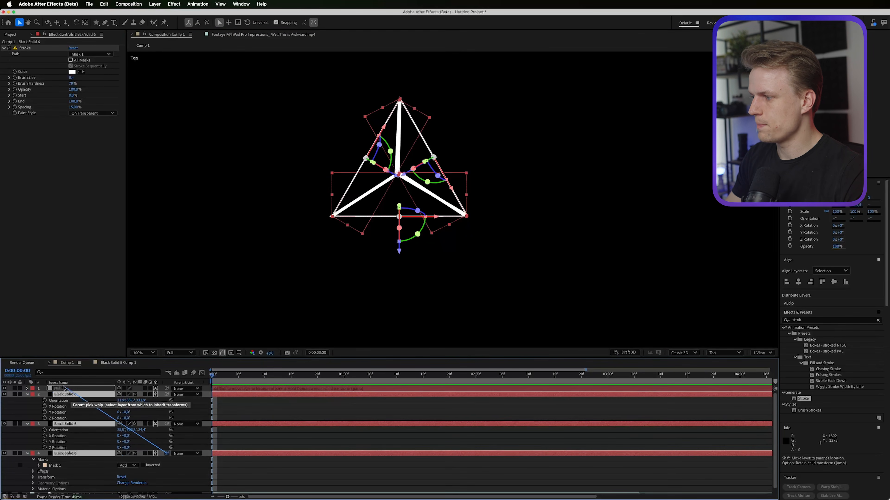
pyautogui.click(725, 353)
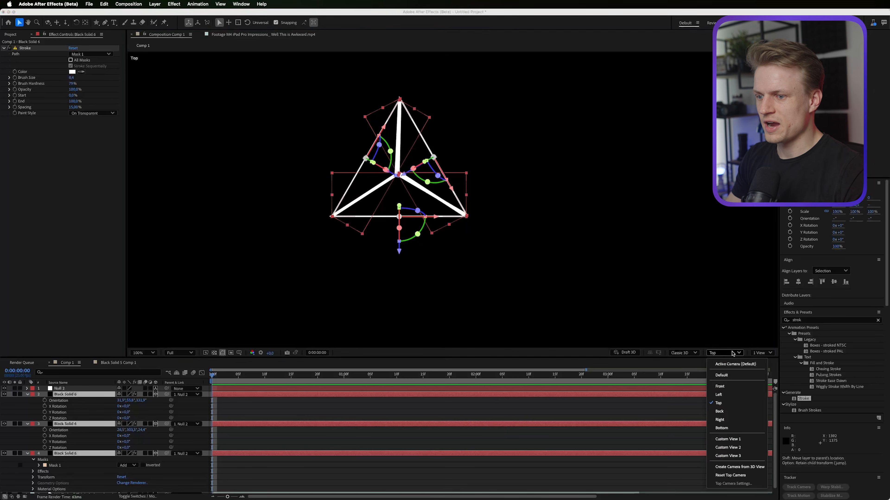
pyautogui.click(728, 365)
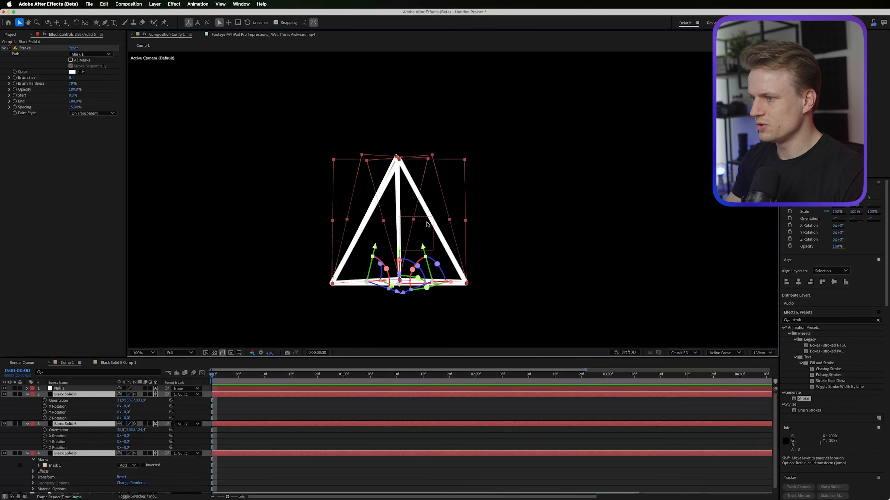
# Reveal the null's rotation properties and rotate it on its X and Y axes to turn the whole pyramid
pyautogui.click(72, 389)
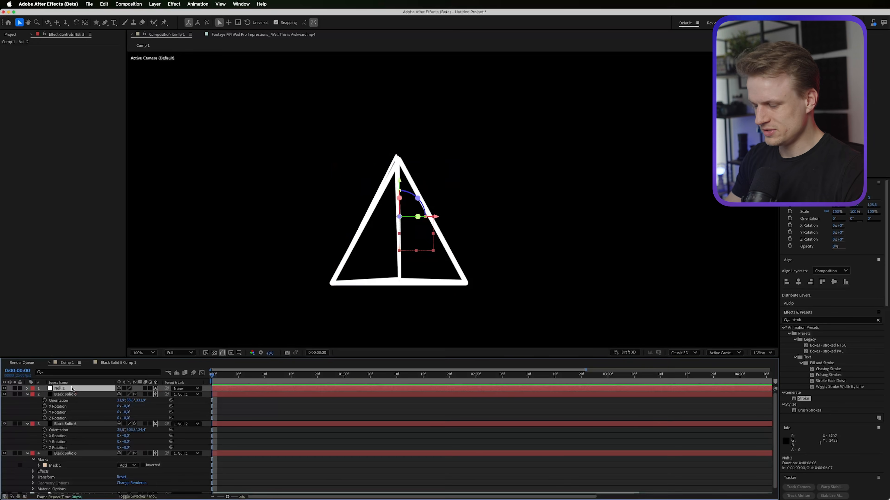
pyautogui.press('r')
pyautogui.moveTo(124, 406); pyautogui.dragTo(278, 392)
pyautogui.press('super+z')
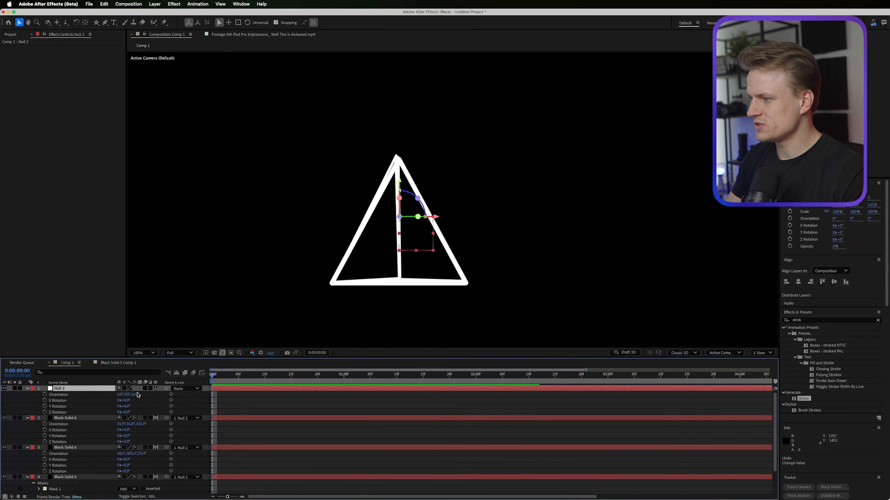
pyautogui.moveTo(127, 412); pyautogui.dragTo(133, 413)
pyautogui.press('super+z')
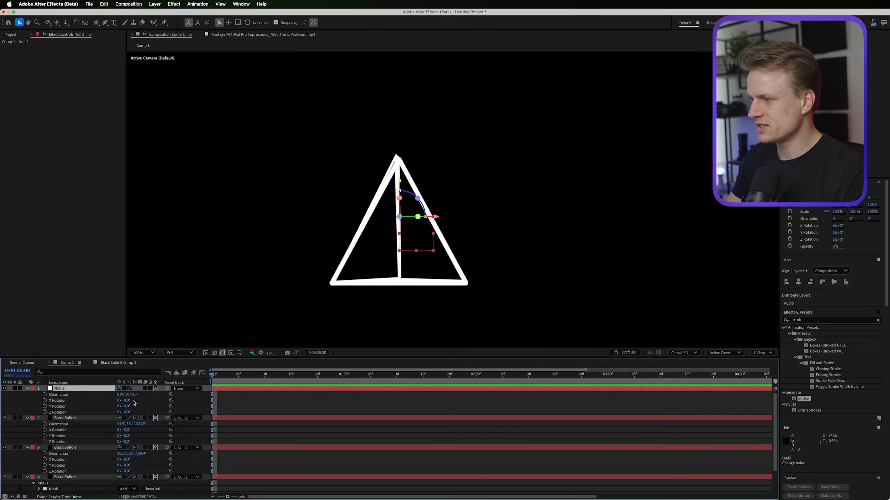
pyautogui.moveTo(126, 406); pyautogui.dragTo(91, 408)
# Choose the Rectangle tool and create a new black solid of 400 × 400 px
pyautogui.moveTo(96, 23); pyautogui.dragTo(115, 24)
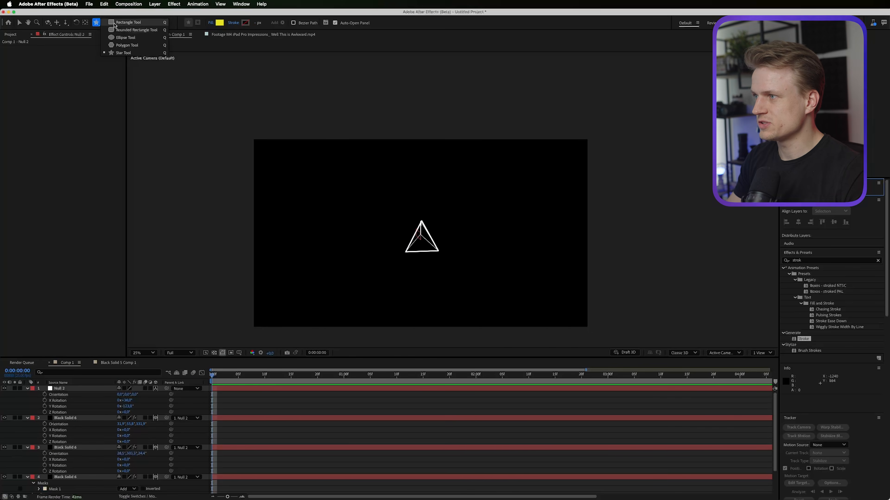
pyautogui.click(114, 23)
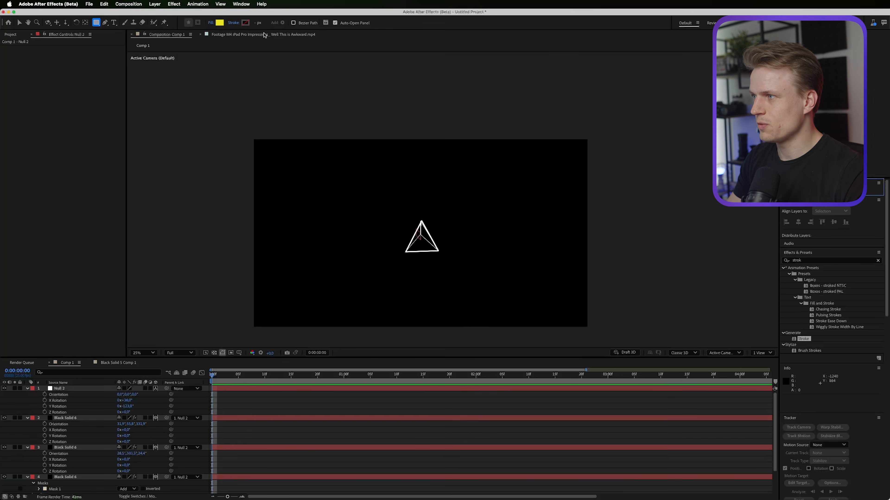
pyautogui.click(154, 4)
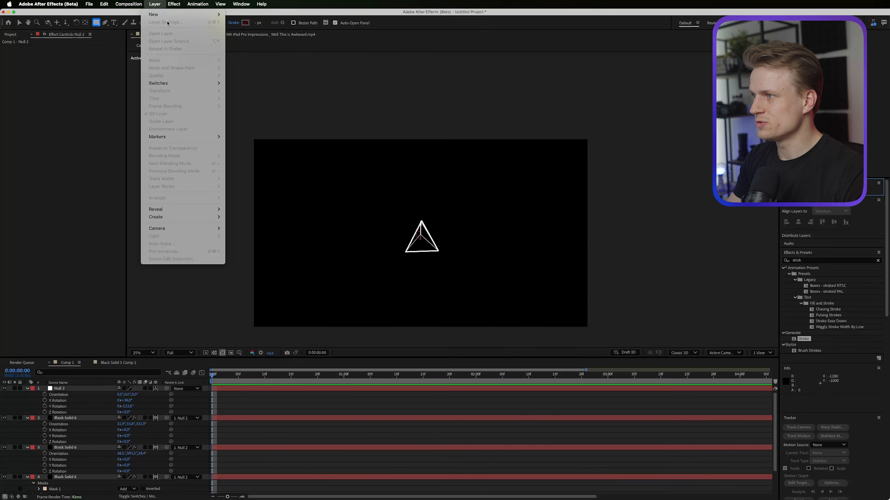
pyautogui.moveTo(158, 20)
pyautogui.click(238, 27)
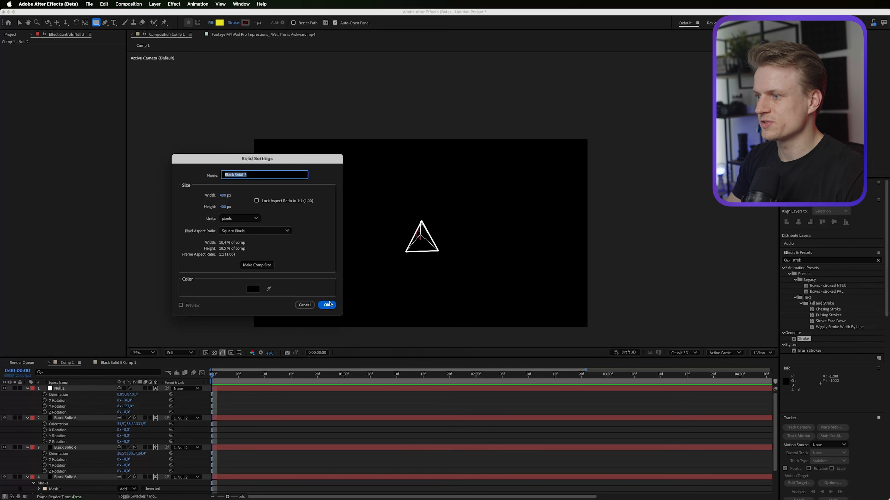
pyautogui.click(327, 304)
# Add a rectangular mask covering the whole new square solid
pyautogui.scroll(2, 417, 214)
pyautogui.click(95, 23)
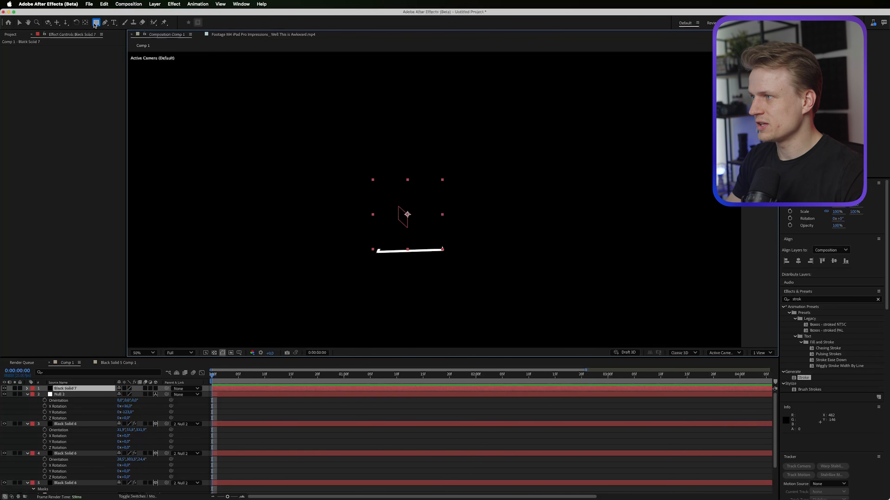
pyautogui.doubleClick(95, 23)
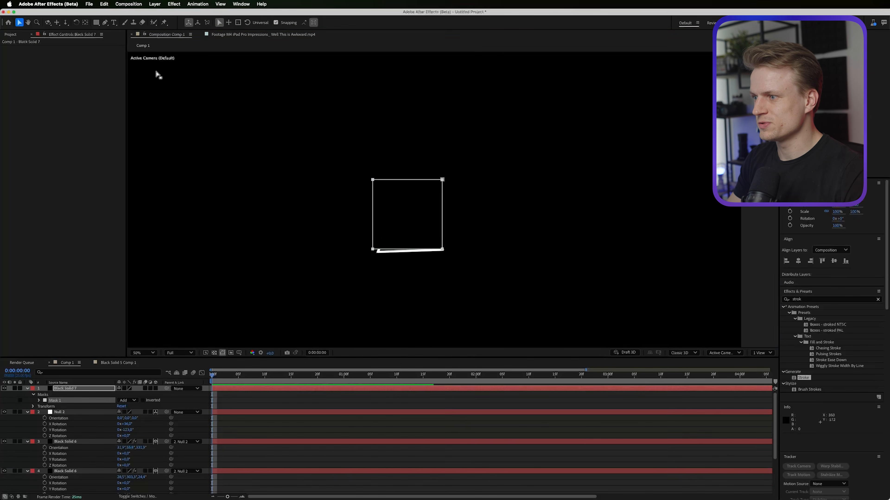
pyautogui.scroll(2, 385, 203)
# Apply the Stroke effect to the square solid with a brush size of about 11 and paint style On Transparent
pyautogui.click(819, 300)
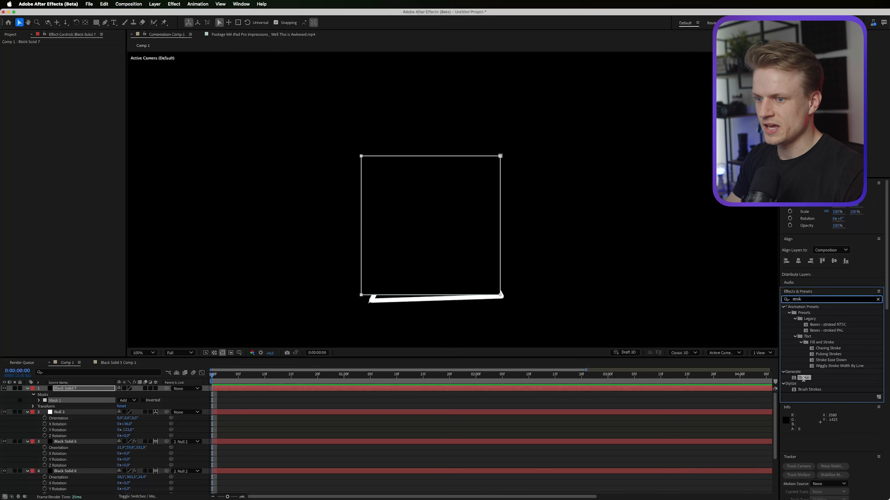
pyautogui.doubleClick(804, 378)
pyautogui.moveTo(72, 77); pyautogui.dragTo(103, 78)
pyautogui.click(93, 113)
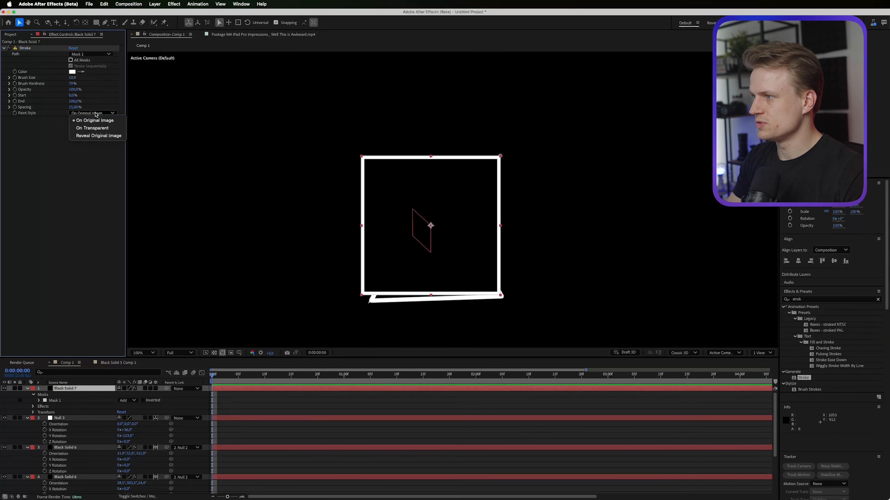
pyautogui.click(93, 128)
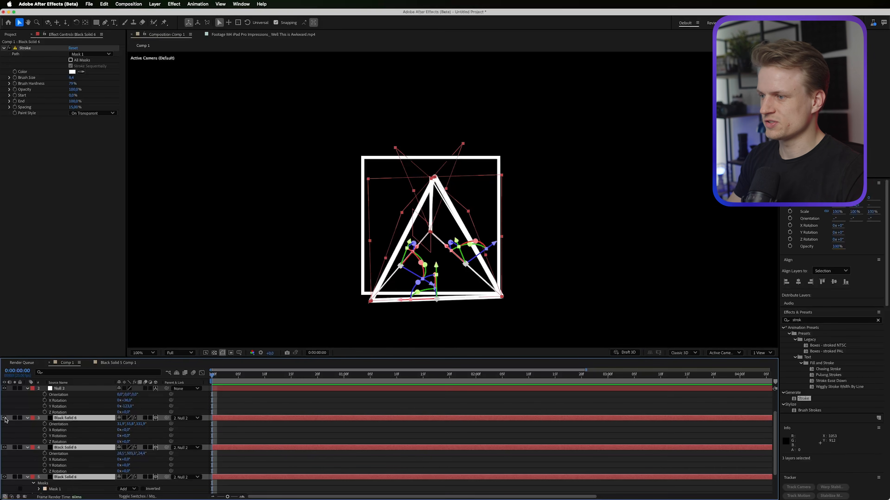
# Hide the three triangle solids of the pyramid
pyautogui.click(5, 418)
pyautogui.scroll(5, 6, 421)
# Make the stroked square a 3D layer and duplicate it, with the copy's X rotation at -90°
pyautogui.click(69, 390)
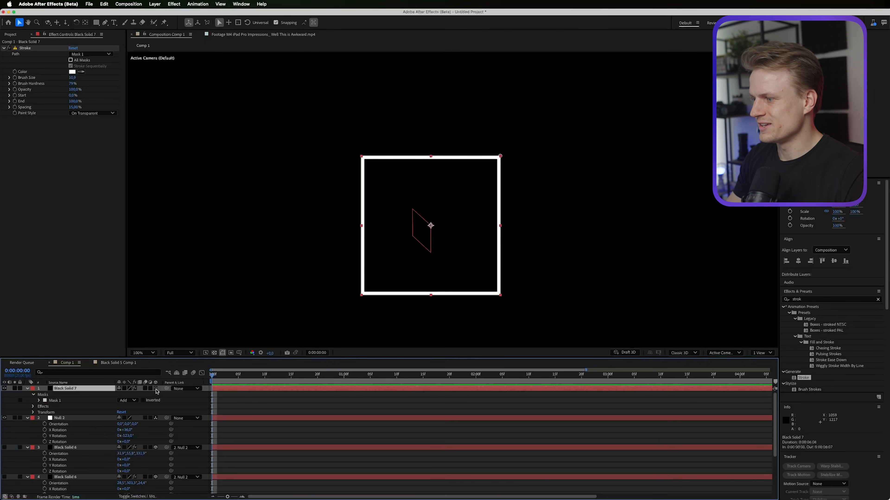
pyautogui.press('r')
pyautogui.click(155, 388)
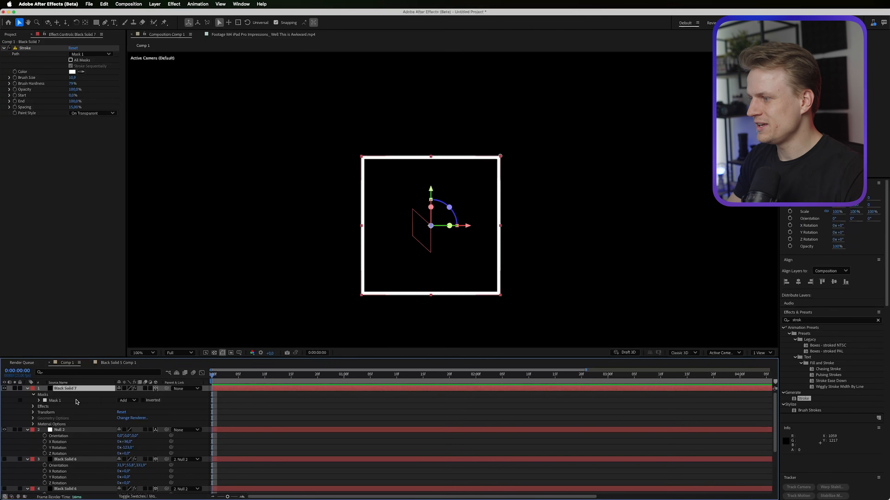
pyautogui.press('super+d')
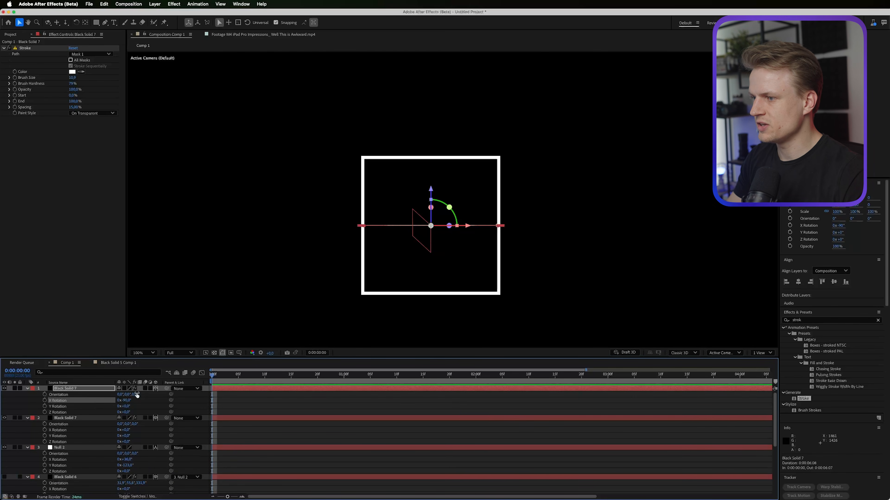
# Move the rotated square down to the upright square's lower edge and, in Custom View 1, back to about Z 200 so the edges meet
pyautogui.moveTo(430, 194); pyautogui.dragTo(427, 265)
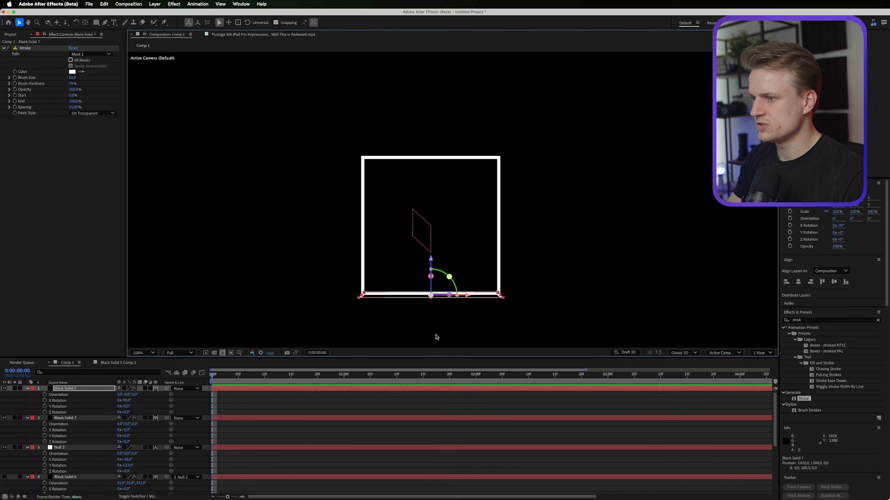
pyautogui.click(724, 353)
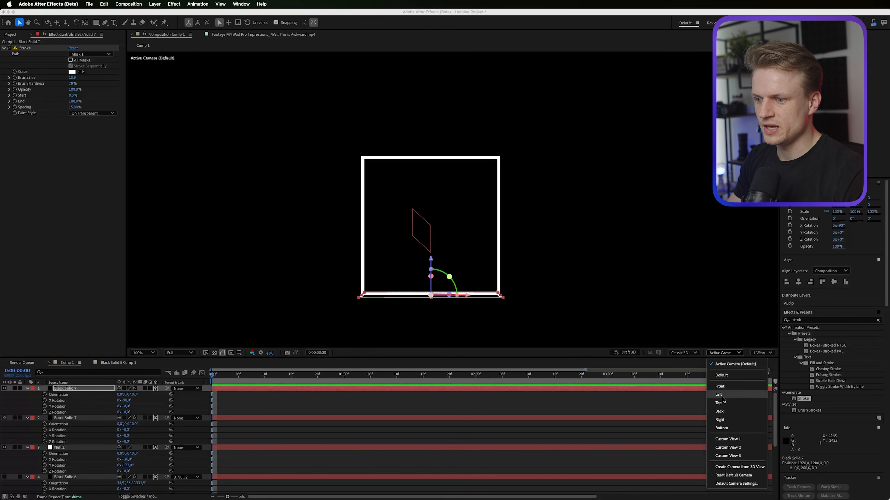
pyautogui.click(728, 439)
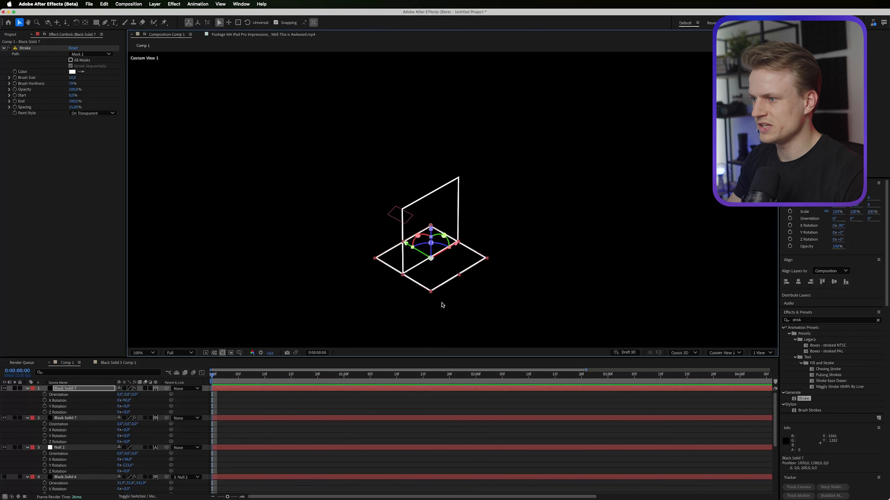
pyautogui.moveTo(408, 246)
pyautogui.mouseDown()
pyautogui.moveTo(438, 259)
pyautogui.moveTo(412, 256)
pyautogui.mouseUp()
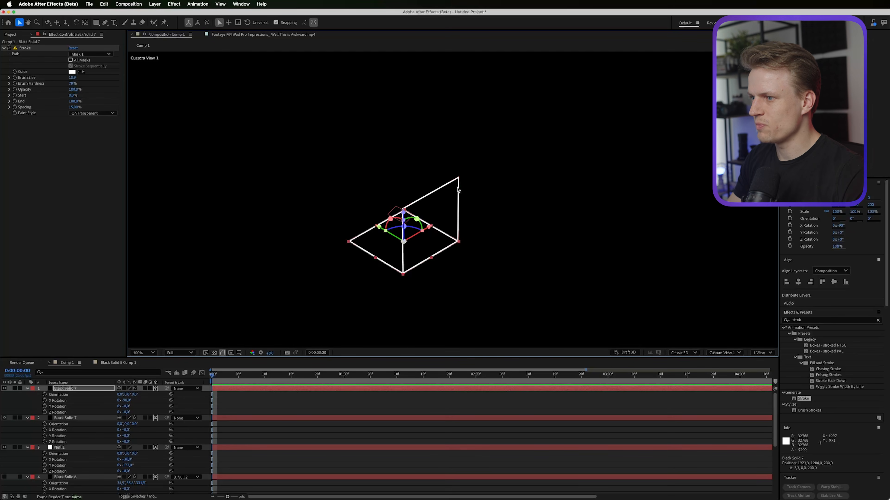
# Duplicate the upright square for the cube's opposite side, and duplicate the bottom square onto the cube's top
pyautogui.click(433, 203)
pyautogui.press('super+d')
pyautogui.moveTo(449, 203); pyautogui.dragTo(423, 236)
pyautogui.click(382, 251)
pyautogui.press('super+d')
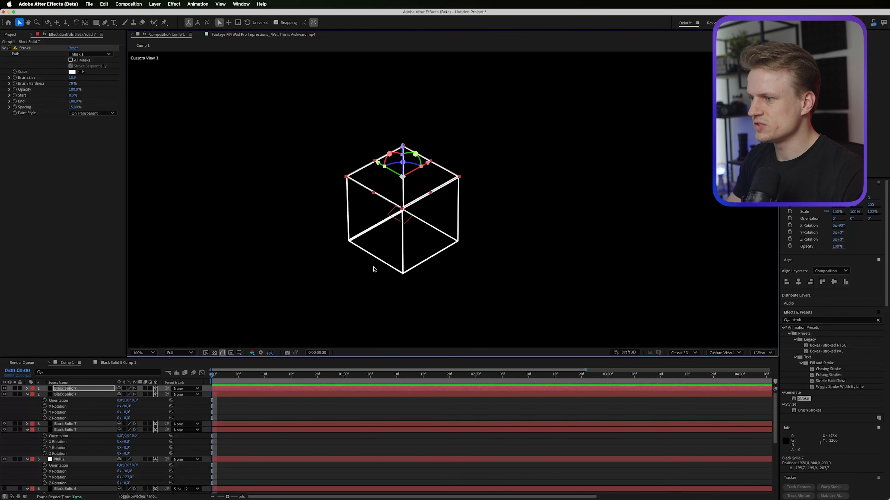
# Duplicate an upright square with its Y rotation at 90°, and place it and another copy on the cube's two open sides
pyautogui.click(66, 423)
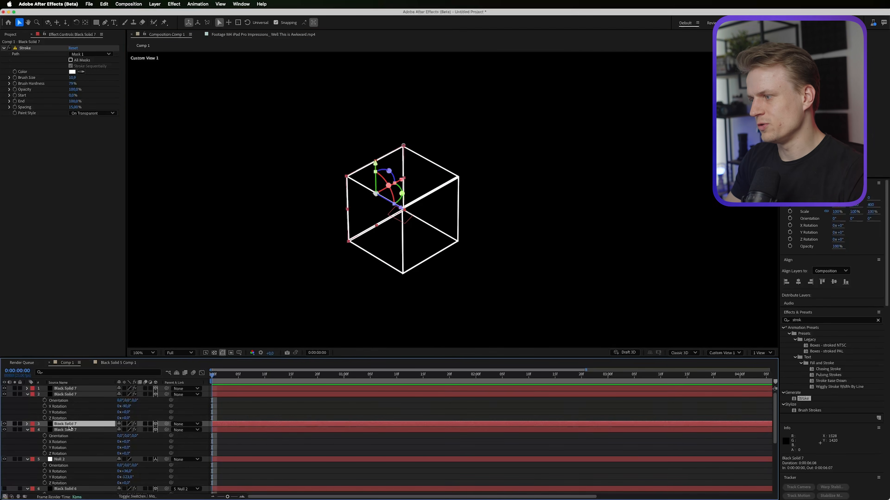
pyautogui.press('super+d')
pyautogui.press('r')
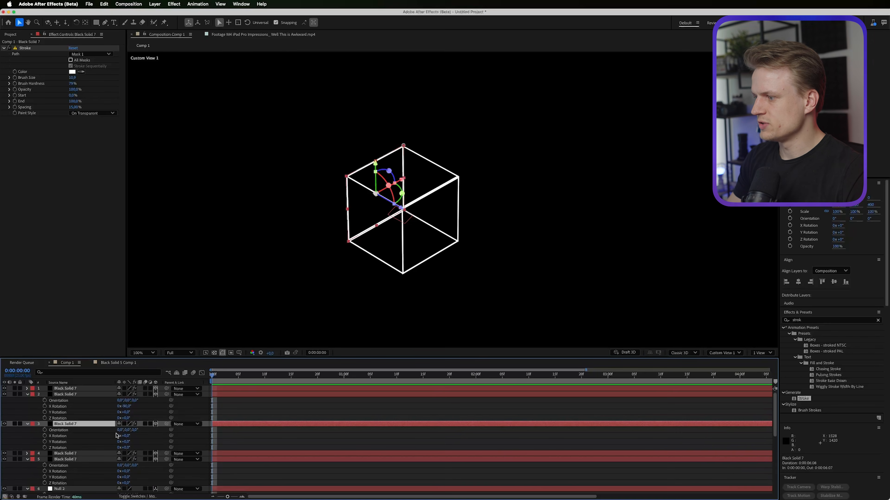
pyautogui.moveTo(121, 442); pyautogui.dragTo(130, 445)
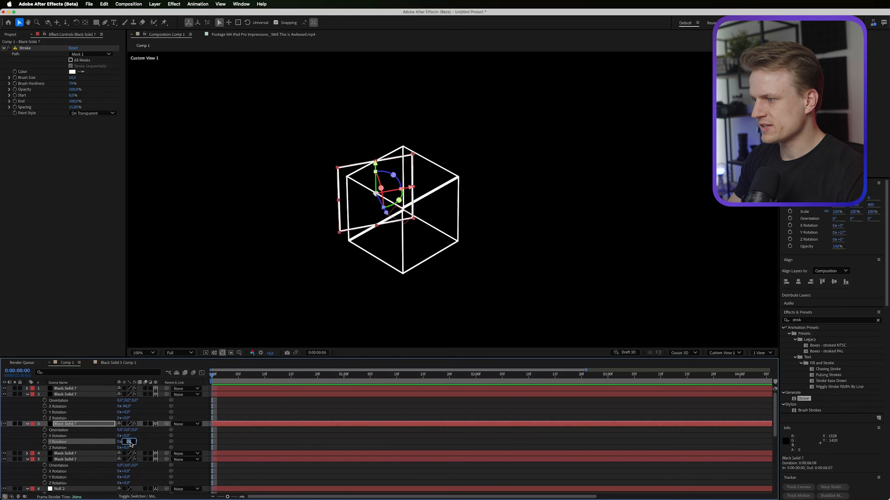
pyautogui.press('Return')
pyautogui.moveTo(393, 233); pyautogui.dragTo(442, 233)
pyautogui.press('super+d')
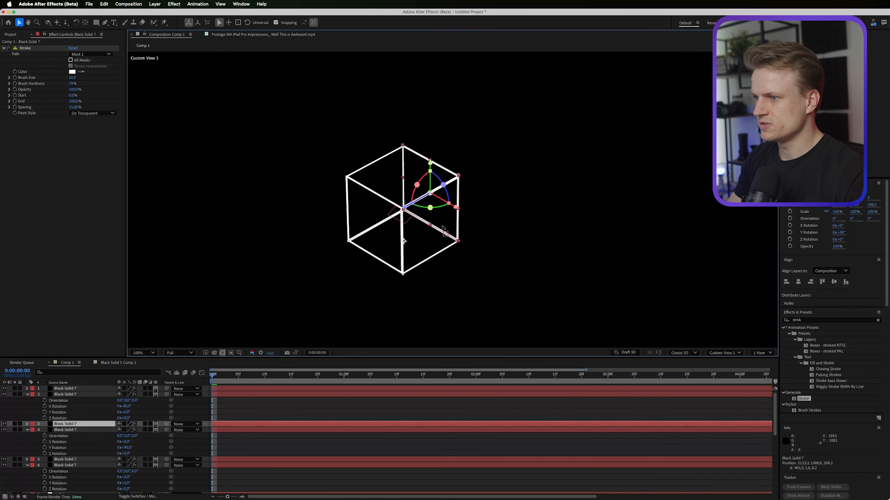
# Add a 3D null object and, with snapping turned off, place it at the cube's centre with a Z position of 200
pyautogui.click(150, 3)
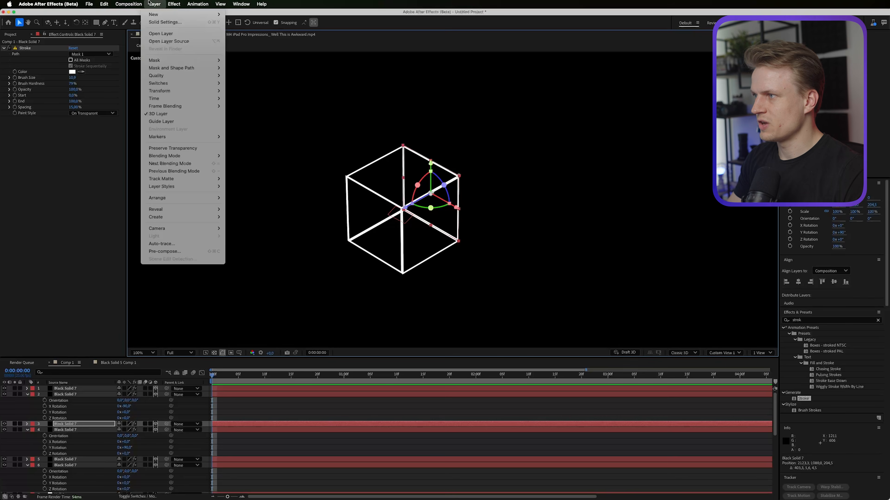
pyautogui.moveTo(157, 14)
pyautogui.click(245, 45)
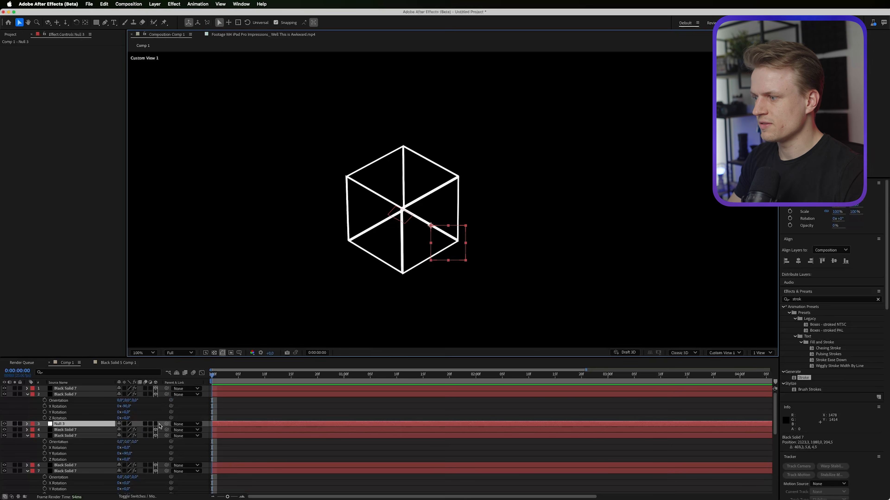
pyautogui.moveTo(455, 239); pyautogui.dragTo(426, 224)
pyautogui.press('cmd+z')
pyautogui.click(276, 23)
pyautogui.moveTo(454, 242); pyautogui.dragTo(423, 225)
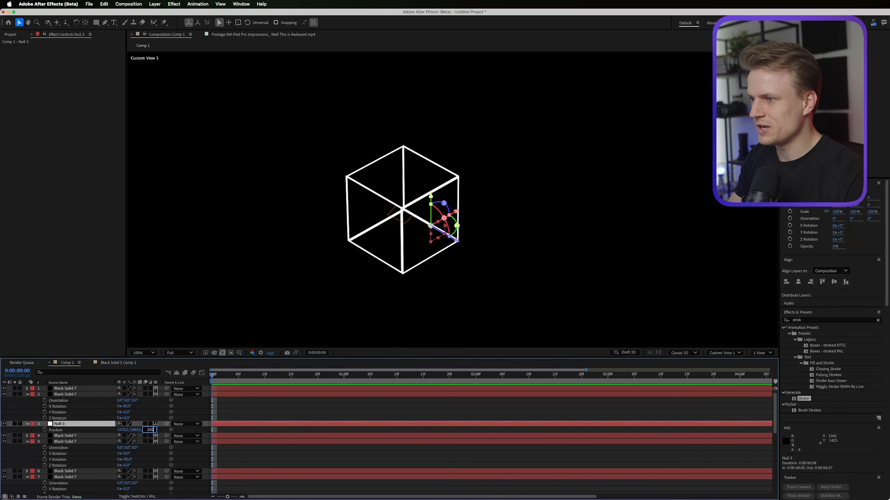
pyautogui.press('Return')
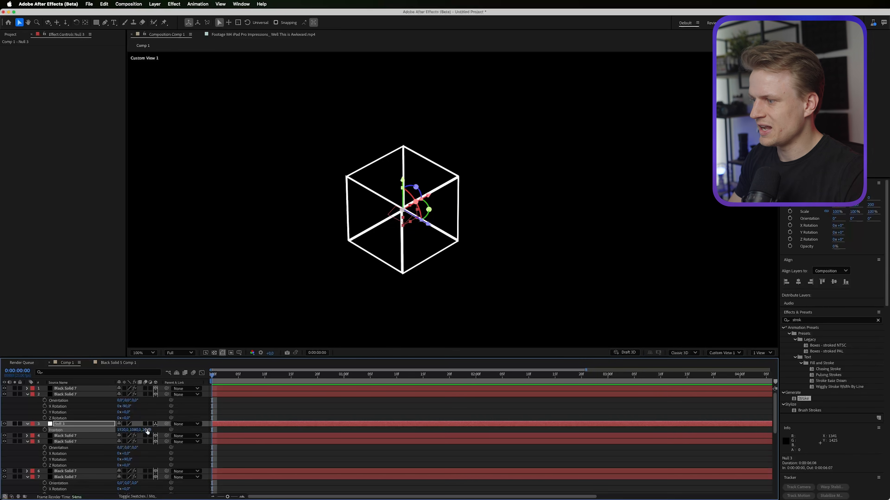
# Collapse the properties of all layers and move the cube's null to the top of the layer stack
pyautogui.click(64, 425)
pyautogui.press('super+a')
pyautogui.press('u')
pyautogui.click(129, 477)
pyautogui.click(77, 402)
pyautogui.moveTo(77, 402); pyautogui.dragTo(77, 388)
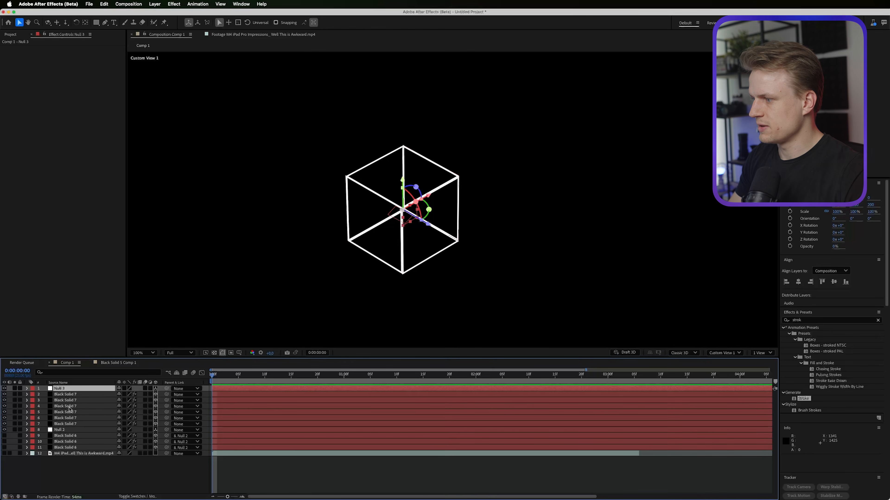
# Parent all six square solids of the cube to the cube's null
pyautogui.click(65, 424)
pyautogui.keyDown('shift'); pyautogui.click(65, 395); pyautogui.keyUp('shift')
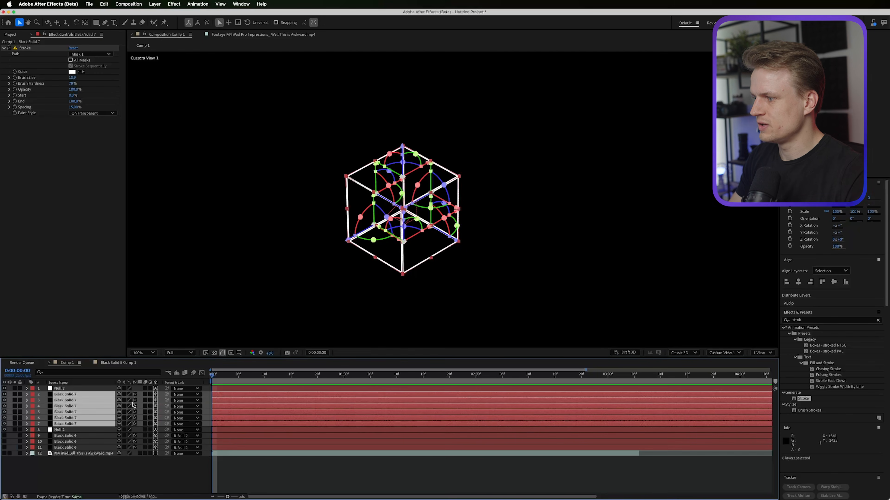
pyautogui.moveTo(167, 396); pyautogui.dragTo(90, 390)
# Try rotating the cube's null around its Y axis to check that all sides turn together
pyautogui.click(90, 392)
pyautogui.press('r')
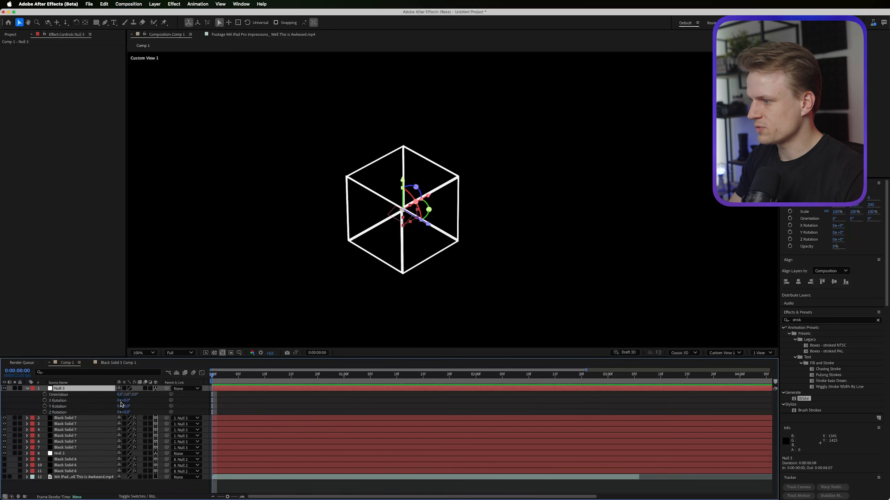
pyautogui.click(128, 409)
pyautogui.moveTo(128, 407); pyautogui.dragTo(413, 388)
pyautogui.click(387, 284)
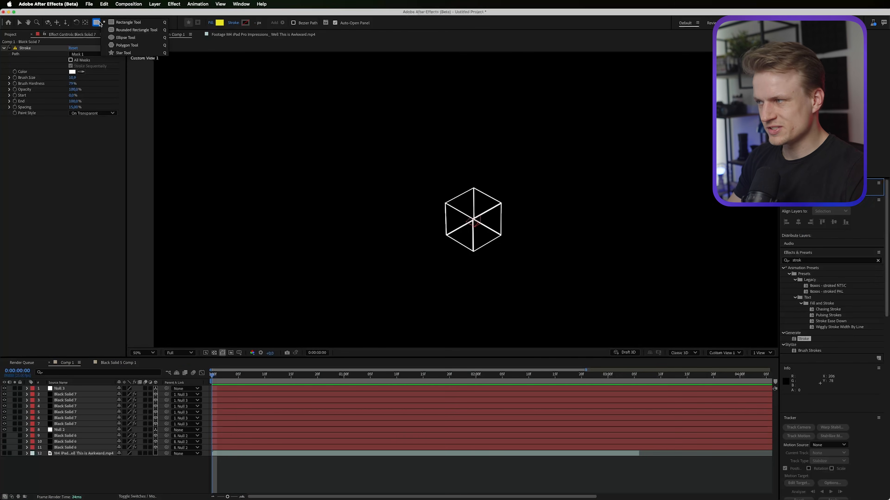
# Create a new square solid and give it an elliptical mask that fills the whole solid
pyautogui.moveTo(96, 22); pyautogui.dragTo(122, 39)
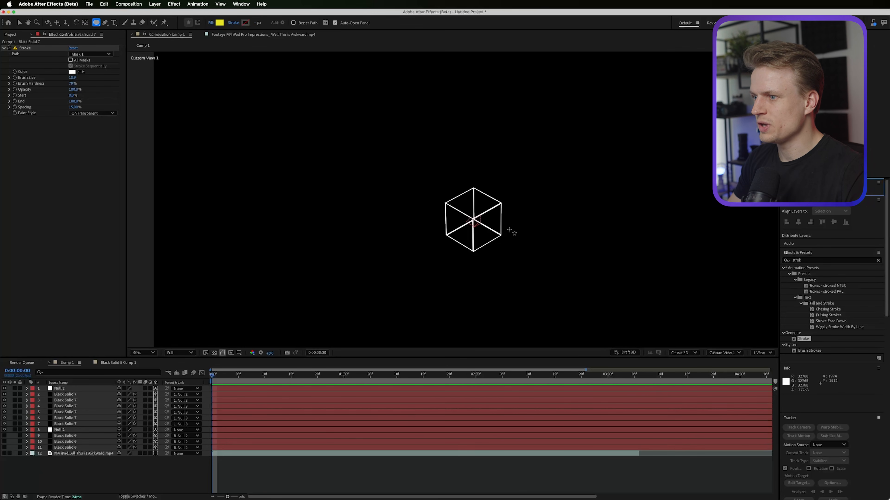
pyautogui.click(154, 4)
pyautogui.moveTo(157, 14)
pyautogui.click(250, 23)
pyautogui.click(327, 305)
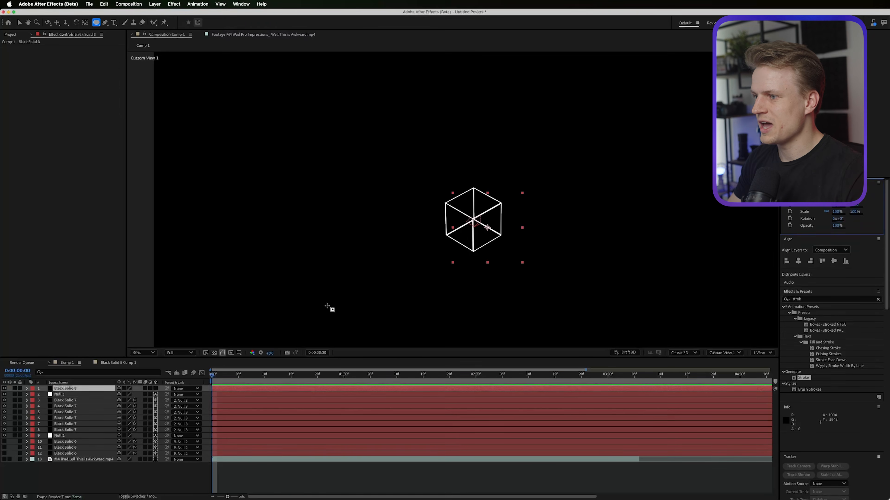
pyautogui.doubleClick(96, 23)
pyautogui.press('v')
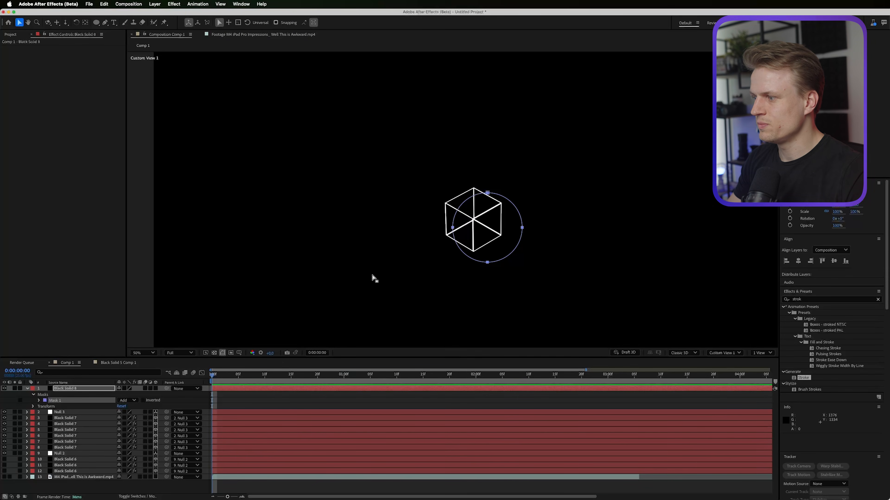
# Apply the Stroke effect to the circular solid with a brush size of 20, and hide the cube's six square solids
pyautogui.click(395, 388)
pyautogui.doubleClick(803, 378)
pyautogui.moveTo(4, 424); pyautogui.dragTo(3, 453)
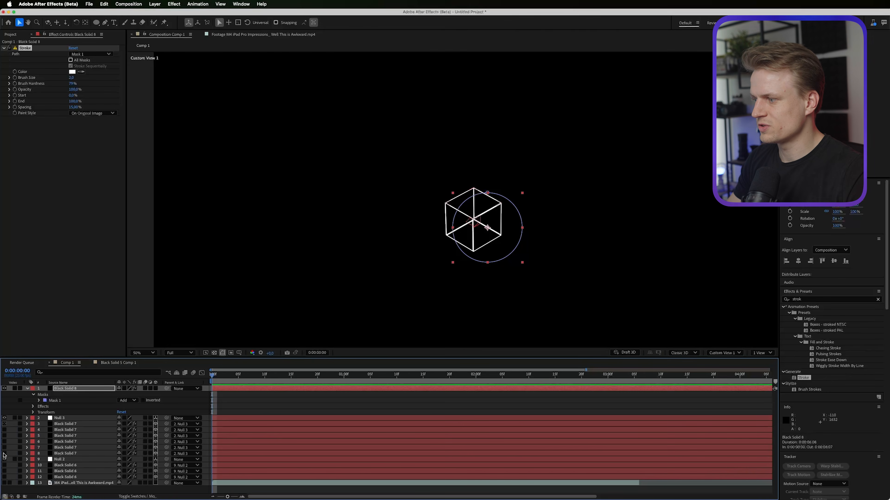
pyautogui.moveTo(70, 82); pyautogui.dragTo(73, 83)
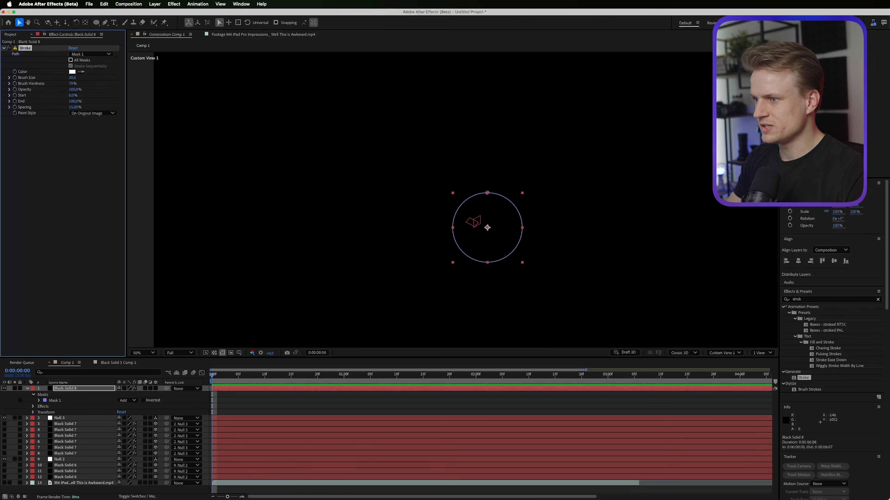
# Return to the Active Camera view and set the circle's stroke to a brush size of 10 along the path Mask 1
pyautogui.click(724, 353)
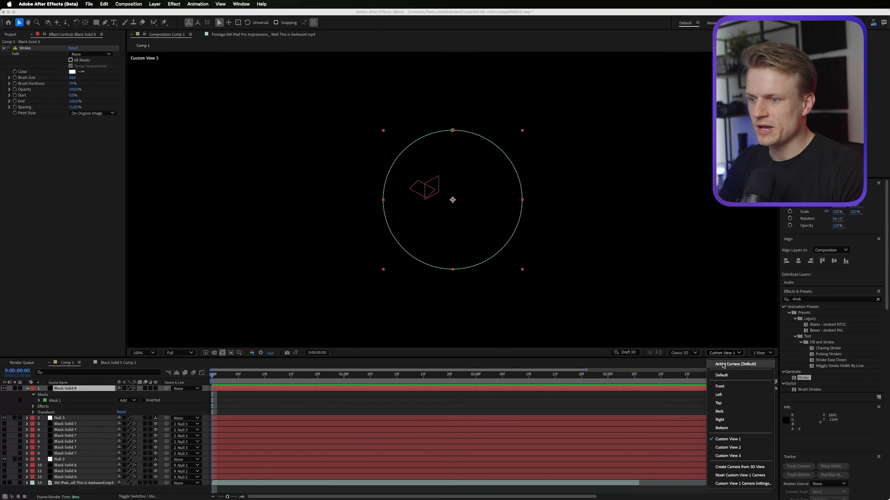
pyautogui.click(723, 365)
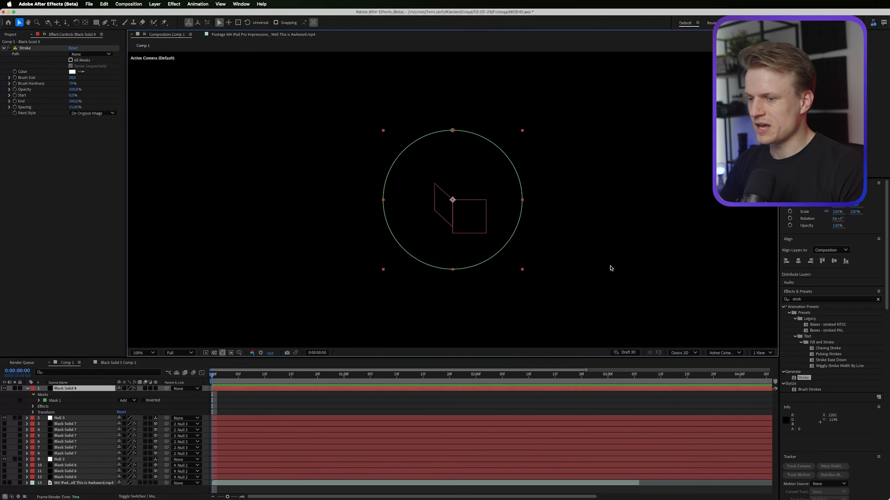
pyautogui.press('.')
pyautogui.click(71, 79)
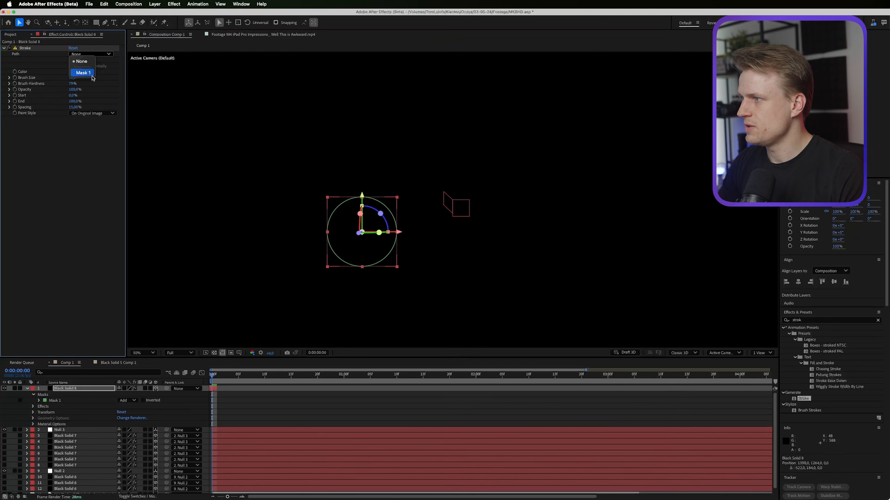
pyautogui.click(90, 54)
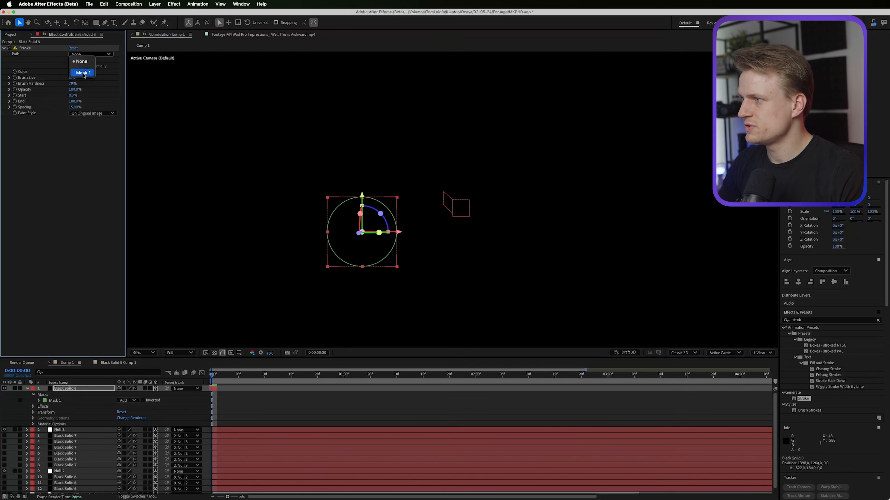
pyautogui.click(83, 73)
# Move the stroked circle up beside the composition's centre and scale its circular mask down slightly
pyautogui.moveTo(343, 262)
pyautogui.mouseDown()
pyautogui.moveTo(379, 253)
pyautogui.moveTo(364, 174)
pyautogui.moveTo(378, 218)
pyautogui.mouseUp()
pyautogui.doubleClick(413, 217)
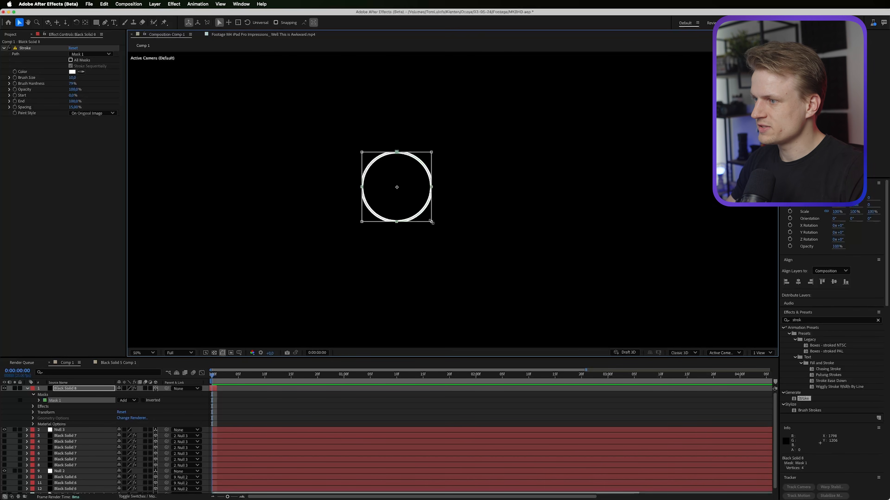
pyautogui.moveTo(432, 221); pyautogui.dragTo(431, 220)
pyautogui.click(150, 393)
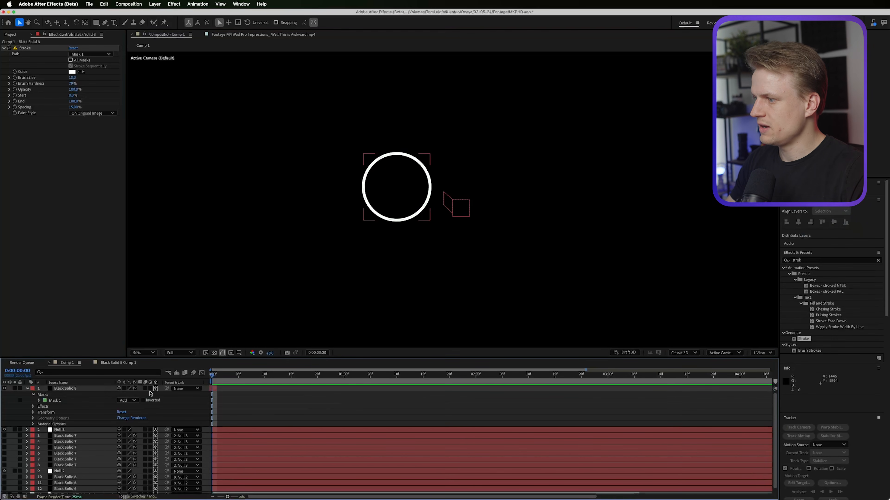
# Set the circle's X rotation to -90°, move it up, and duplicate it as a second horizontal ring spaced vertically from it
pyautogui.click(88, 388)
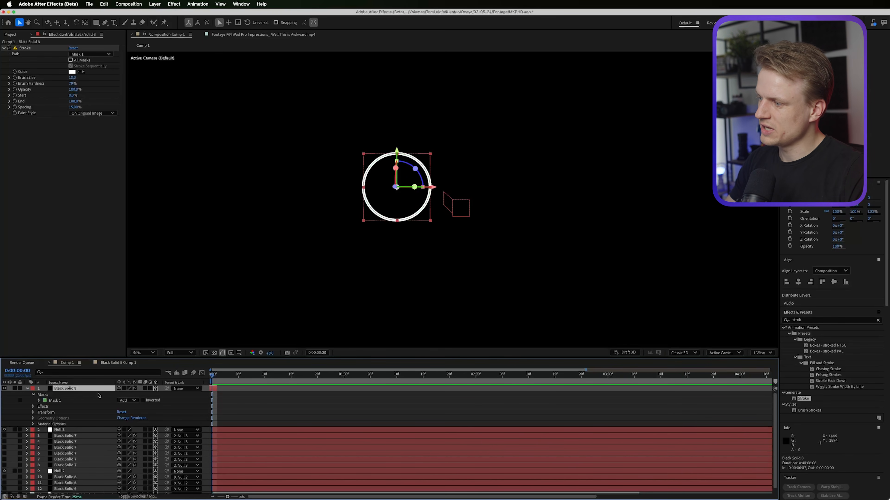
pyautogui.press('r')
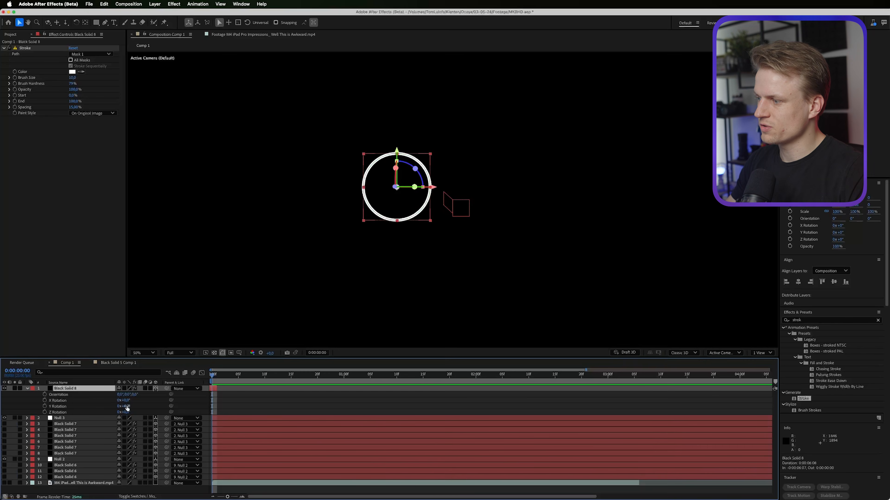
pyautogui.moveTo(124, 401); pyautogui.dragTo(115, 404)
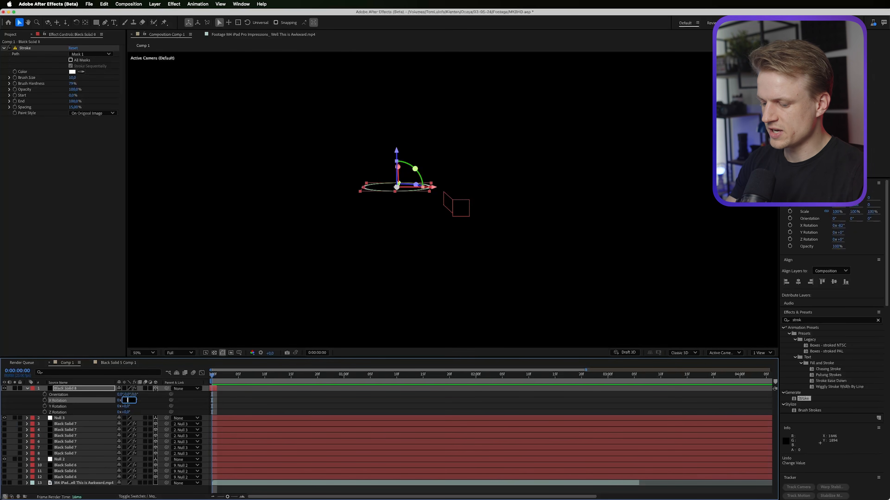
pyautogui.write('-90')
pyautogui.press('Return')
pyautogui.moveTo(397, 151); pyautogui.dragTo(400, 131)
pyautogui.press('super+d')
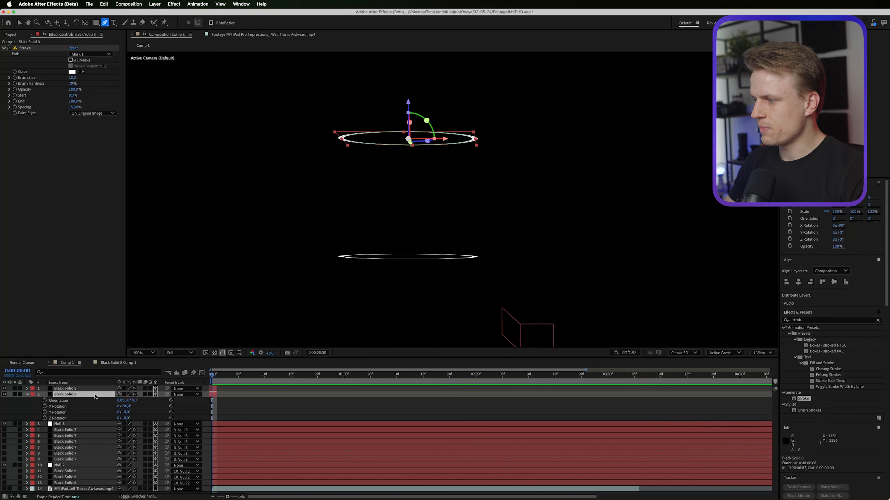
# Duplicate the lower ring and set the copy's X rotation to 0°
pyautogui.click(91, 389)
pyautogui.press('super+d')
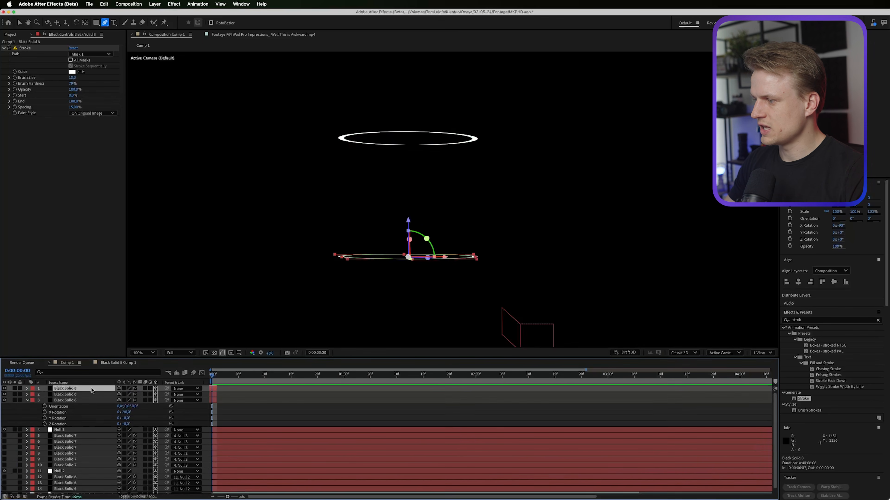
pyautogui.press('r')
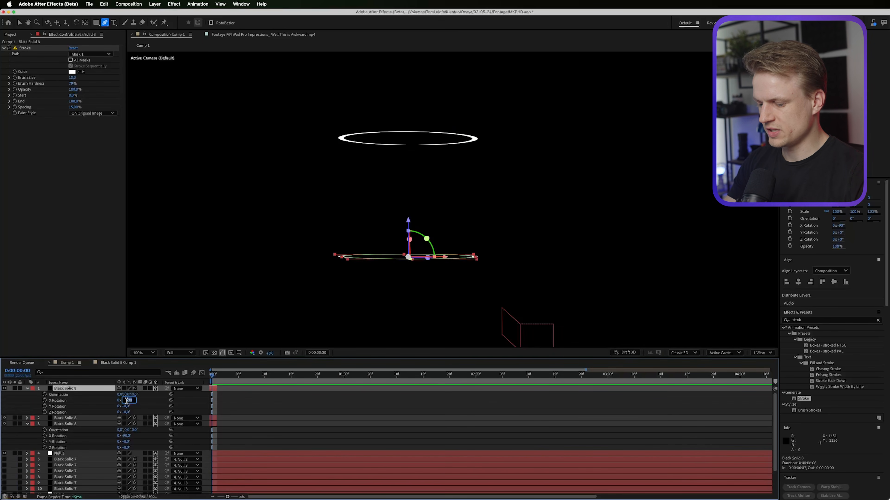
pyautogui.write('0x+0,0°')
pyautogui.press('Return')
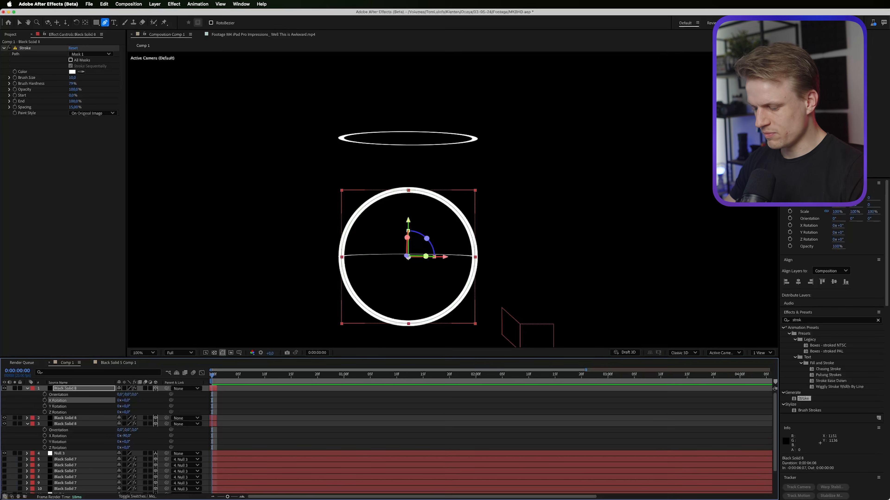
# Move the upright circle up so that it sits between the two horizontal rings
pyautogui.press('v')
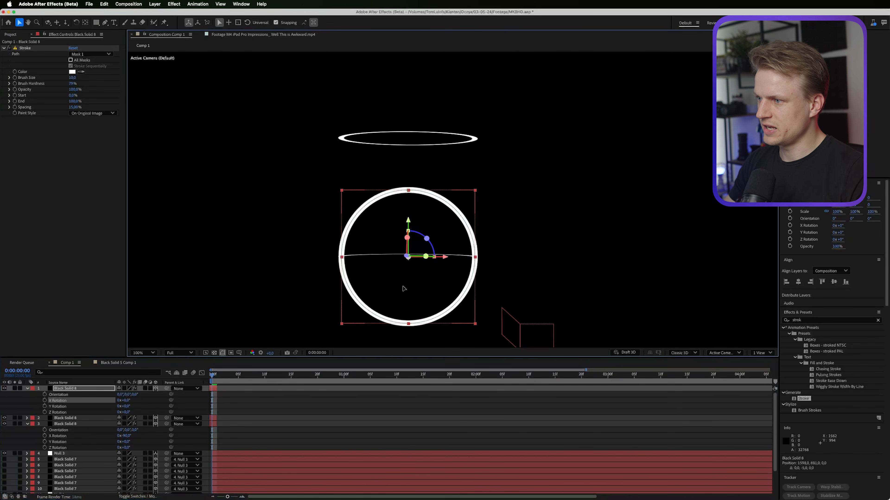
pyautogui.moveTo(391, 239); pyautogui.dragTo(396, 224)
pyautogui.click(397, 228)
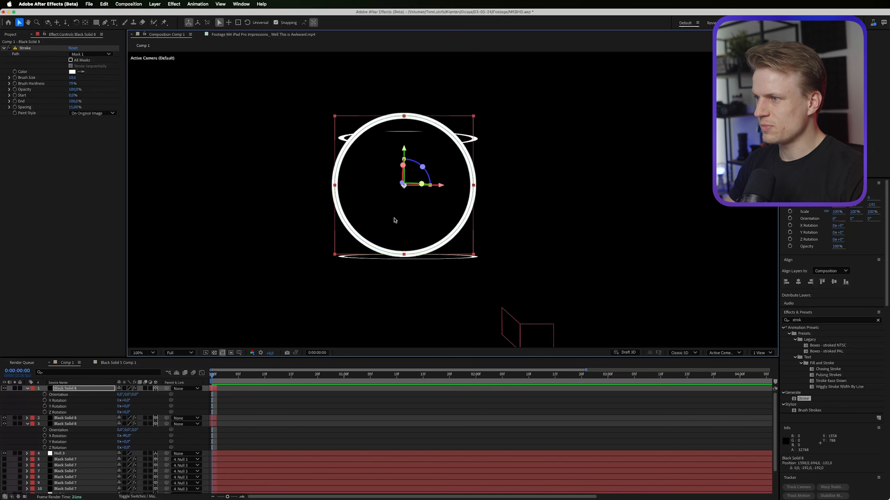
# Replace the upright layer's circular mask with a full-layer rectangular mask and set the stroke's path to Mask 1
pyautogui.click(348, 143)
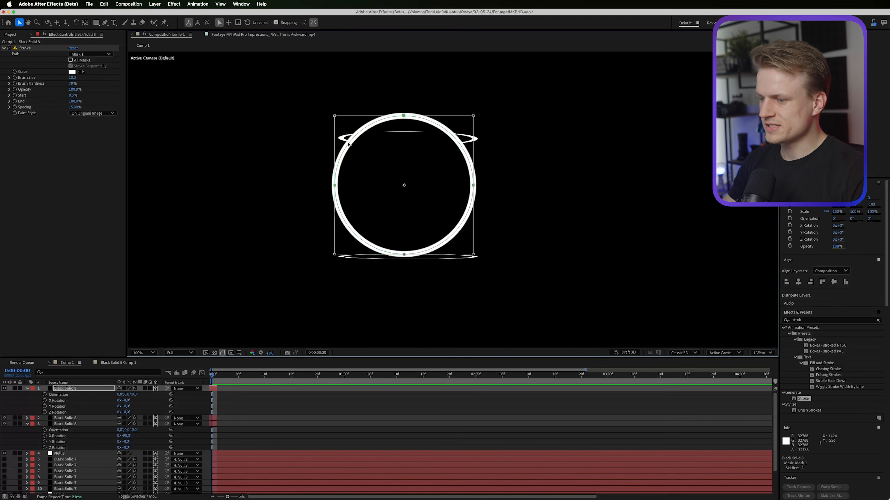
pyautogui.press('Delete')
pyautogui.doubleClick(96, 22)
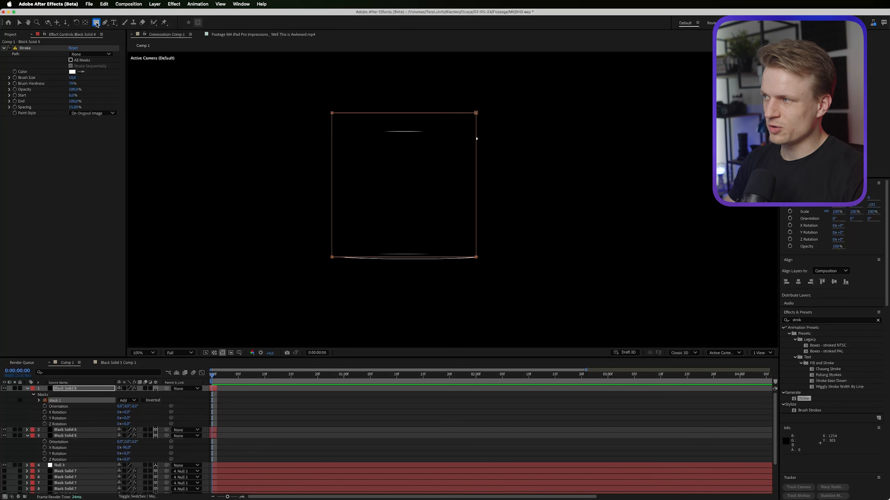
pyautogui.click(82, 54)
pyautogui.click(83, 72)
pyautogui.press('v')
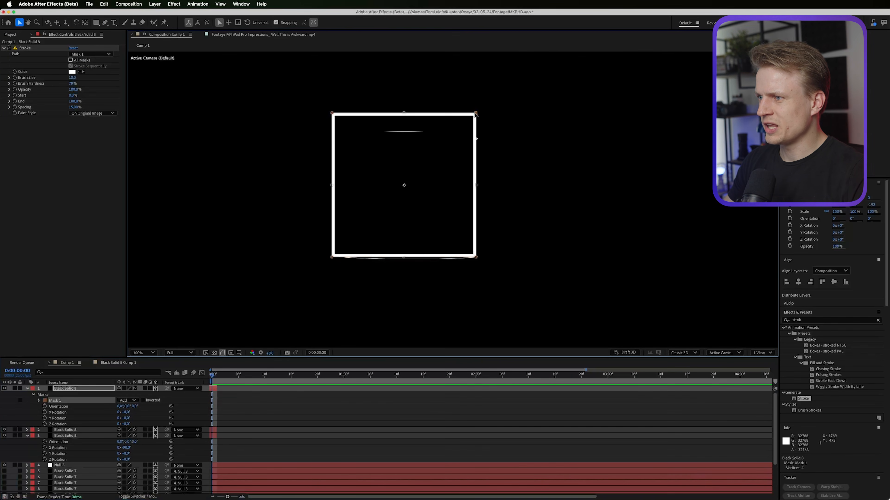
# Collapse the rectangular mask into a single vertical line and shorten it to roughly the distance between the rings
pyautogui.moveTo(475, 185); pyautogui.dragTo(404, 195)
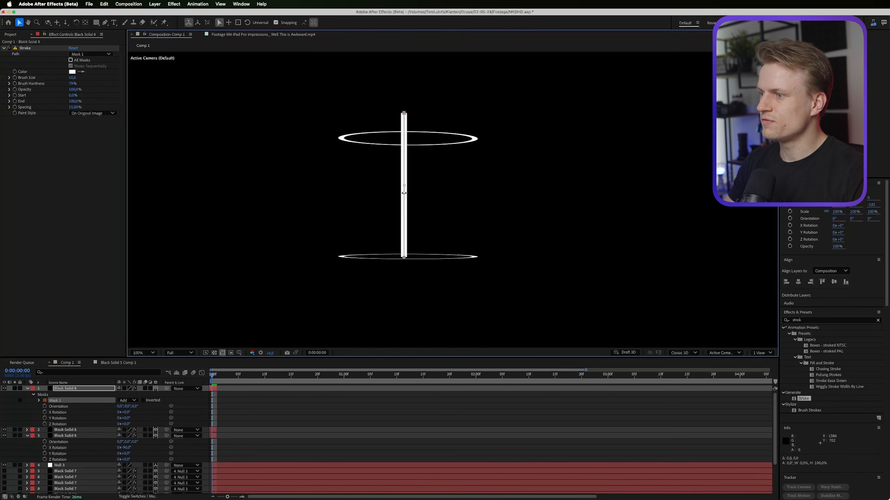
pyautogui.moveTo(404, 113); pyautogui.dragTo(406, 245)
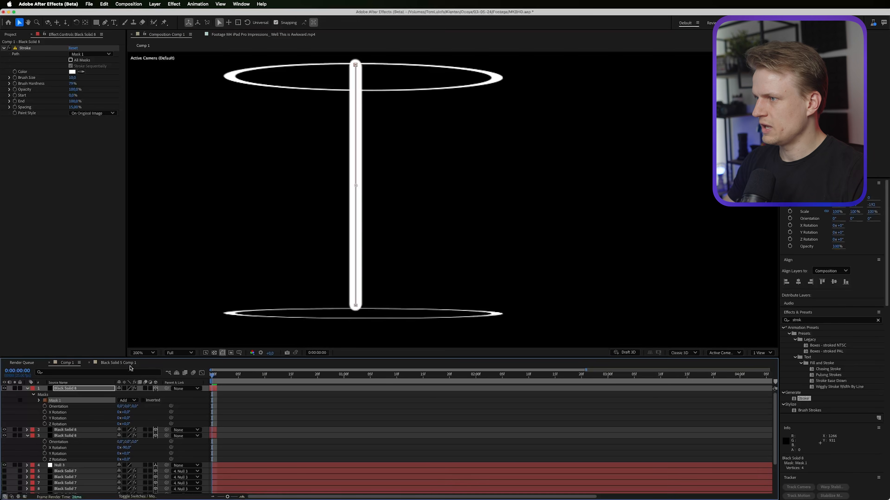
# Nudge the vertical line to the rings' left edge and lower it so its ends meet both rings
pyautogui.hotkey('shift', 'Left')
pyautogui.hotkey('shift', 'Left')
pyautogui.hotkey('shift', 'Left')
pyautogui.hotkey('shift', 'Left')
pyautogui.hotkey('shift', 'Left')
pyautogui.hotkey('shift', 'Left')
pyautogui.hotkey('shift', 'Left')
pyautogui.hotkey('shift', 'Left')
pyautogui.hotkey('shift', 'Left')
pyautogui.hotkey('shift', 'Left')
pyautogui.hotkey('shift', 'Left')
pyautogui.hotkey('shift', 'Left')
pyautogui.hotkey('shift', 'Left')
pyautogui.hotkey('shift', 'Left')
pyautogui.hotkey('shift', 'Left')
pyautogui.hotkey('shift', 'Left')
pyautogui.hotkey('shift', 'Left')
pyautogui.hotkey('shift', 'Left')
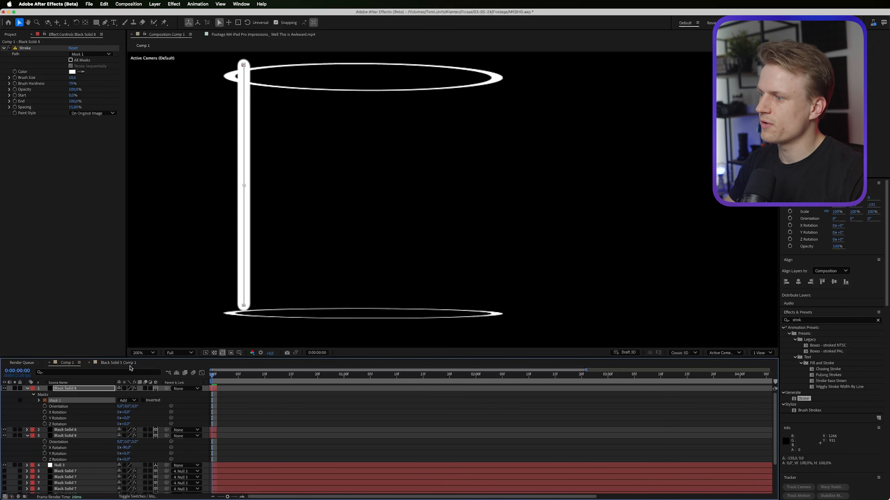
pyautogui.hotkey('shift', 'Left')
pyautogui.hotkey('shift', 'Left')
pyautogui.press('Right')
pyautogui.hotkey('shift', 'Down')
pyautogui.press('Down')
pyautogui.press('Down')
# Duplicate the line mask, place the copy at the rings' right edge, and apply the stroke to all masks
pyautogui.press('super+d')
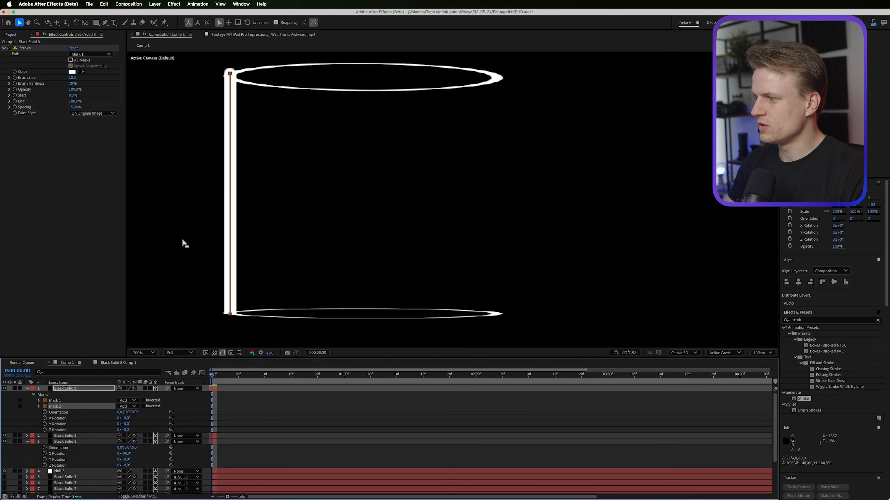
pyautogui.moveTo(250, 249); pyautogui.dragTo(500, 256)
pyautogui.click(70, 64)
pyautogui.click(71, 60)
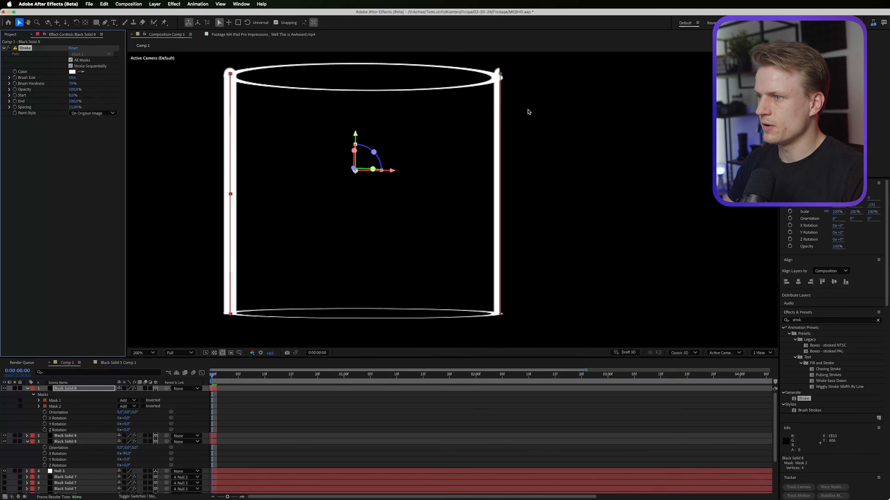
pyautogui.hotkey('shift', 'Right')
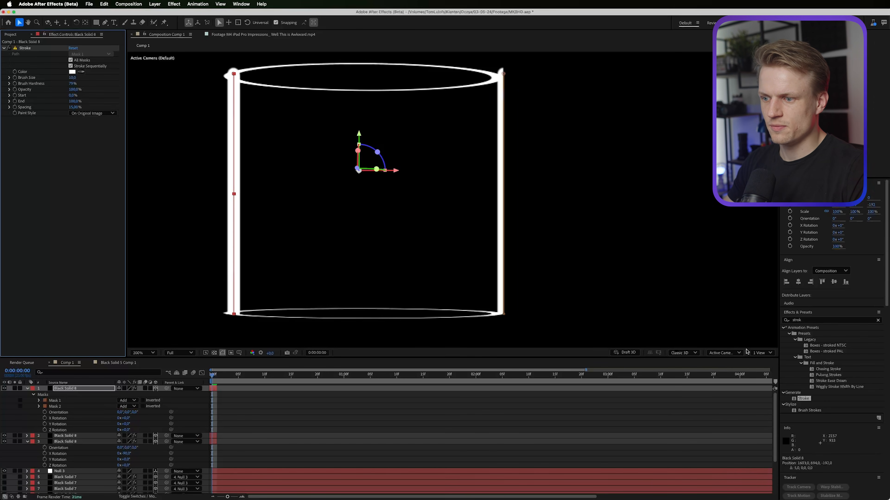
# In the Top view, move the vertical-line layer in depth to the ring's centre, then return to the Active Camera view
pyautogui.click(721, 346)
pyautogui.click(725, 353)
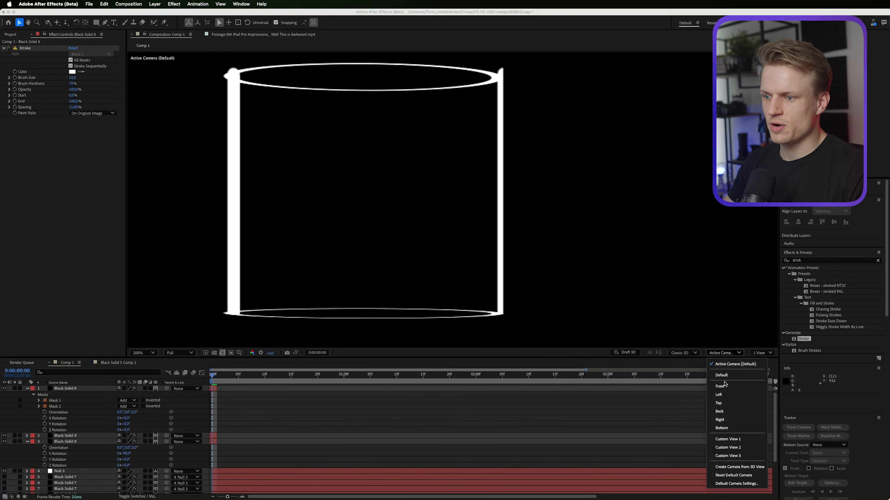
pyautogui.click(721, 405)
pyautogui.press('space')
pyautogui.moveTo(343, 225); pyautogui.dragTo(332, 1)
pyautogui.scroll(-1, 346, 223)
pyautogui.press('space')
pyautogui.moveTo(346, 224); pyautogui.dragTo(336, 227)
pyautogui.click(59, 389)
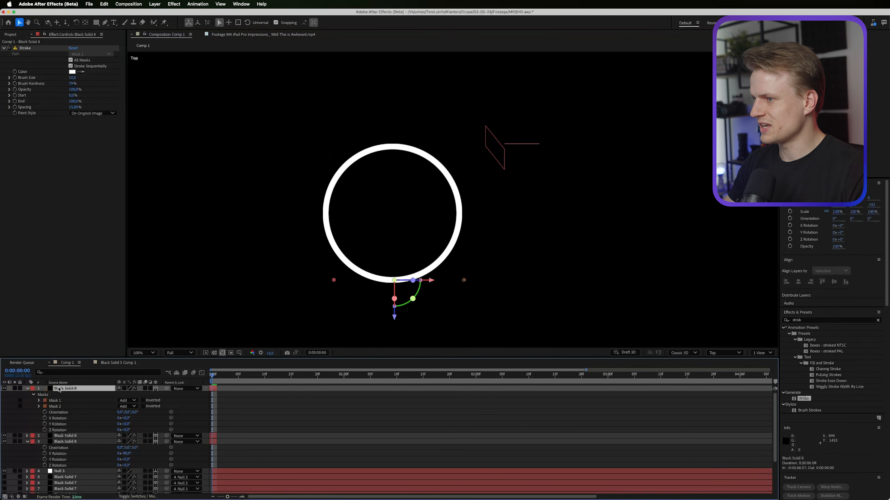
pyautogui.moveTo(398, 319); pyautogui.dragTo(423, 215)
pyautogui.press('F12')
# Adjust the two line masks so their ends meet the left and right edges of both rings
pyautogui.scroll(1, 393, 169)
pyautogui.press('space')
pyautogui.moveTo(406, 164); pyautogui.dragTo(458, 179)
pyautogui.click(565, 100)
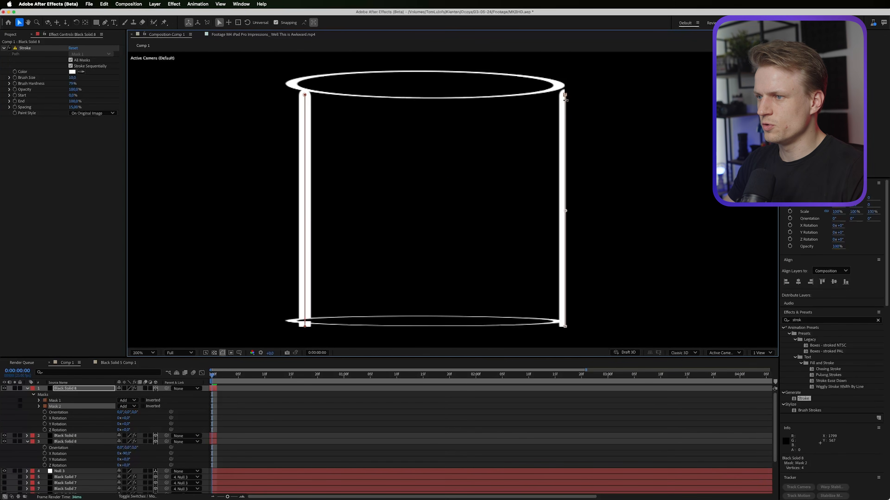
pyautogui.hotkey('shift', 'Left')
pyautogui.hotkey('shift', 'Left')
pyautogui.hotkey('shift', 'Up')
pyautogui.hotkey('shift', 'Up')
pyautogui.press('Right')
pyautogui.press('Up')
pyautogui.press('Up')
pyautogui.press('Up')
pyautogui.press('Up')
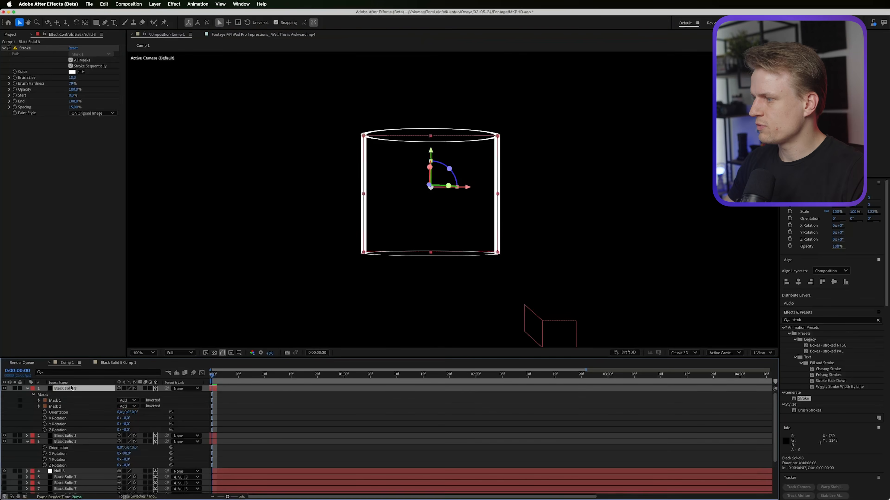
# Collapse the expanded properties of the Black Solid 8 layers
pyautogui.click(27, 388)
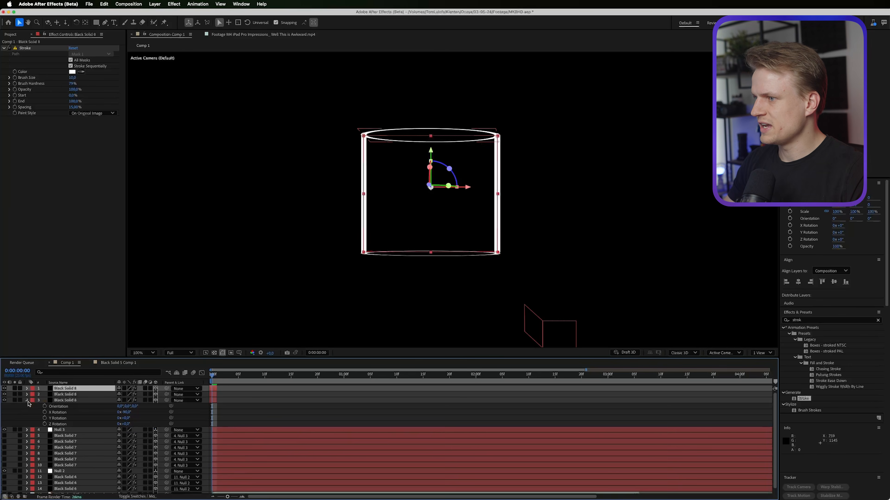
pyautogui.click(27, 400)
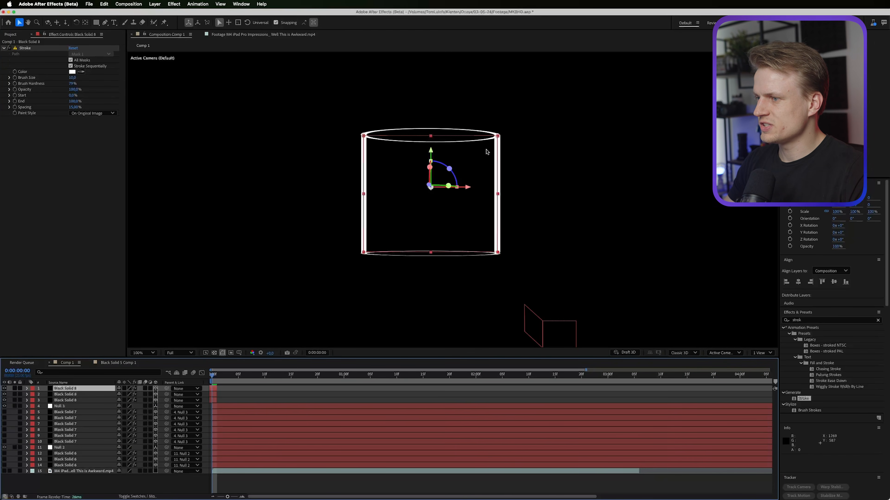
pyautogui.click(252, 402)
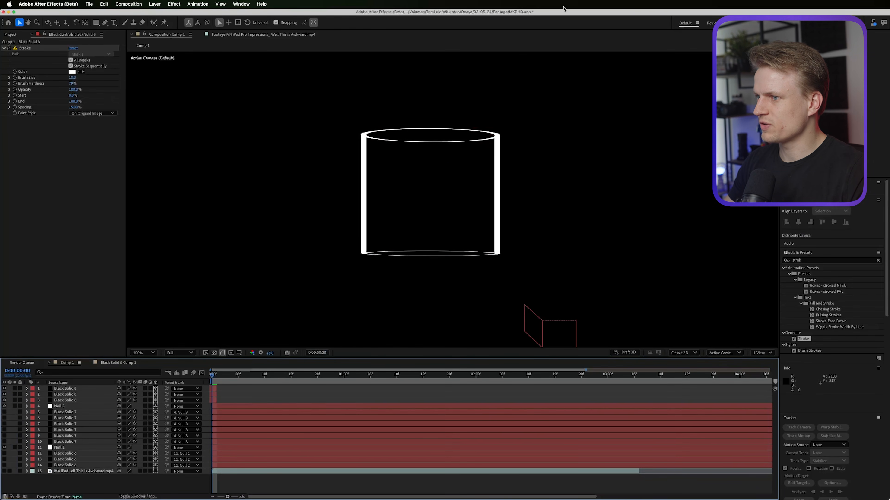
# Create a new 3D null object and move it inside the cylinder
pyautogui.click(154, 5)
pyautogui.moveTo(151, 15)
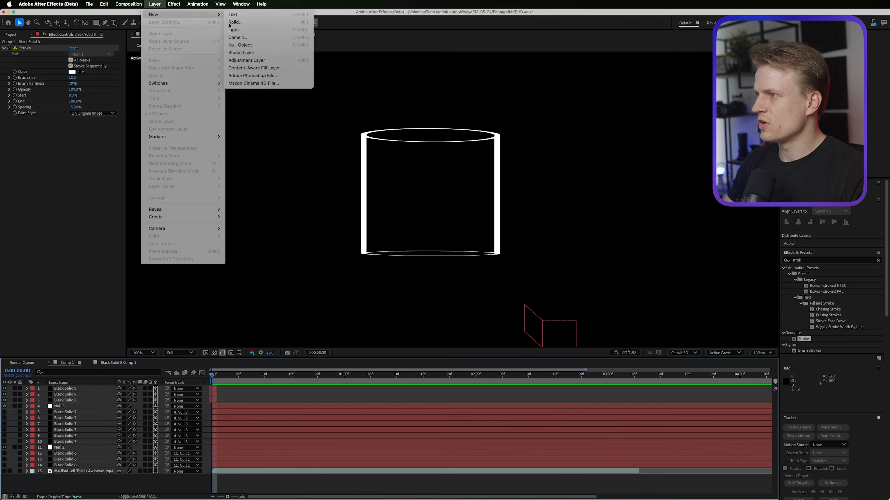
pyautogui.click(242, 46)
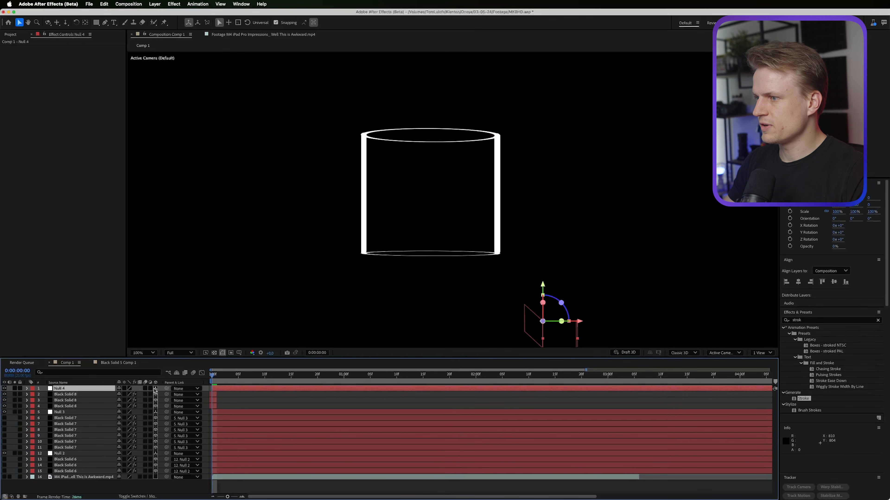
pyautogui.moveTo(545, 304); pyautogui.dragTo(452, 208)
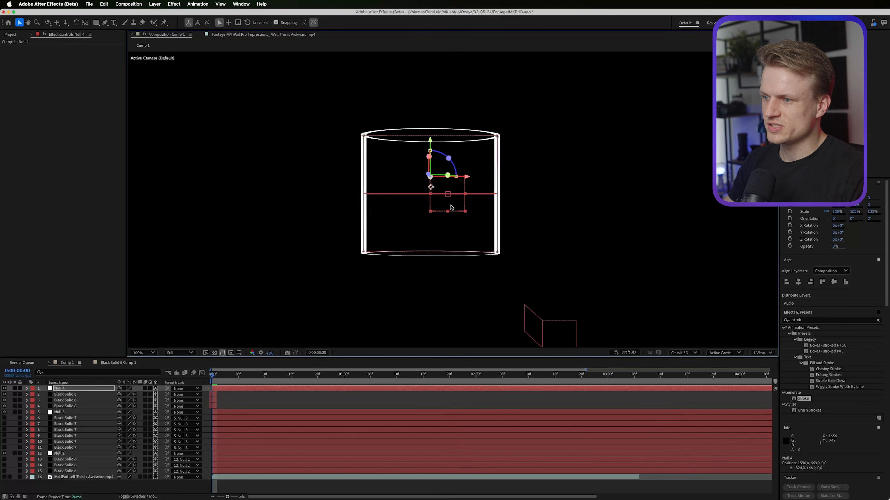
# Check the null's placement from the Top view and lower it to the cylinder's vertical centre
pyautogui.click(677, 353)
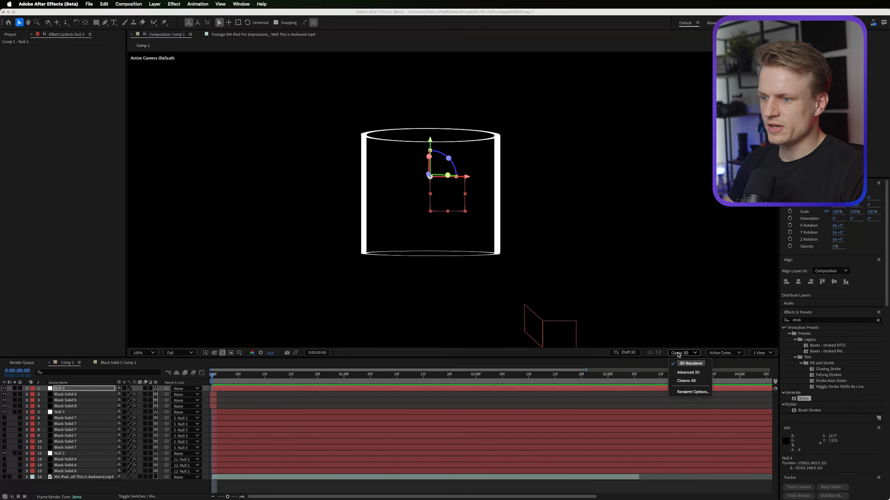
pyautogui.click(725, 352)
pyautogui.click(721, 407)
pyautogui.moveTo(501, 211); pyautogui.dragTo(500, 206)
pyautogui.press('Escape')
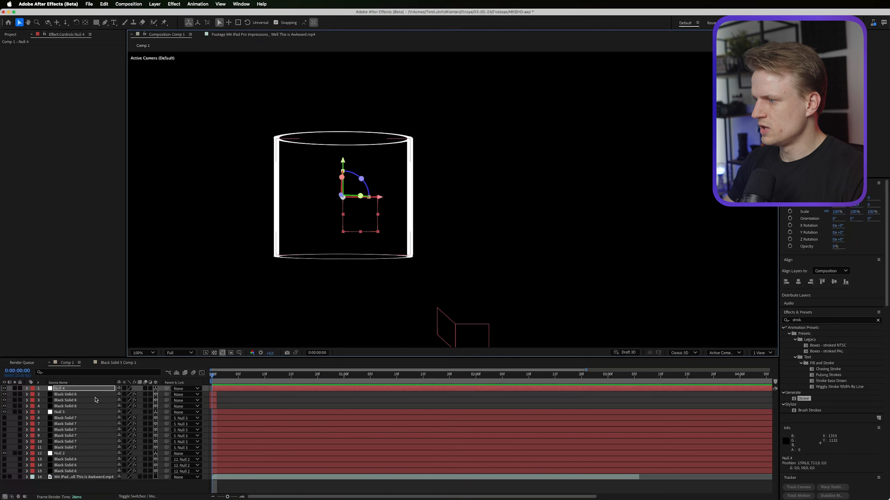
# Parent the three Black Solid 8 layers to Null 4
pyautogui.click(94, 400)
pyautogui.click(84, 406)
pyautogui.keyDown('shift'); pyautogui.click(80, 394); pyautogui.keyUp('shift')
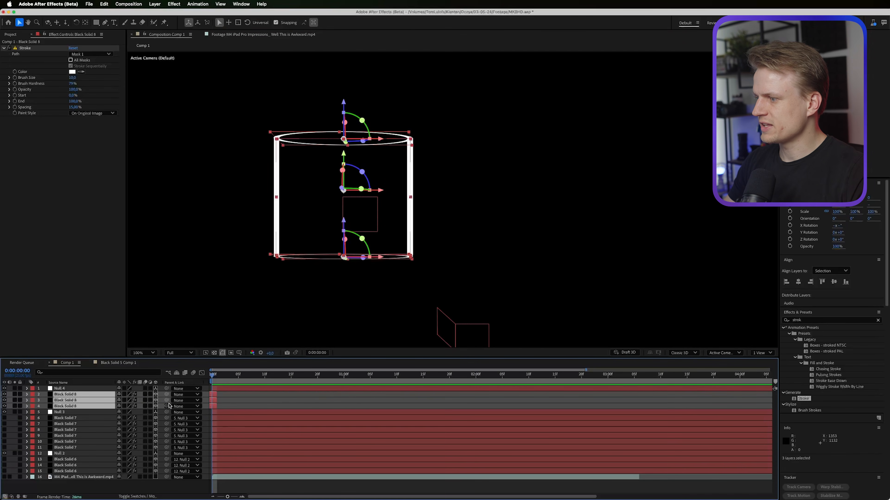
pyautogui.moveTo(55, 386); pyautogui.dragTo(56, 388)
pyautogui.click(59, 388)
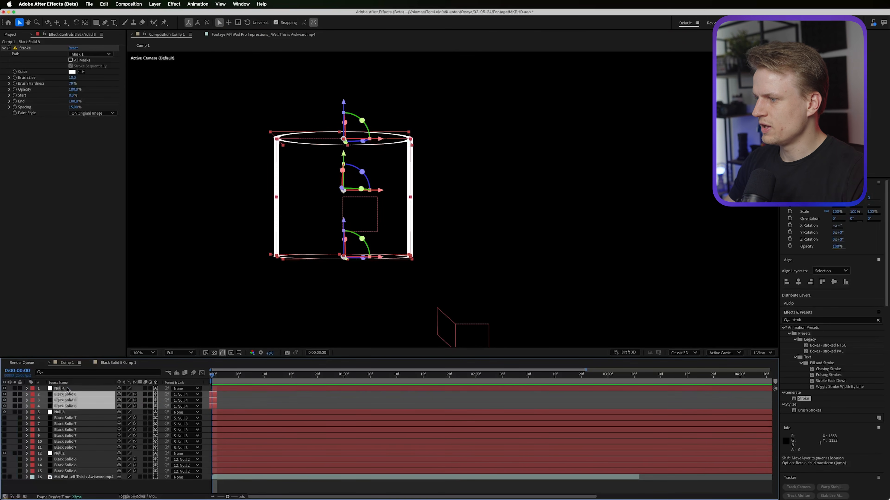
# Tilt Null 4 slightly on its X rotation, trying other rotations and undoing them
pyautogui.press('r')
pyautogui.moveTo(127, 406)
pyautogui.mouseDown()
pyautogui.moveTo(158, 401)
pyautogui.moveTo(141, 402)
pyautogui.mouseUp()
pyautogui.press('super+z')
pyautogui.moveTo(3, 418); pyautogui.dragTo(6, 418)
pyautogui.moveTo(126, 401); pyautogui.dragTo(126, 419)
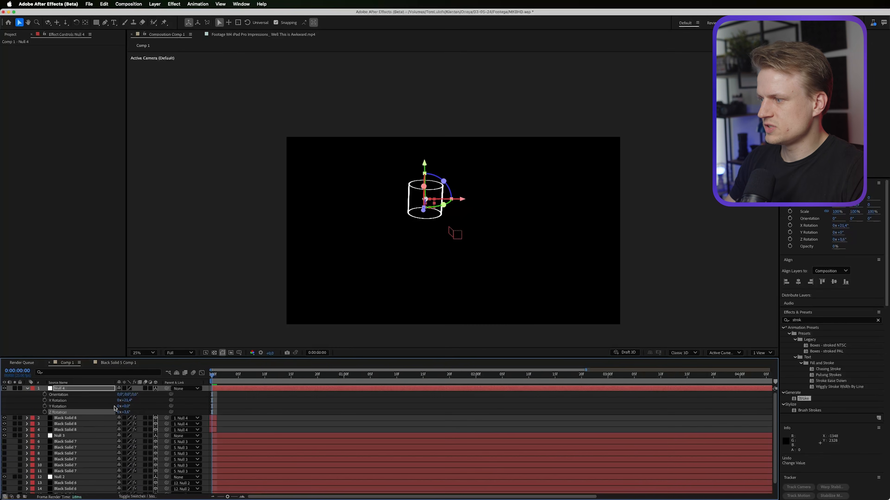
pyautogui.press('super+z')
pyautogui.moveTo(123, 406); pyautogui.dragTo(179, 419)
pyautogui.press('super+z')
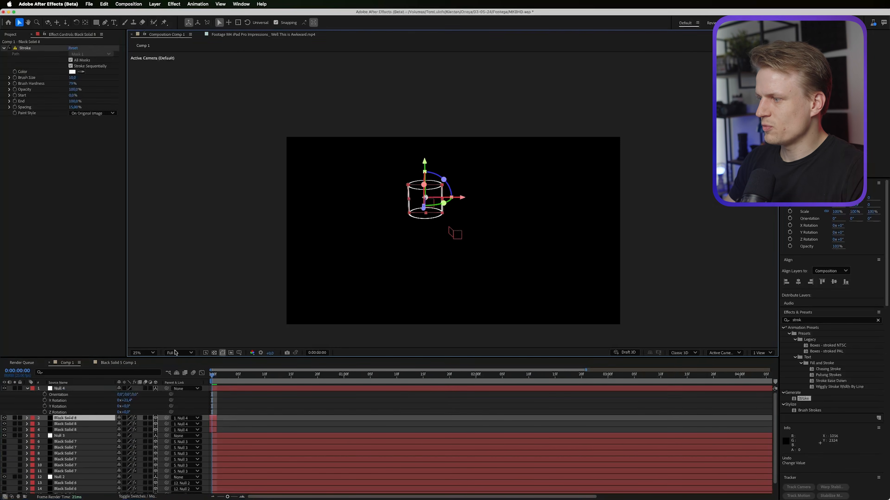
# Move Null 4 with its cylinder to the right side of the composition and slightly lower
pyautogui.click(74, 389)
pyautogui.moveTo(461, 204); pyautogui.dragTo(573, 205)
pyautogui.moveTo(533, 169); pyautogui.dragTo(532, 211)
pyautogui.moveTo(541, 242); pyautogui.dragTo(568, 242)
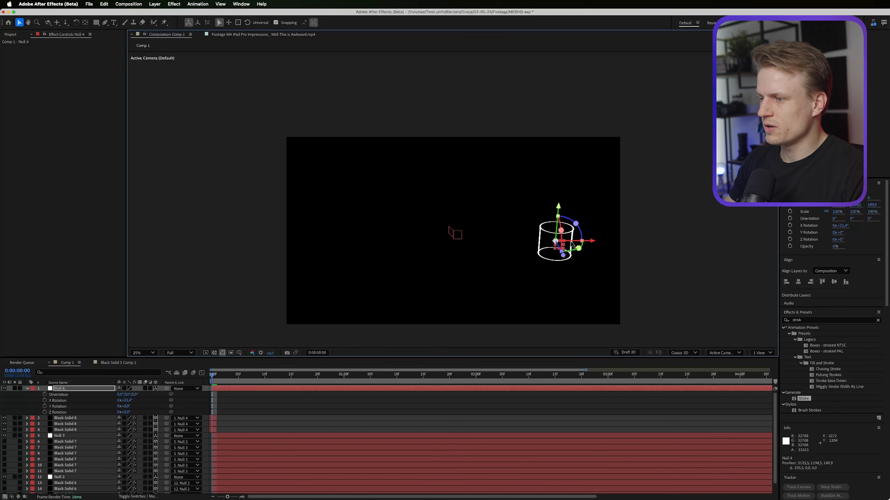
# Unlink Null 4's scale proportions and reduce only its X scale slightly to narrow the cylinder
pyautogui.press('s')
pyautogui.click(119, 394)
pyautogui.moveTo(139, 394); pyautogui.dragTo(207, 387)
pyautogui.press('super+z')
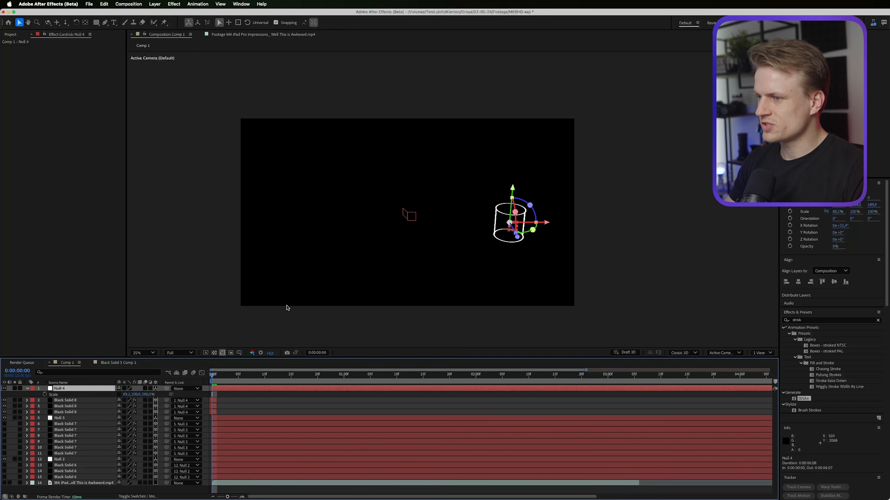
# Start keyframing Null 4's X Rotation and Position at the first frame
pyautogui.press('r')
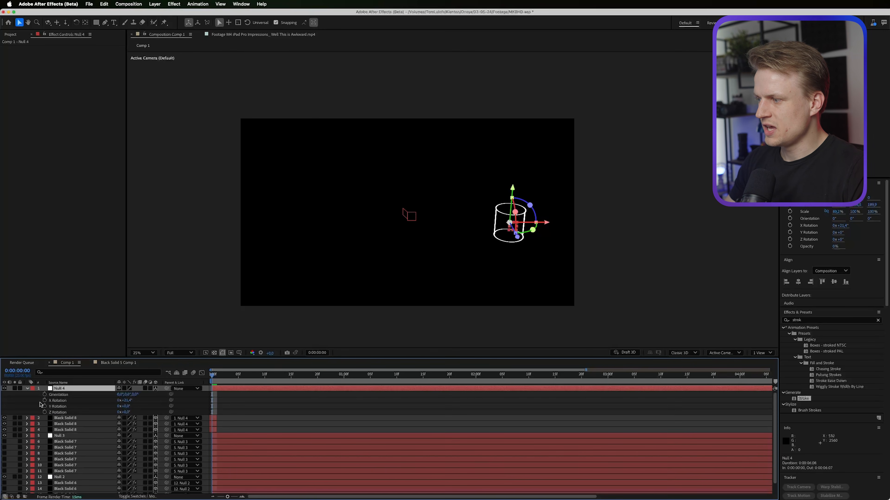
pyautogui.click(44, 400)
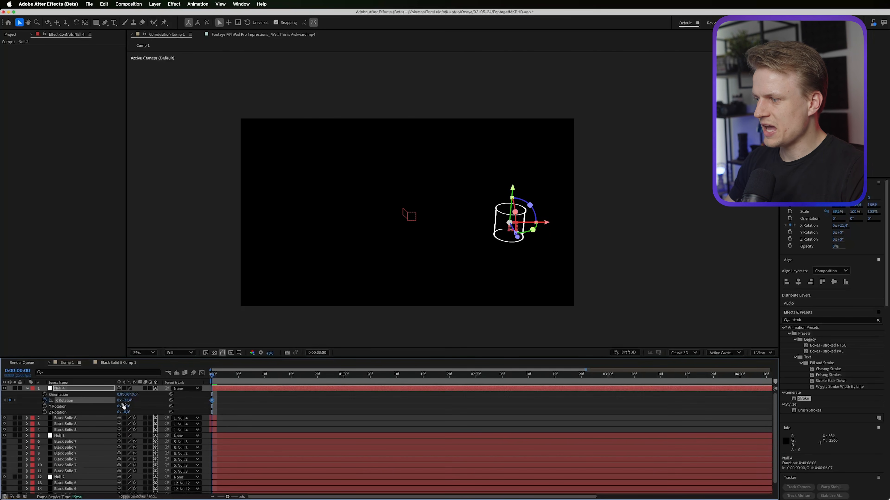
pyautogui.press('p')
pyautogui.click(44, 394)
# Extend the ends of the three Black Solid 8 layers to beyond one second
pyautogui.moveTo(214, 402); pyautogui.dragTo(283, 400)
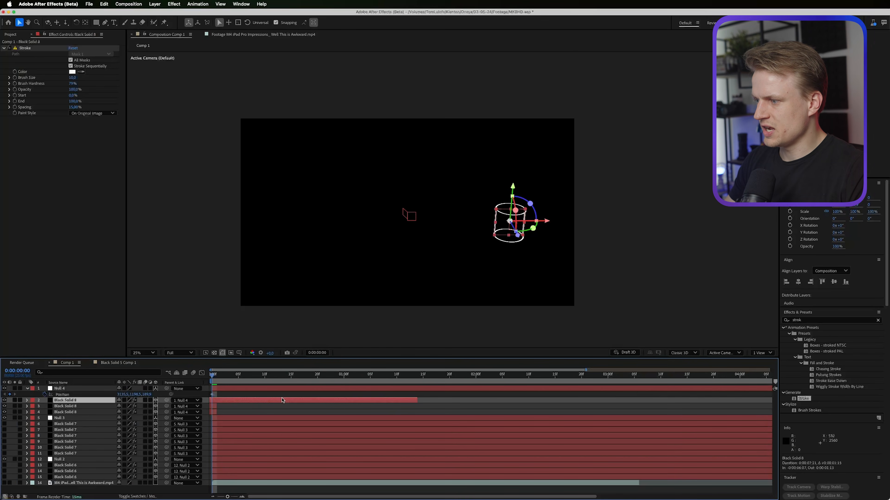
pyautogui.moveTo(219, 408); pyautogui.dragTo(249, 414)
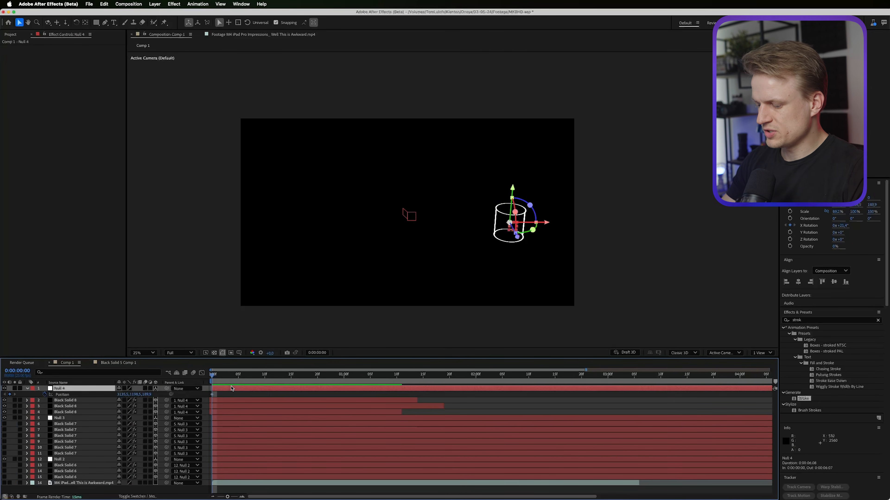
# Shift Null 4's Position and X Rotation keyframes to around frame 21, and keyframe the cylinder below the composition with increased X Rotation at the first frame
pyautogui.press('u')
pyautogui.press('u')
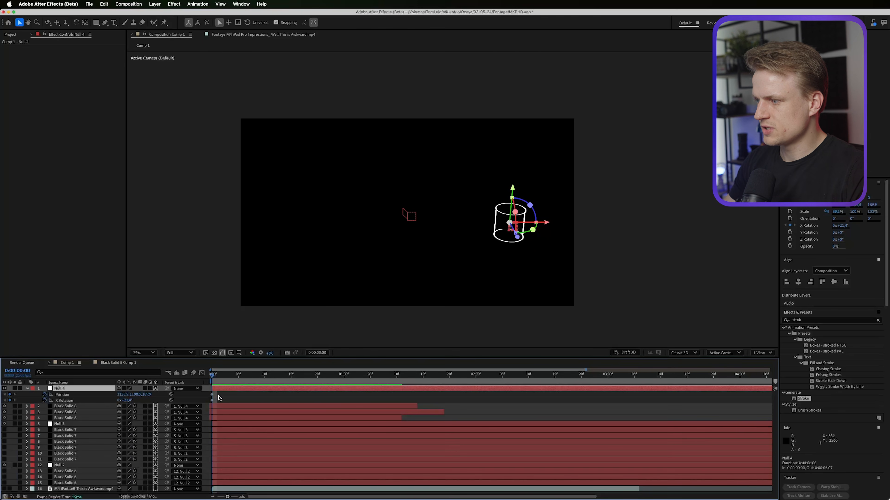
pyautogui.moveTo(220, 398); pyautogui.dragTo(212, 401)
pyautogui.moveTo(510, 193); pyautogui.dragTo(502, 304)
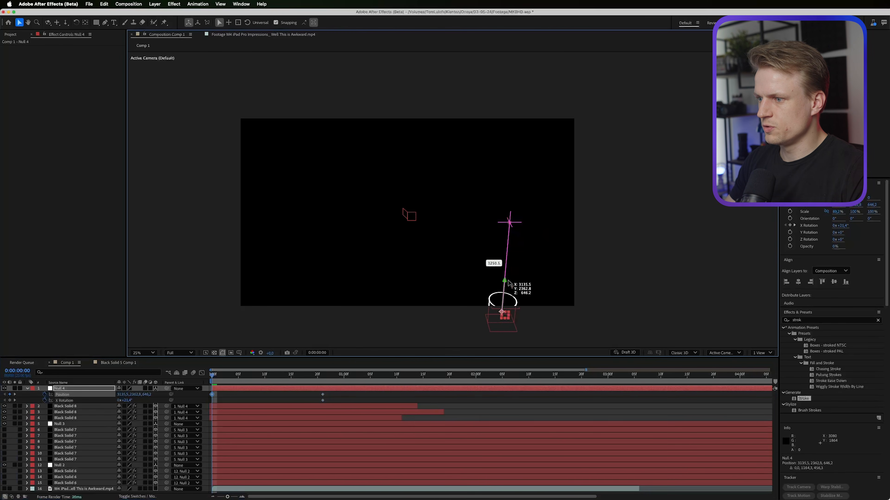
pyautogui.moveTo(123, 400); pyautogui.dragTo(171, 400)
# Ease Null 4's keyframes, extend the ending ones to 0:00:01:06, and shape the speed curve for a fast start and slow finish
pyautogui.moveTo(350, 395); pyautogui.dragTo(192, 405)
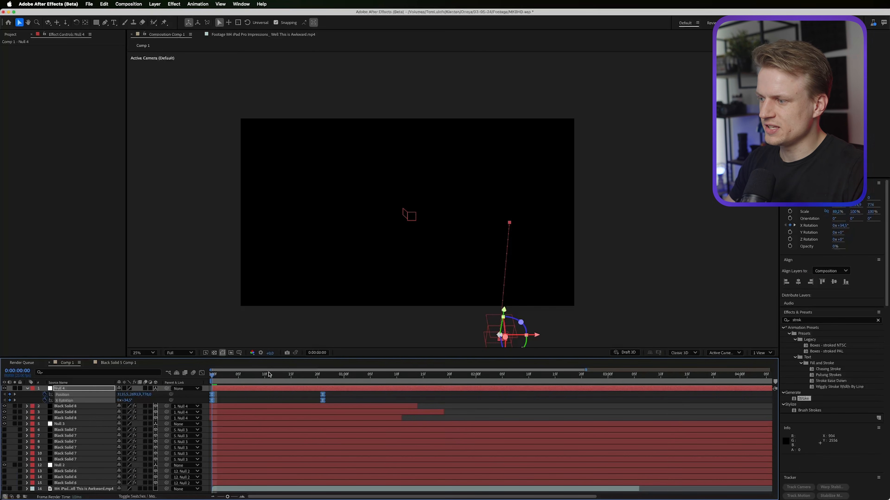
pyautogui.moveTo(322, 397); pyautogui.dragTo(375, 407)
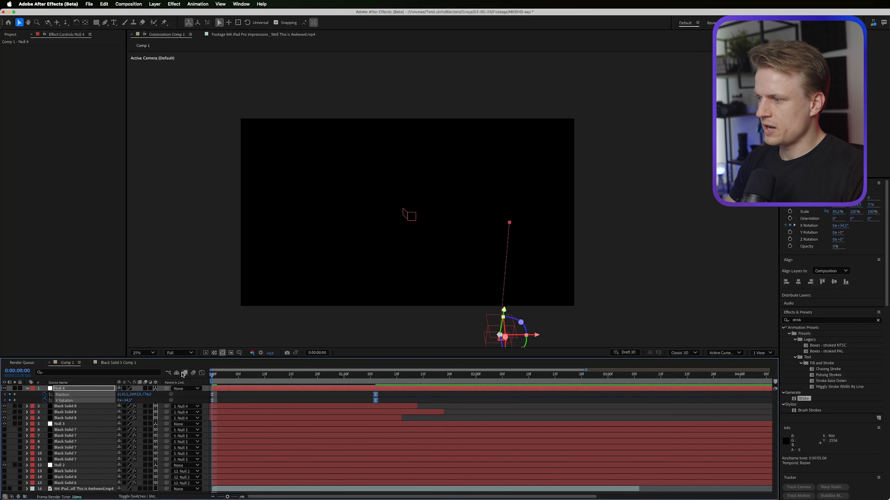
pyautogui.click(202, 373)
pyautogui.moveTo(348, 479); pyautogui.dragTo(299, 478)
pyautogui.press('space')
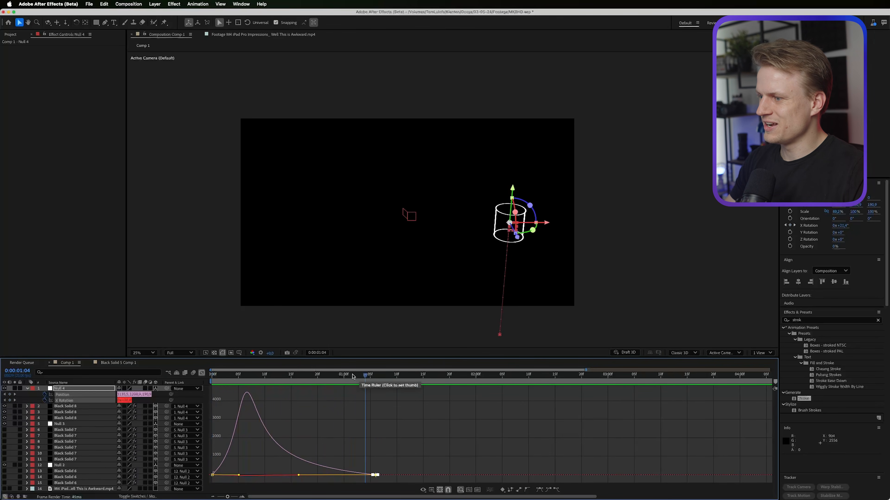
pyautogui.press('space')
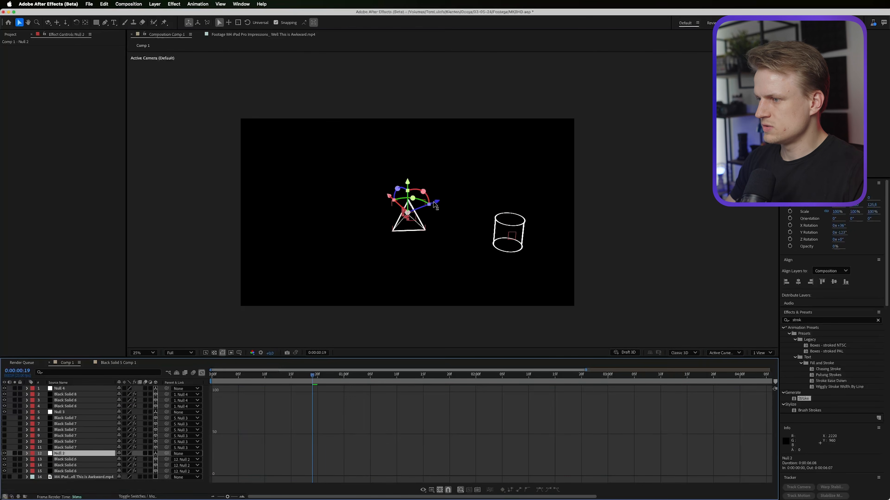
# Move Null 2 with its pyramid to the lower left and animate its Position, Y Rotation and X Rotation from below the frame, ending at 0:00:00:19
pyautogui.moveTo(436, 205); pyautogui.dragTo(340, 231)
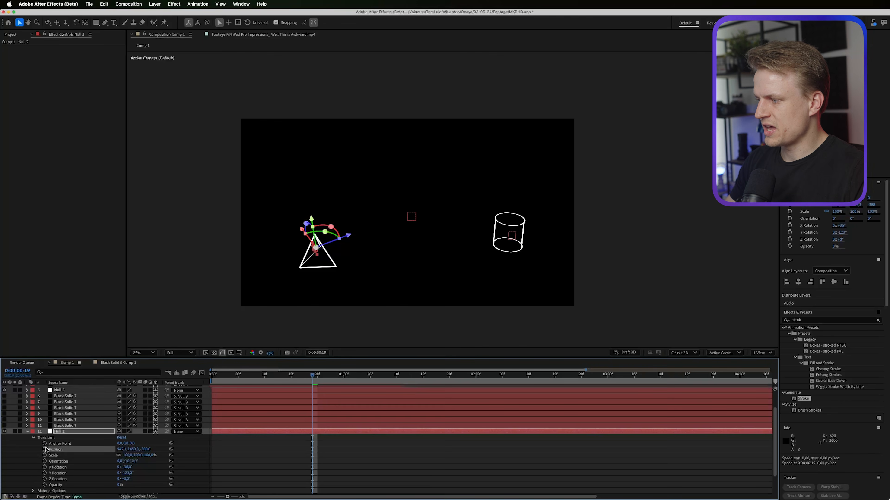
pyautogui.click(45, 449)
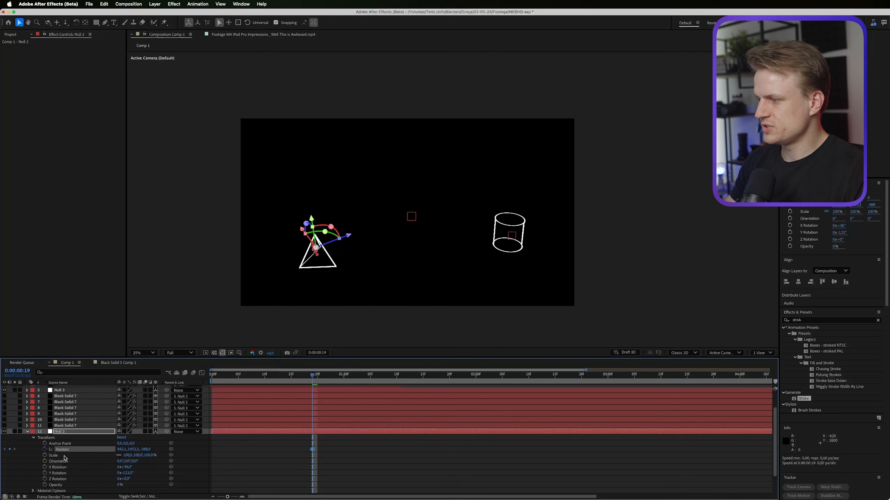
pyautogui.click(45, 473)
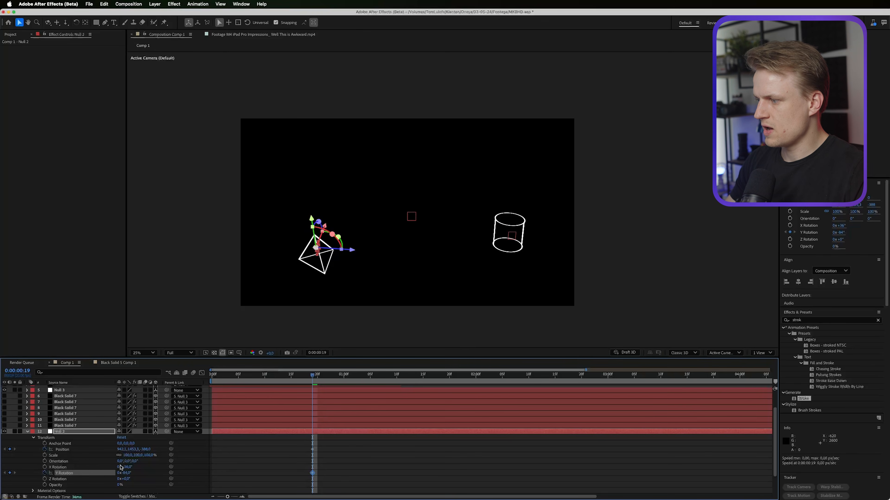
pyautogui.click(45, 467)
pyautogui.moveTo(130, 467); pyautogui.dragTo(125, 468)
# Apply Easy Ease to all of Null 2's keyframes and move the ending ones to 0:00:01:02
pyautogui.moveTo(359, 442); pyautogui.dragTo(213, 477)
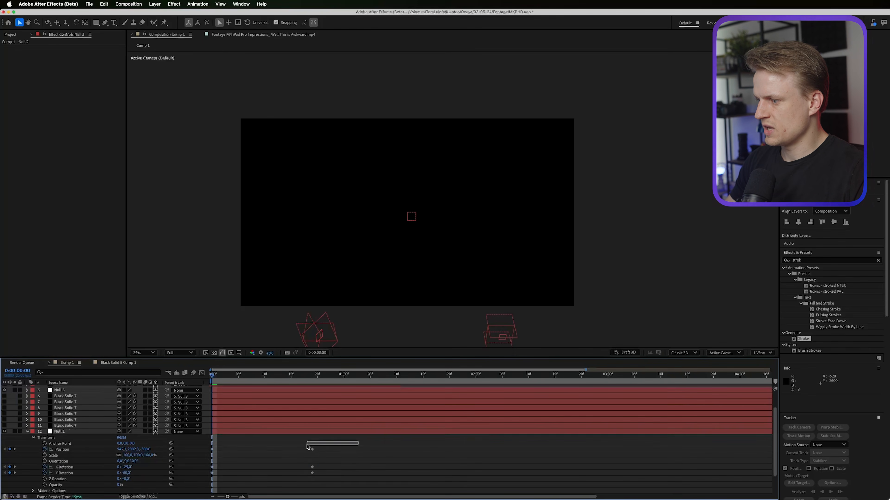
pyautogui.rightClick(312, 473)
pyautogui.moveTo(350, 493)
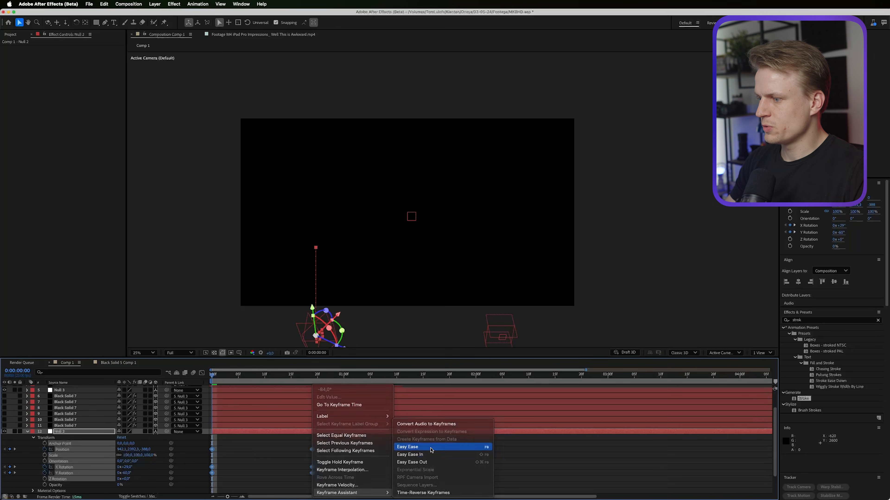
pyautogui.click(433, 455)
pyautogui.press('space')
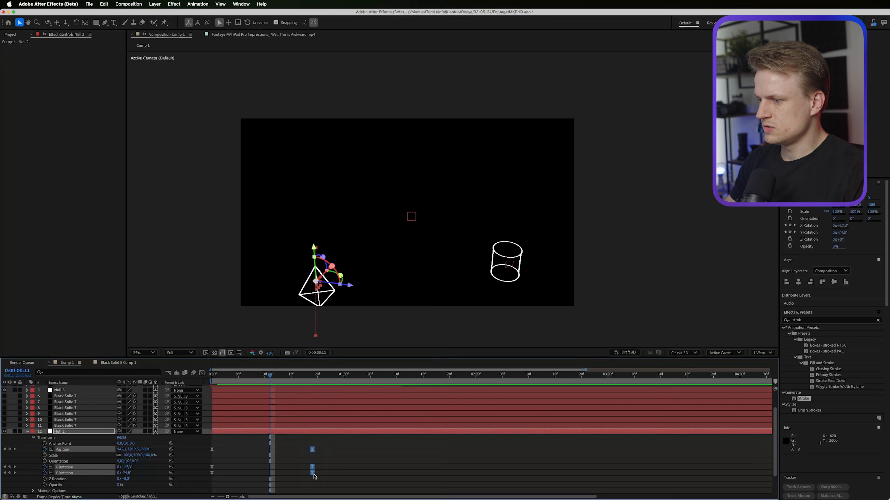
pyautogui.moveTo(351, 480); pyautogui.dragTo(311, 435)
pyautogui.press('space')
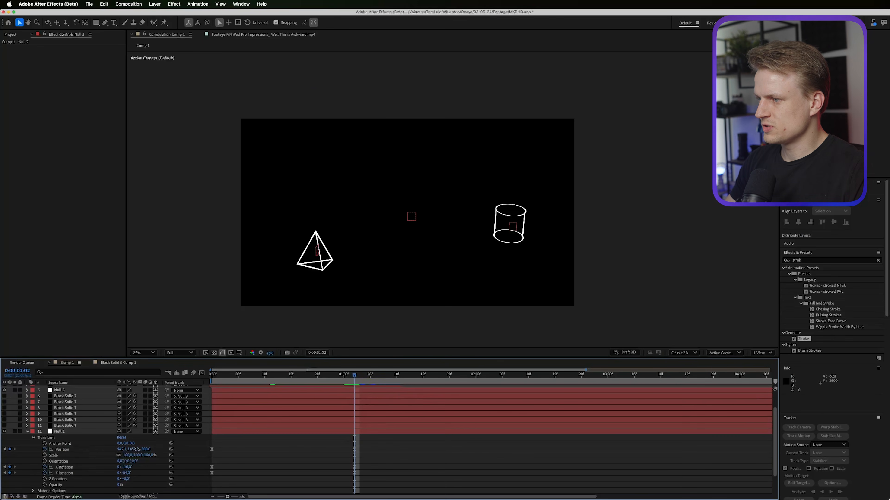
# Raise the pyramid's end position and shape Null 2's speed curve to start fast and slow down gradually
pyautogui.moveTo(103, 455); pyautogui.dragTo(110, 455)
pyautogui.click(421, 447)
pyautogui.moveTo(367, 447); pyautogui.dragTo(271, 471)
pyautogui.click(204, 372)
pyautogui.press('space')
pyautogui.press('space')
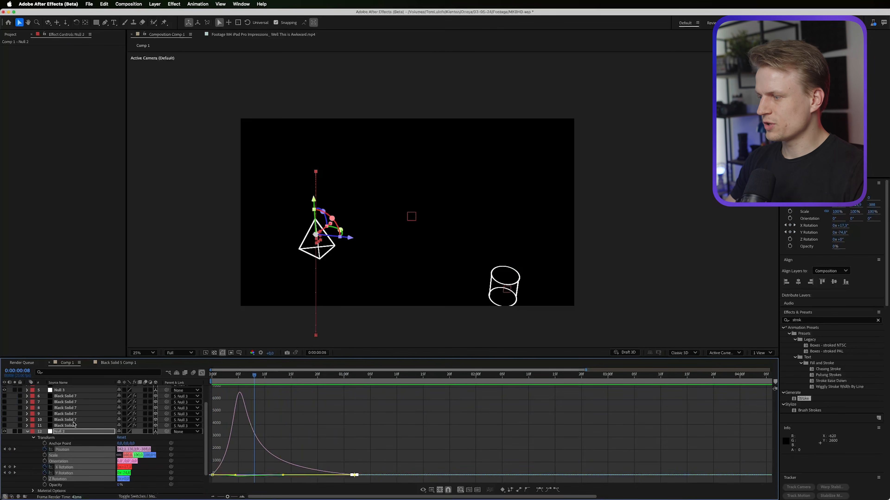
# Show the cube, move it with Null 3 to the upper right of the composition, and reduce Null 3's X Rotation slightly
pyautogui.click(70, 420)
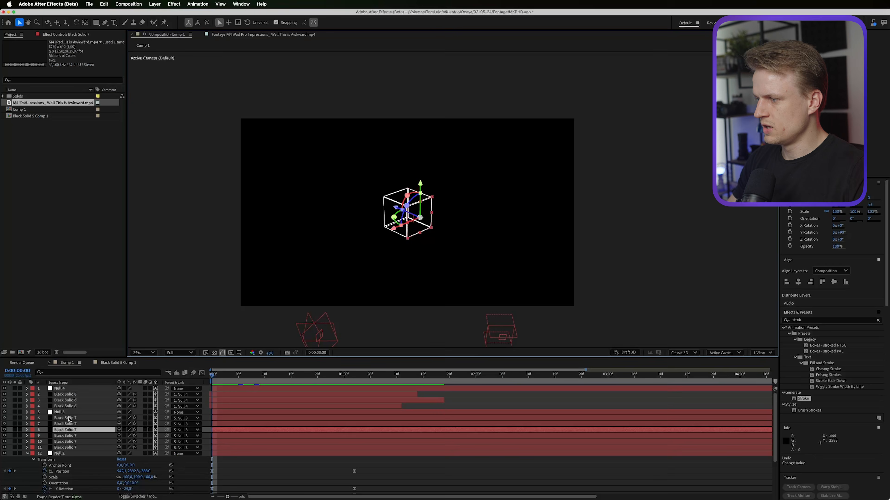
pyautogui.click(67, 413)
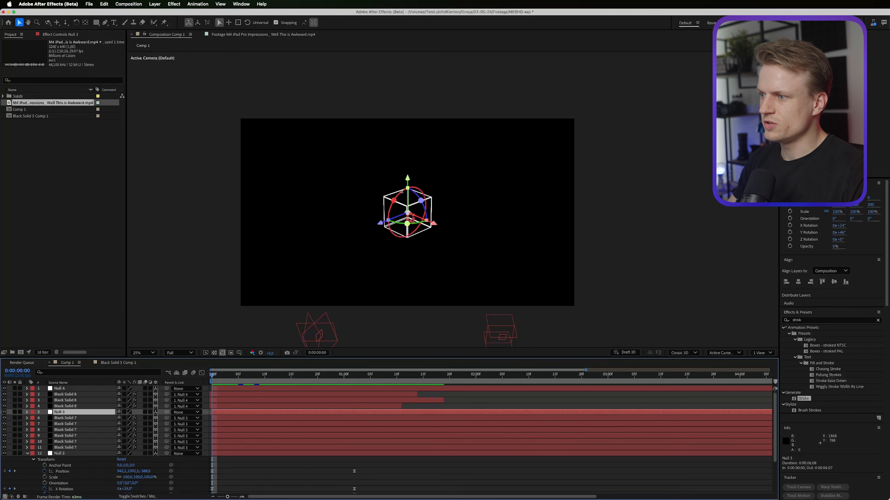
pyautogui.moveTo(380, 222); pyautogui.dragTo(505, 200)
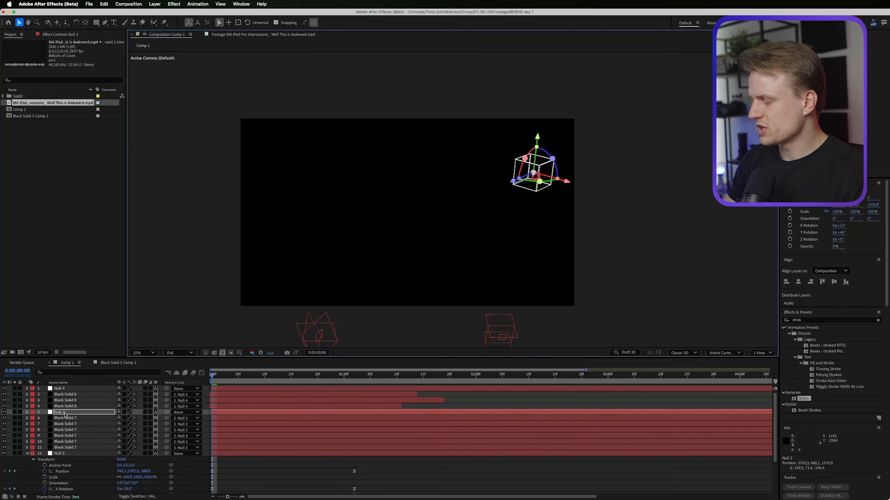
pyautogui.press('r')
pyautogui.moveTo(128, 436); pyautogui.dragTo(143, 436)
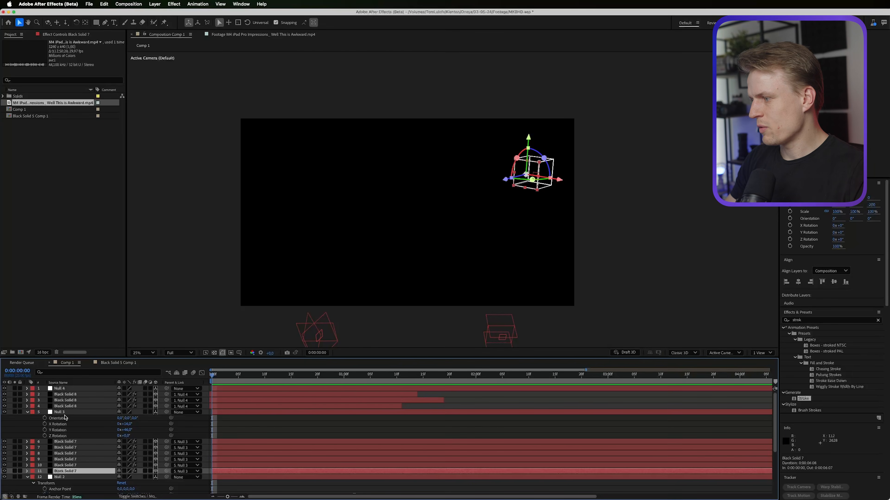
pyautogui.keyDown('shift'); pyautogui.click(66, 413); pyautogui.keyUp('shift')
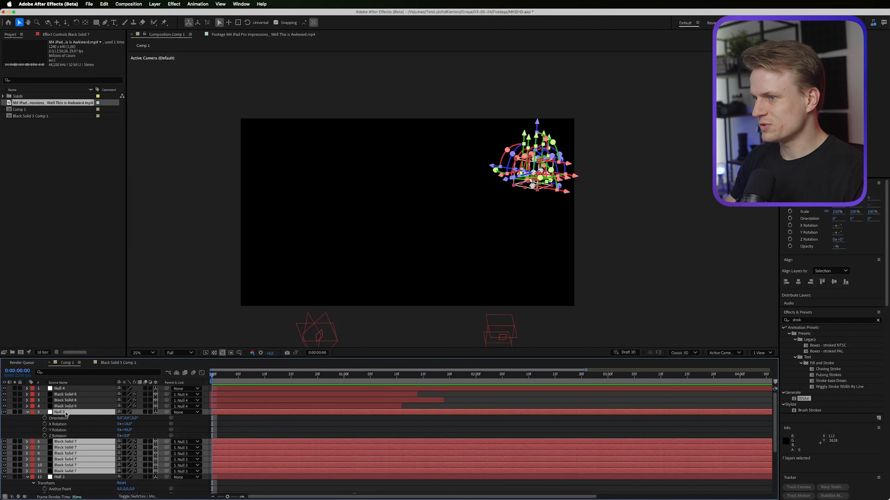
pyautogui.press('super+d')
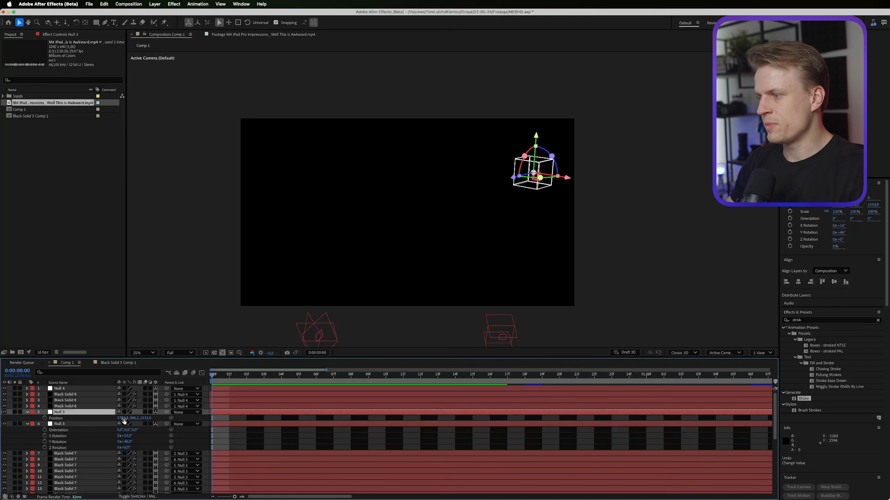
pyautogui.moveTo(123, 420); pyautogui.dragTo(37, 440)
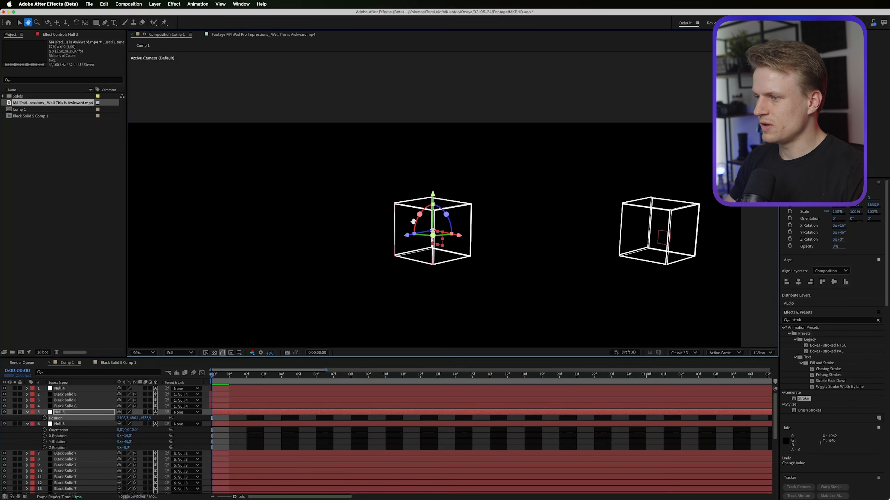
pyautogui.moveTo(379, 199); pyautogui.dragTo(375, 179)
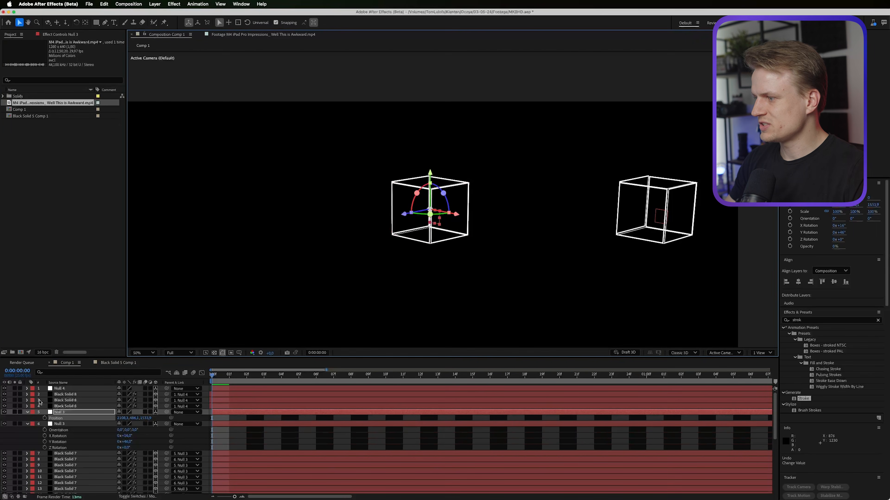
pyautogui.click(64, 455)
pyautogui.press('super+z')
pyautogui.press('super+z')
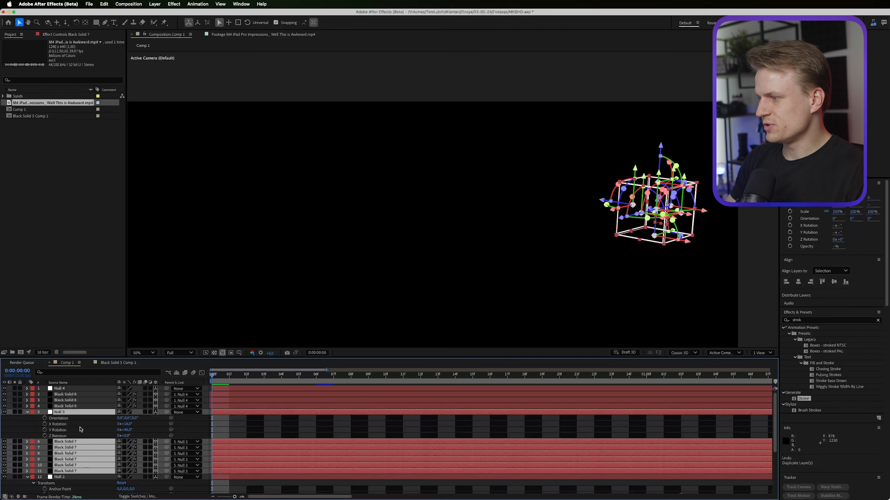
# Duplicate Null 3 with its six Black Solid 7 layers and move the copied cube left to an X position of about 2045
pyautogui.press('super+d')
pyautogui.moveTo(68, 413); pyautogui.dragTo(69, 410)
pyautogui.click(65, 400)
pyautogui.click(64, 413)
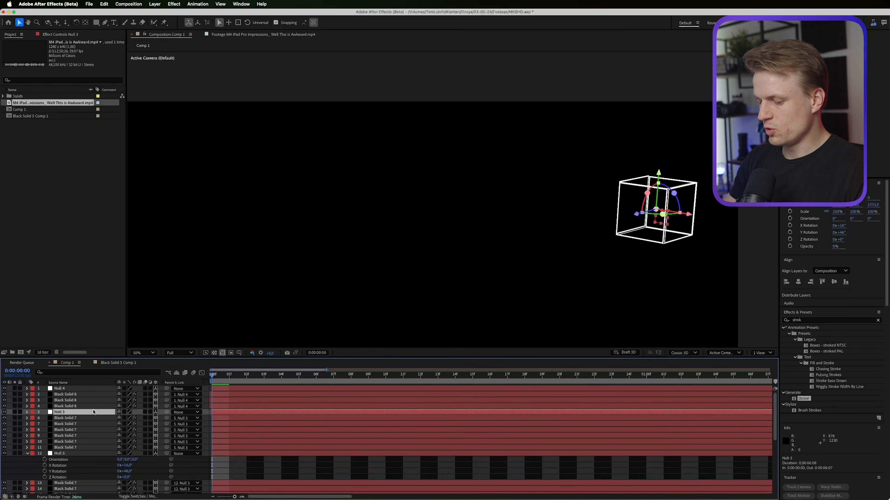
pyautogui.press('p')
pyautogui.moveTo(46, 419); pyautogui.dragTo(35, 421)
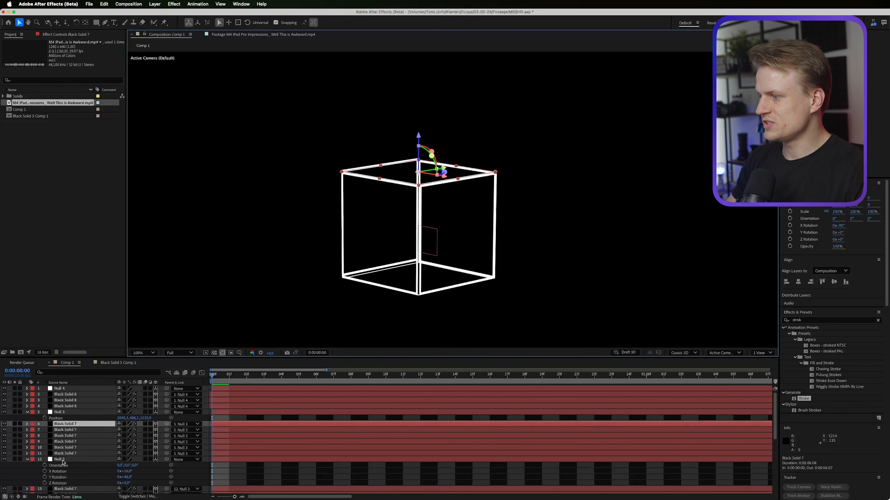
# Turn the copied cube's front-left face, the lowest of its Black Solid 7 layers, into a new yellow solid
pyautogui.click(63, 453)
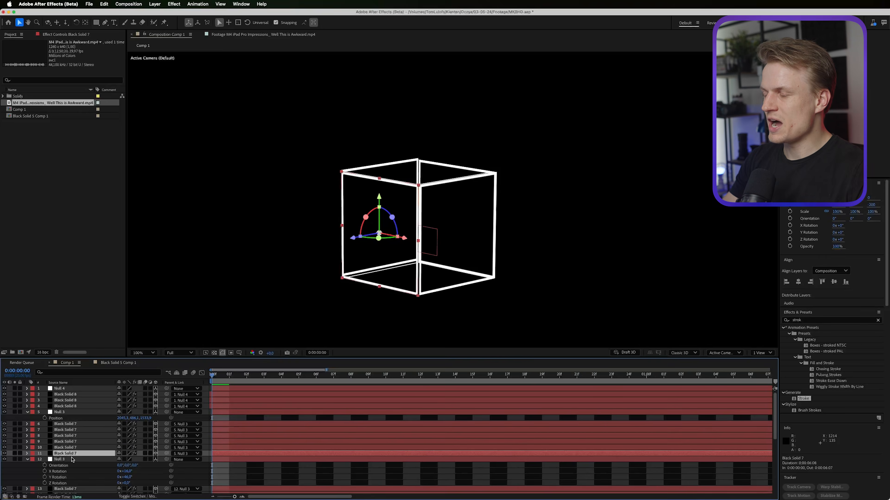
pyautogui.press('super+shift+y')
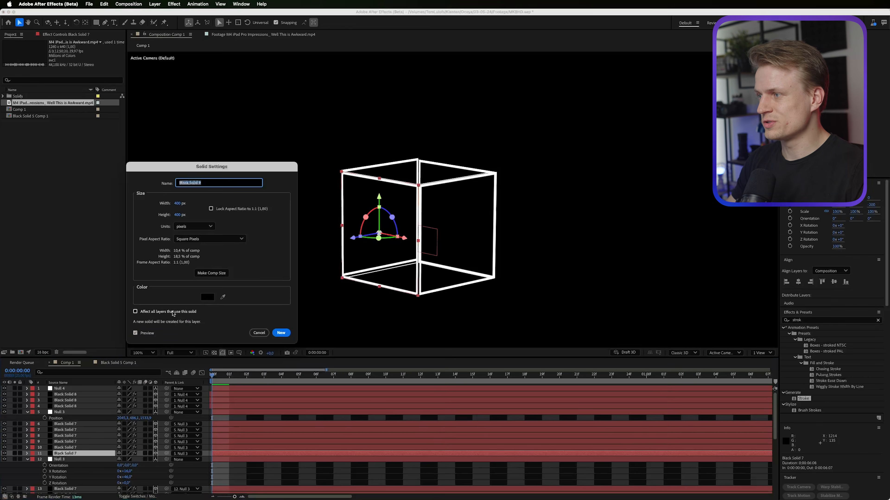
pyautogui.click(205, 298)
pyautogui.click(467, 351)
pyautogui.click(485, 399)
pyautogui.moveTo(484, 403); pyautogui.dragTo(485, 415)
pyautogui.click(534, 342)
pyautogui.click(280, 332)
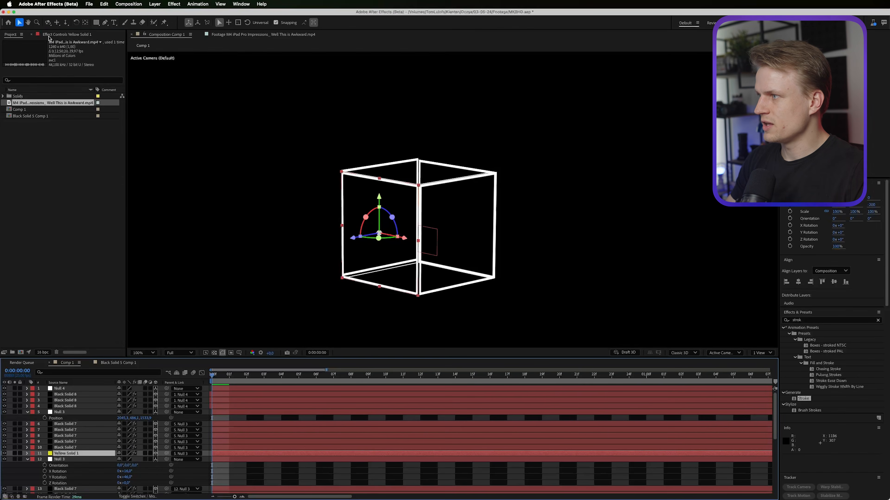
# Disable the Stroke effect on Yellow Solid 1 and add a Glow effect with a radius of about 118
pyautogui.click(49, 37)
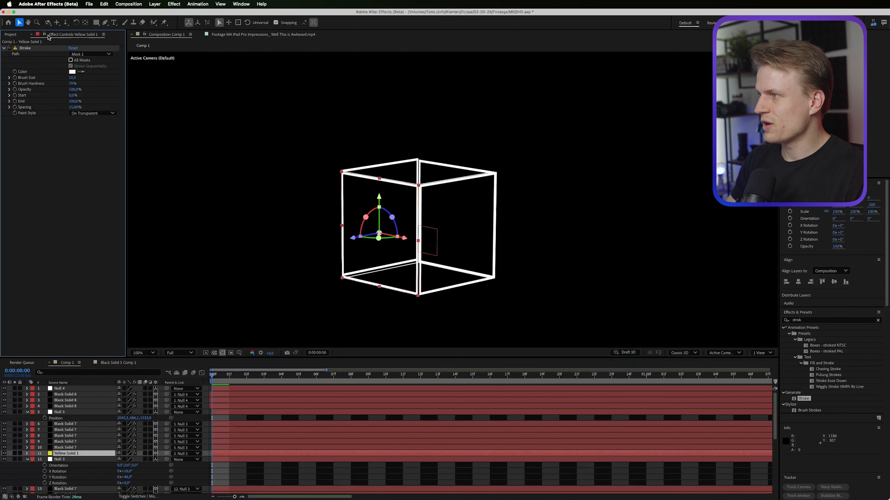
pyautogui.click(9, 48)
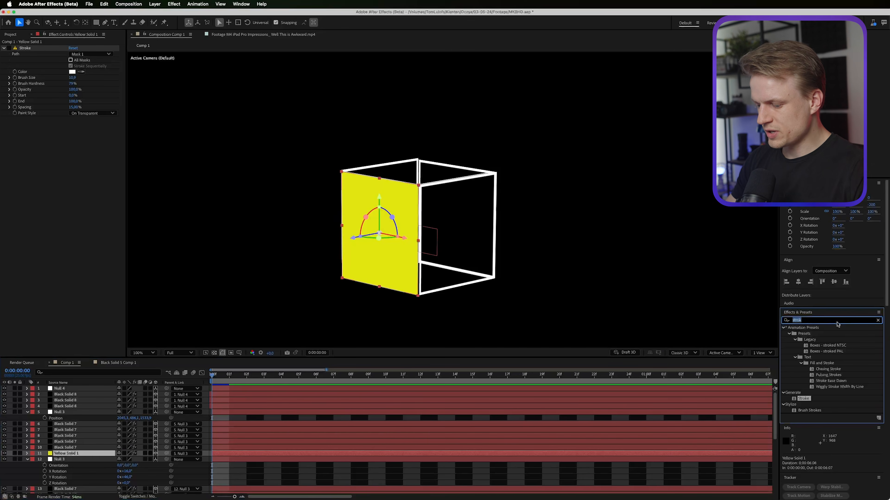
pyautogui.write('glow')
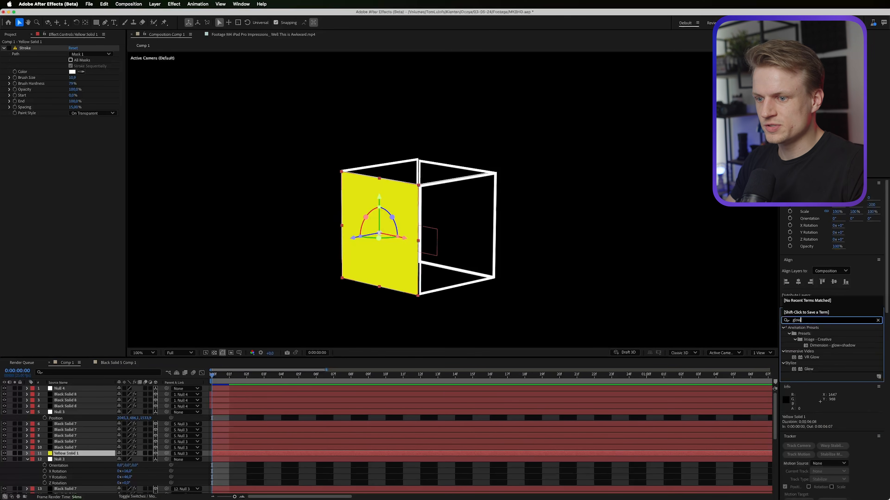
pyautogui.doubleClick(810, 369)
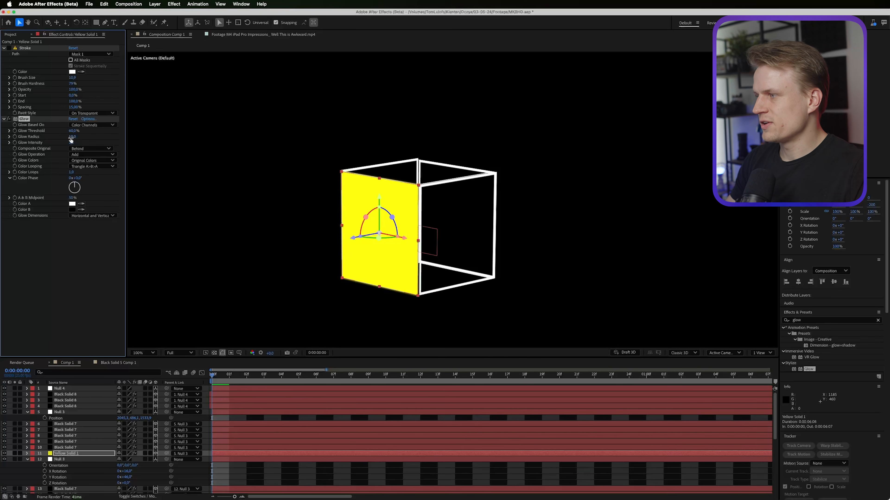
pyautogui.moveTo(71, 140); pyautogui.dragTo(108, 136)
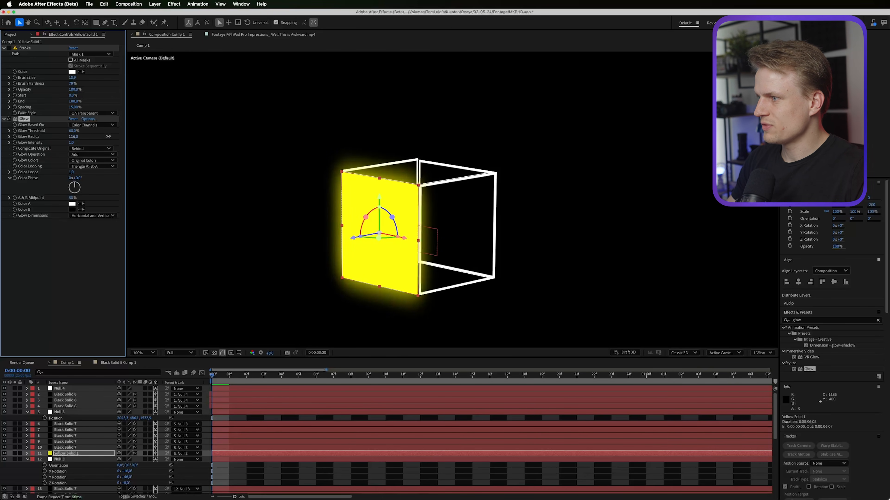
# Add an Inner Shadow layer style to Yellow Solid 1
pyautogui.rightClick(71, 455)
pyautogui.moveTo(100, 379)
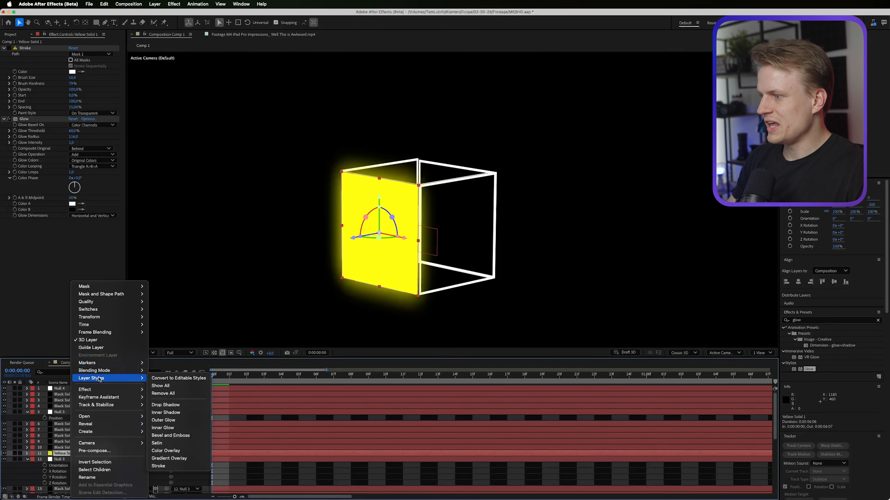
pyautogui.click(166, 413)
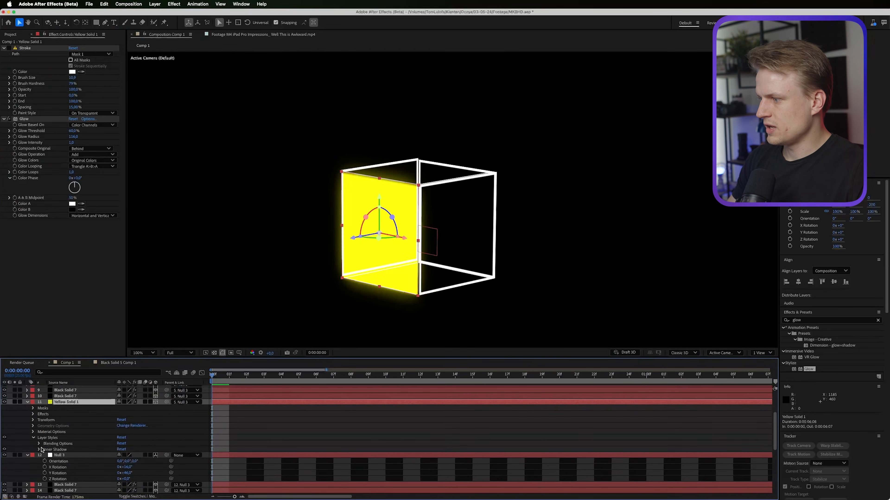
# Set the blend mode of Yellow Solid 1's Inner Shadow to Dissolve
pyautogui.click(39, 449)
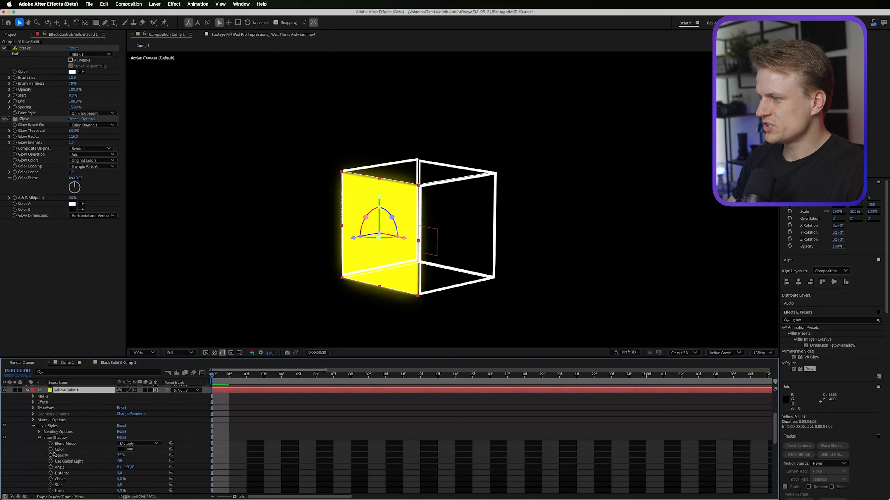
pyautogui.click(145, 444)
pyautogui.click(131, 279)
pyautogui.scroll(2, 382, 247)
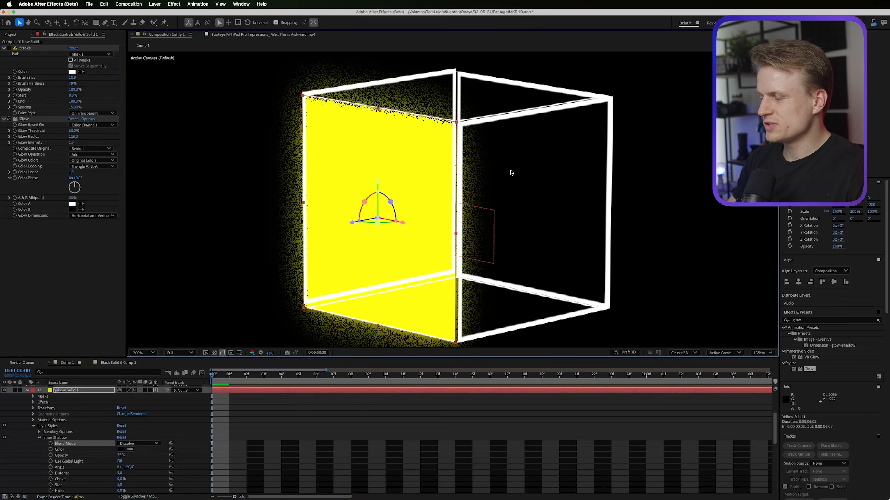
pyautogui.press('space')
pyautogui.moveTo(497, 189); pyautogui.dragTo(529, 145)
pyautogui.moveTo(476, 138); pyautogui.dragTo(451, 173)
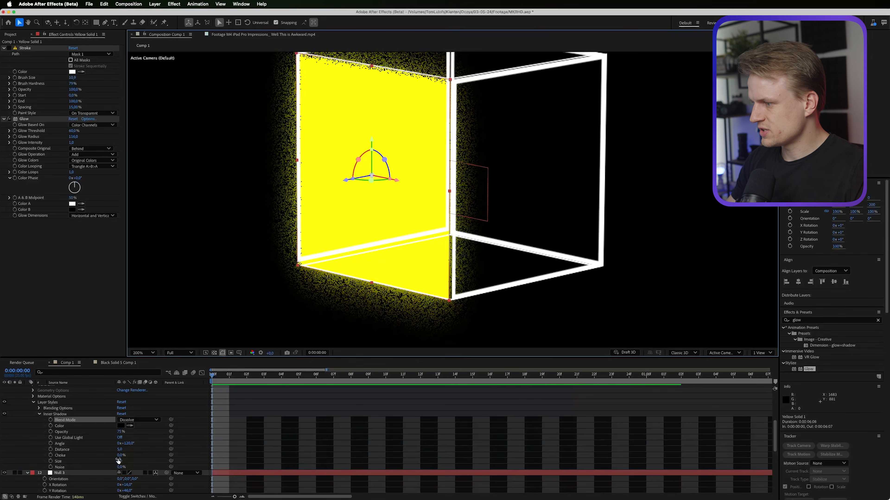
# Reduce the Inner Shadow's opacity to about 36% and set its distance to 0
pyautogui.moveTo(121, 431); pyautogui.dragTo(95, 434)
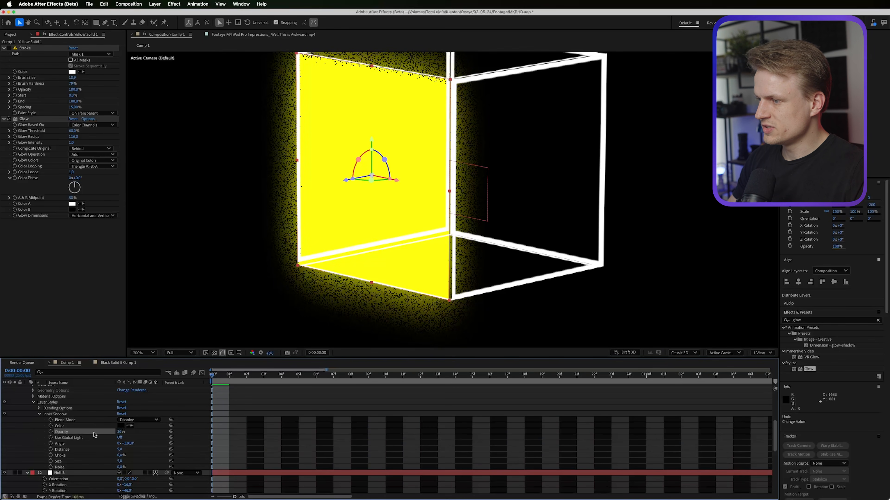
pyautogui.click(120, 450)
pyautogui.write('0')
pyautogui.press('Return')
pyautogui.press(',')
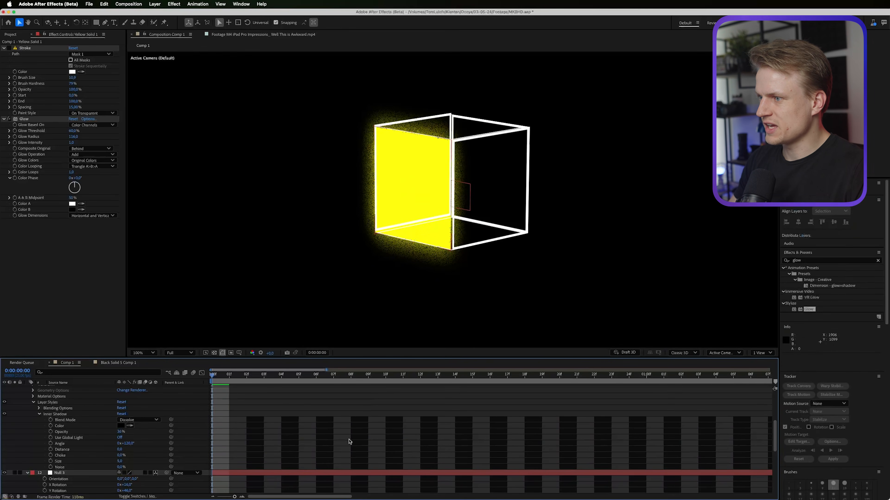
# Copy the Glow effect from Yellow Solid 1
pyautogui.scroll(5, 72, 438)
pyautogui.click(73, 454)
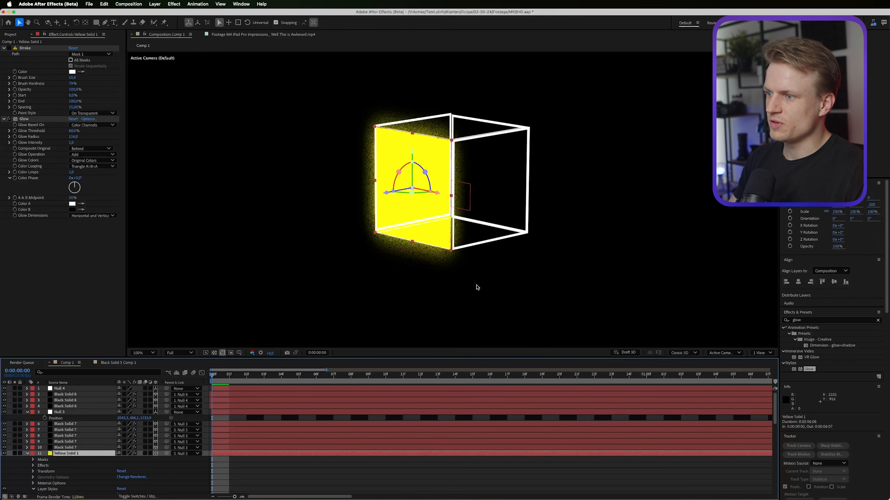
pyautogui.click(24, 119)
pyautogui.press(',')
pyautogui.press(',')
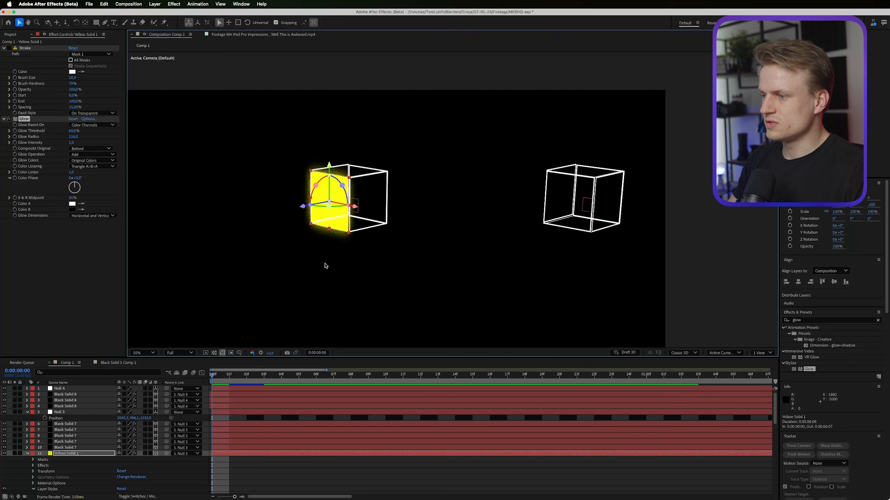
# Paste the copied Glow effect onto the pyramid's three Black Solid 6 layers
pyautogui.moveTo(246, 377); pyautogui.dragTo(456, 377)
pyautogui.press('space')
pyautogui.moveTo(165, 244); pyautogui.dragTo(380, 195)
pyautogui.scroll(2, 489, 179)
pyautogui.scroll(-1, 397, 203)
pyautogui.click(380, 195)
pyautogui.scroll(-10, 54, 423)
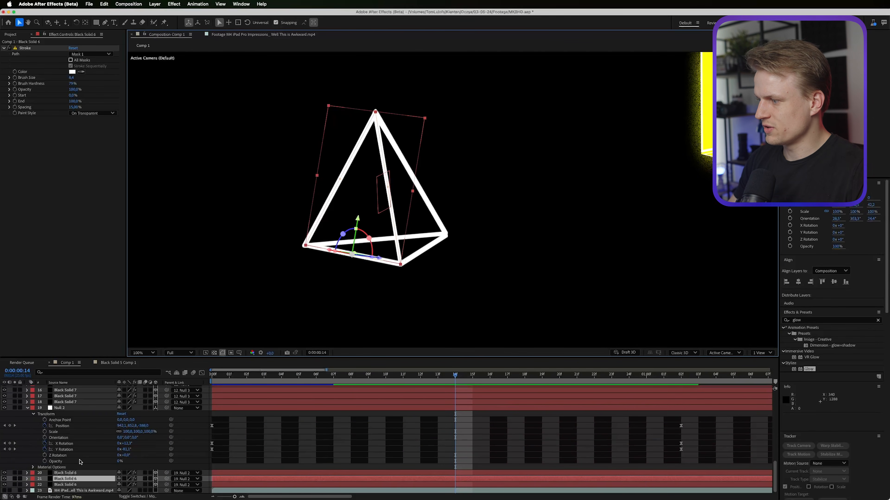
pyautogui.click(67, 473)
pyautogui.keyDown('shift'); pyautogui.click(68, 485); pyautogui.keyUp('shift')
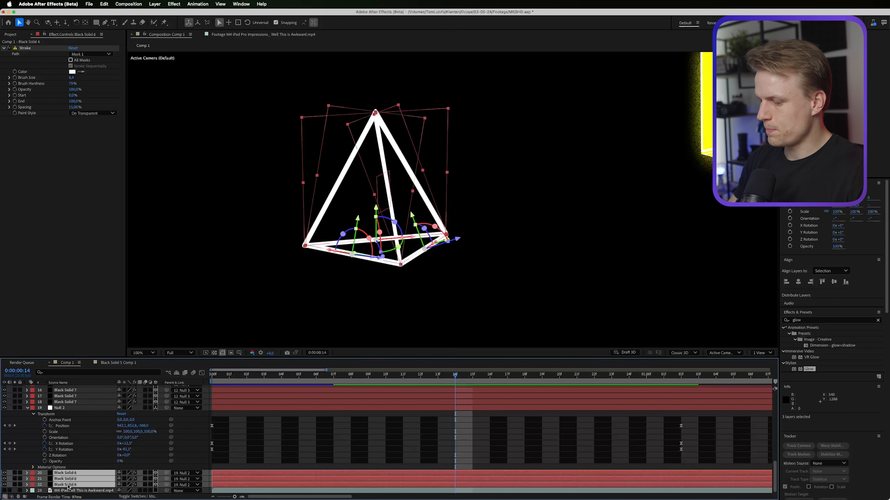
pyautogui.press('super+v')
pyautogui.press('super+shift+a')
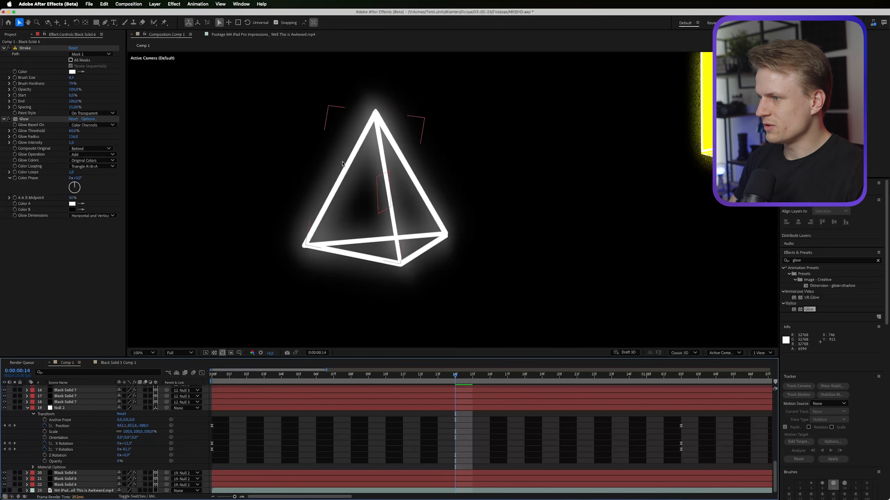
# Copy the layer styles from Yellow Solid 1 onto the pyramid's three Black Solid 6 layers
pyautogui.click(66, 473)
pyautogui.keyDown('shift'); pyautogui.click(67, 489); pyautogui.keyUp('shift')
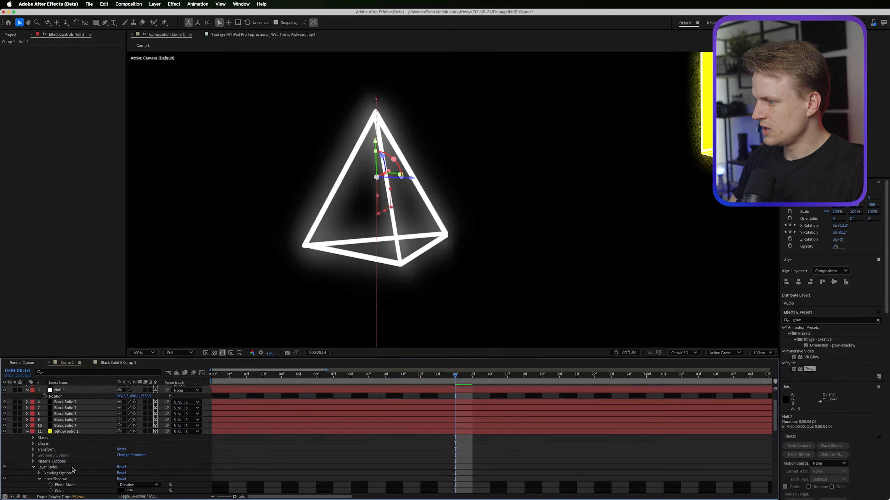
pyautogui.scroll(-1, 73, 470)
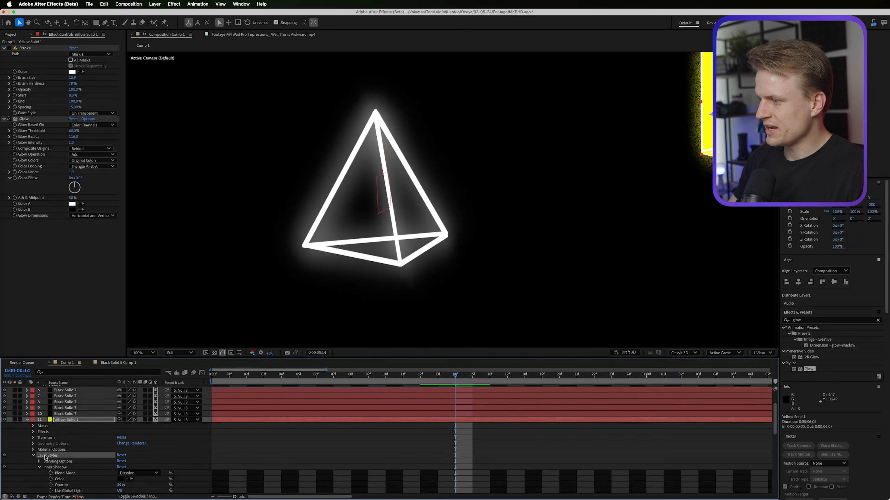
pyautogui.scroll(-3, 137, 425)
pyautogui.scroll(1, 407, 157)
pyautogui.press('space')
pyautogui.moveTo(402, 160); pyautogui.dragTo(537, 132)
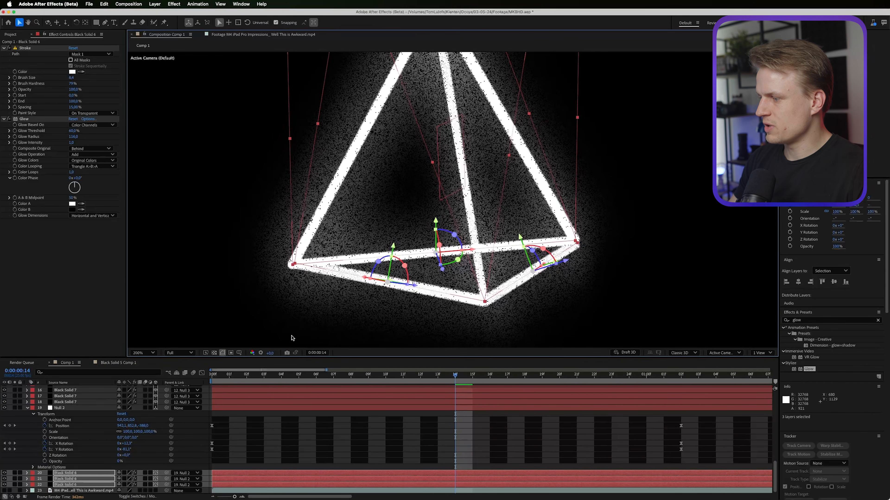
pyautogui.click(26, 474)
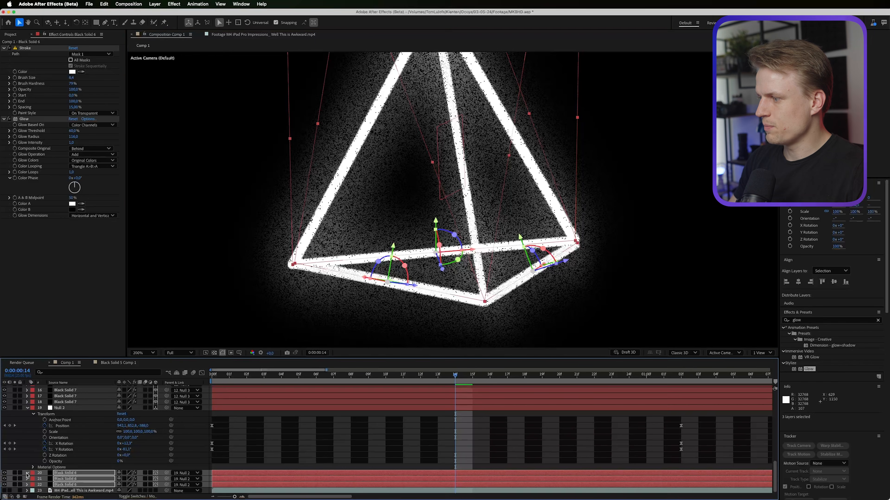
pyautogui.scroll(-8, 60, 476)
# Place the M4 iPad footage layer on top of the stack and go to its isometric red cube shot at 0:00:01:11
pyautogui.click(411, 421)
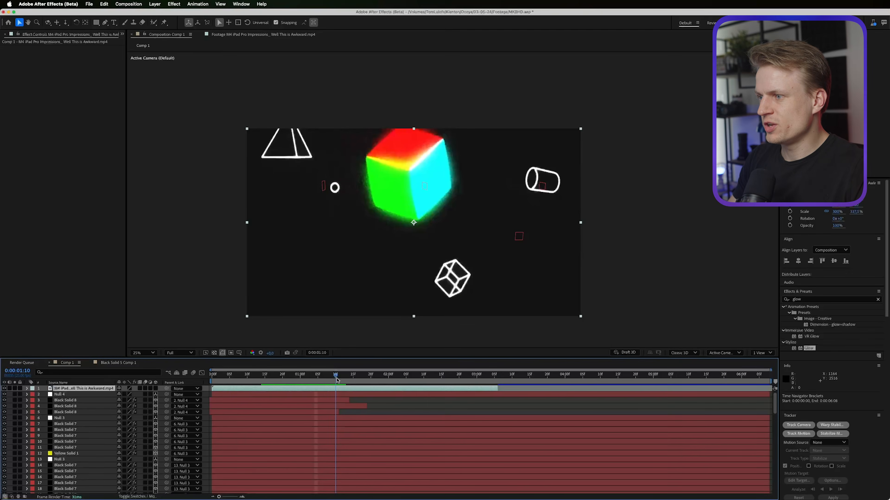
pyautogui.click(339, 379)
pyautogui.press('super+Left')
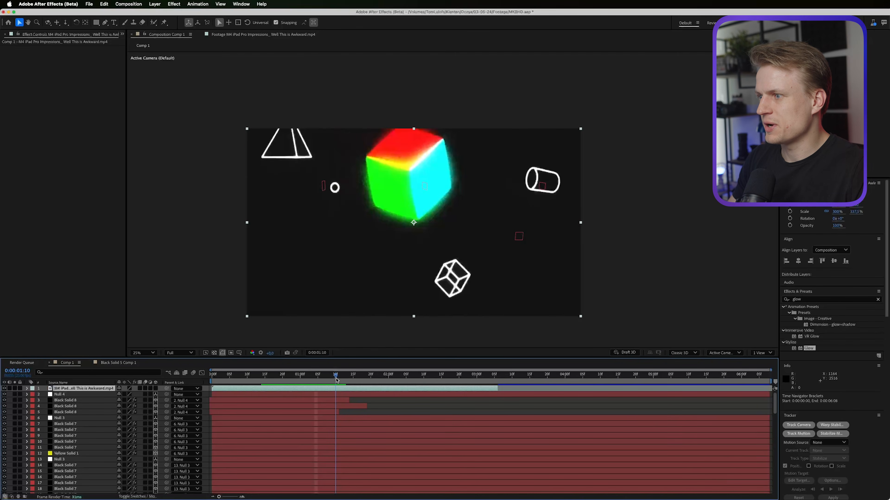
pyautogui.press('super+Right')
pyautogui.moveTo(339, 378); pyautogui.dragTo(339, 381)
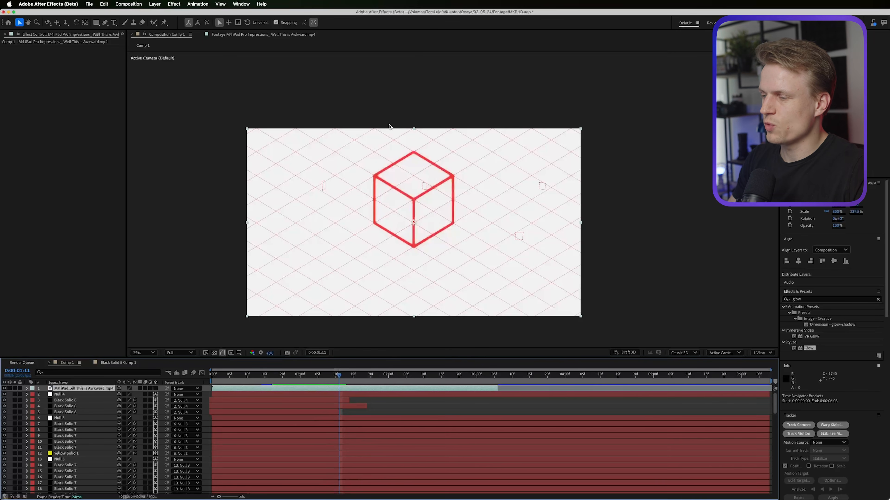
pyautogui.moveTo(339, 376); pyautogui.dragTo(304, 390)
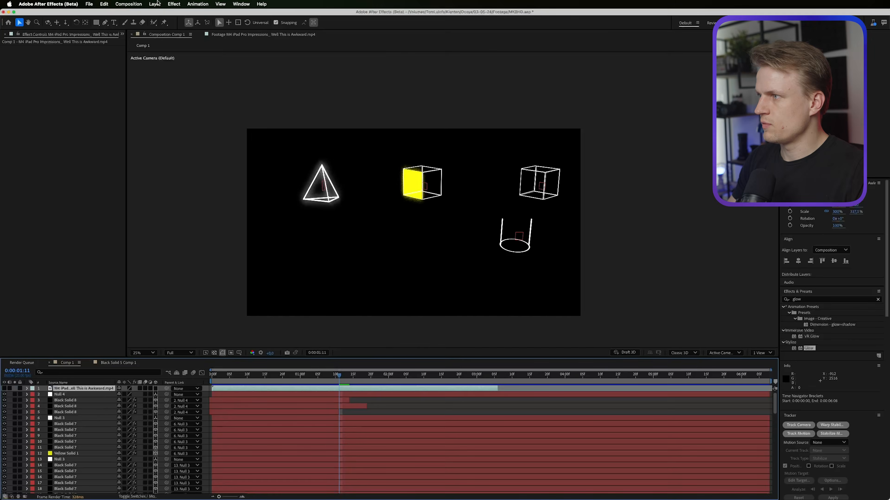
# Create a comp-sized 3840 x 2160 px solid in a pale off-white of about E1E1DA
pyautogui.click(154, 4)
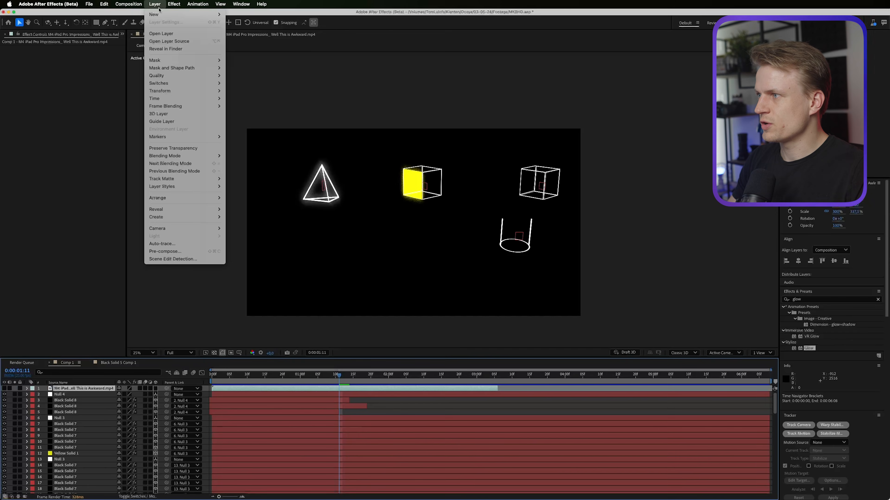
pyautogui.moveTo(186, 14)
pyautogui.click(248, 22)
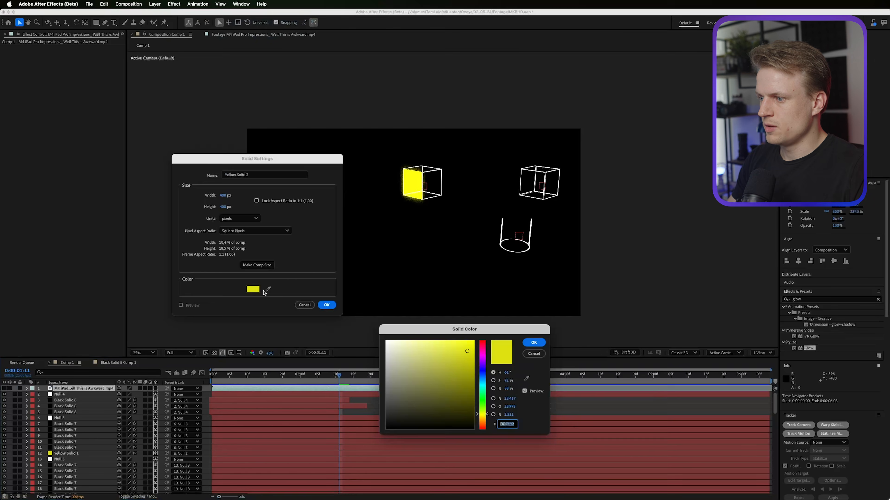
pyautogui.click(392, 350)
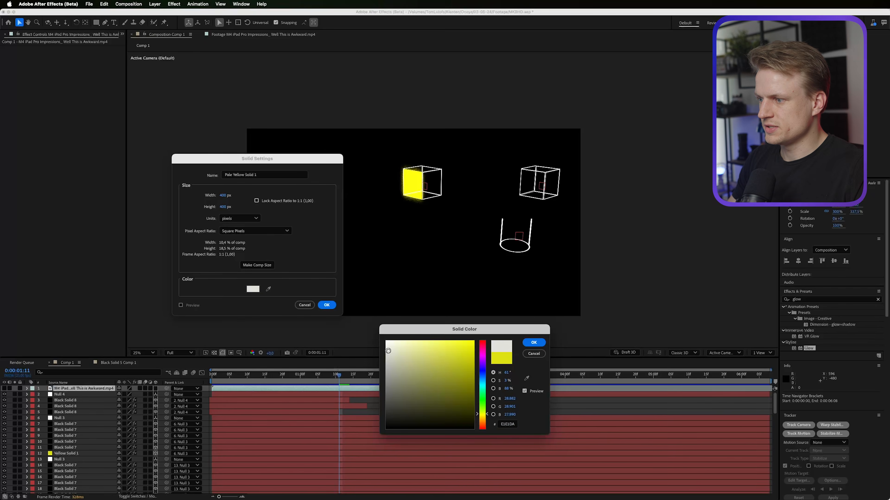
pyautogui.press('Return')
pyautogui.click(257, 265)
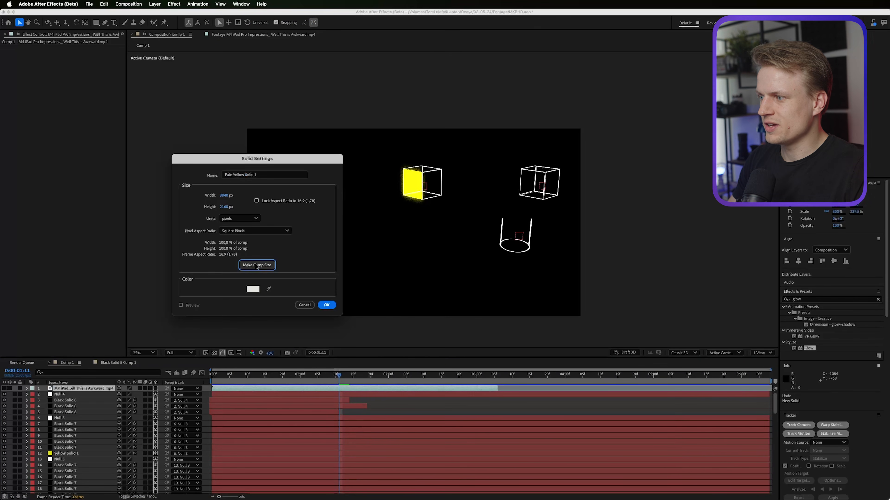
pyautogui.click(327, 305)
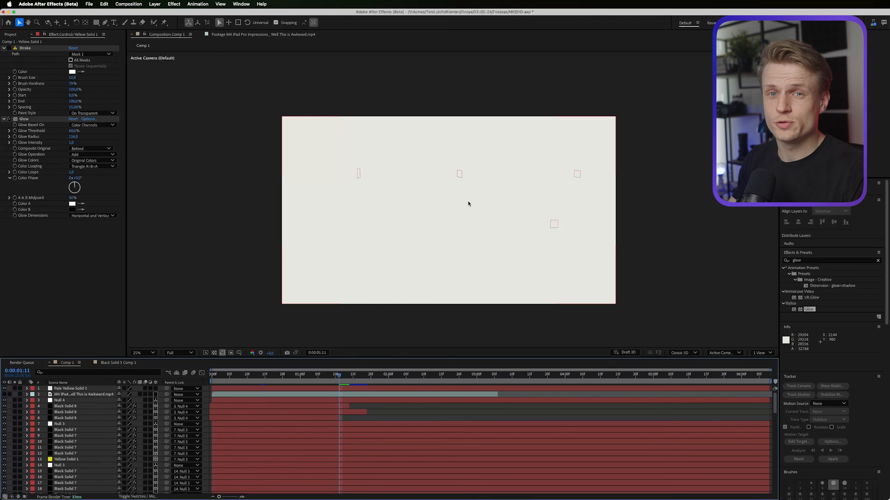
# Set the shape fill to None and the stroke color to black
pyautogui.click(104, 22)
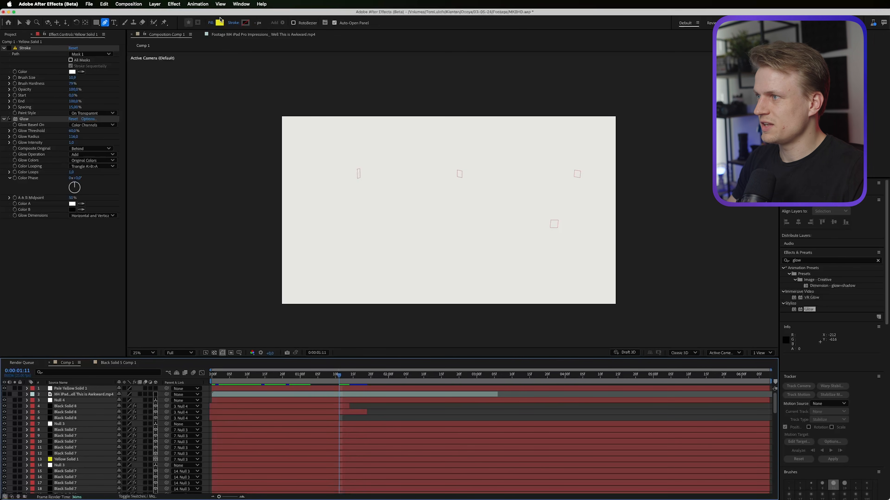
pyautogui.click(212, 23)
pyautogui.click(521, 210)
pyautogui.click(588, 246)
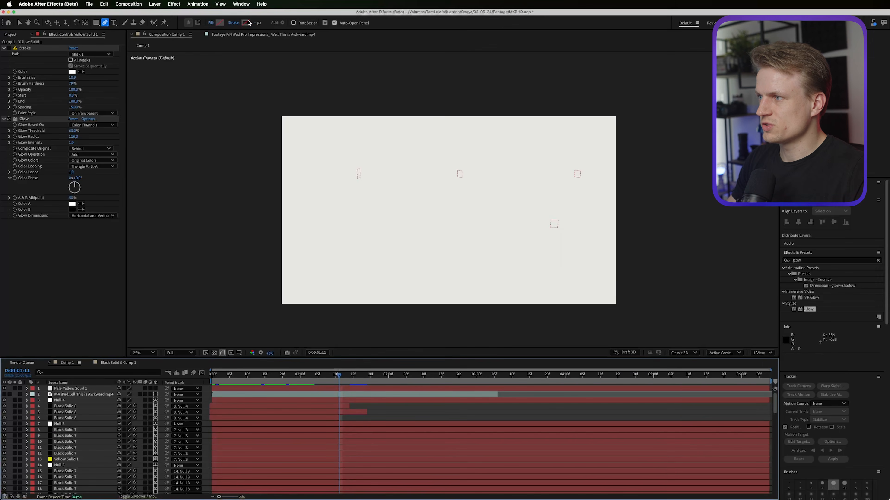
pyautogui.click(245, 23)
pyautogui.moveTo(388, 425); pyautogui.dragTo(374, 423)
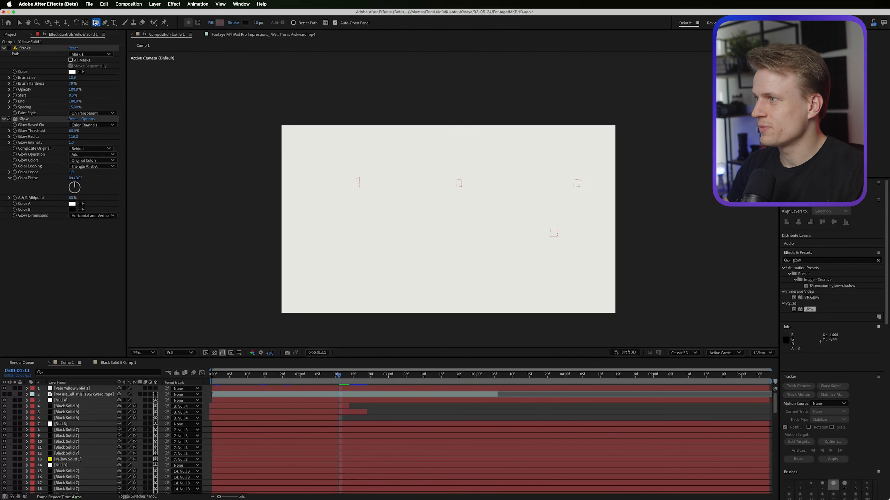
# Draw a four-point polygon with an outer radius of about 322 and flatten it into a diamond at about 49.6% vertical scale
pyautogui.click(97, 22)
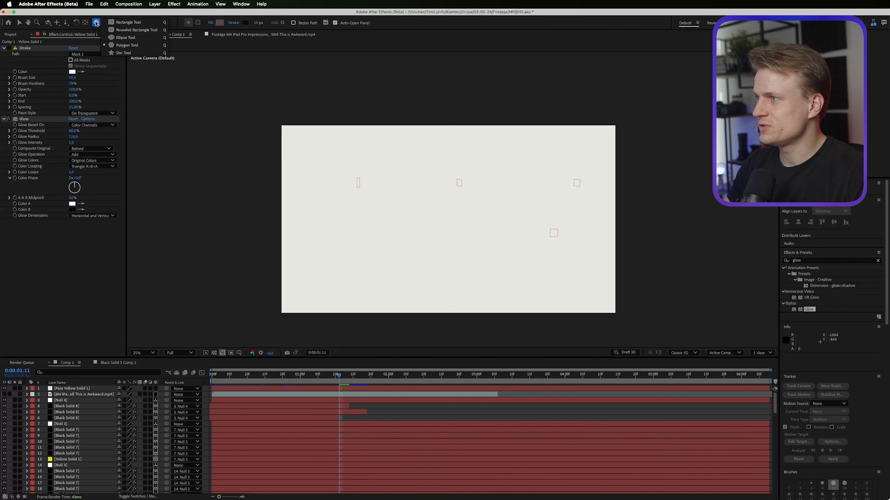
pyautogui.click(128, 45)
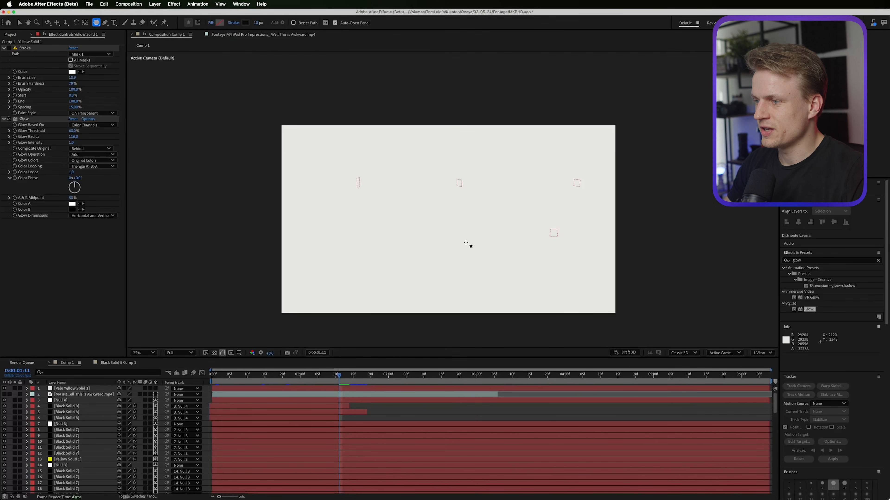
pyautogui.moveTo(415, 174); pyautogui.dragTo(421, 201)
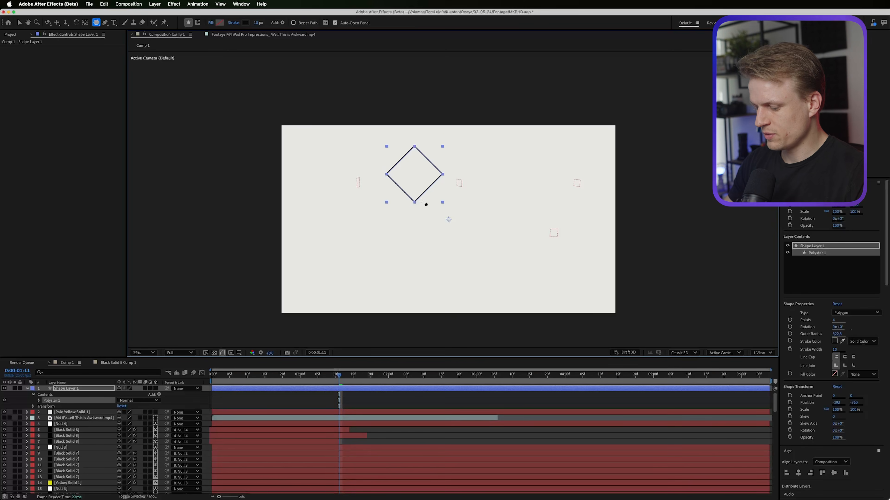
pyautogui.press('v')
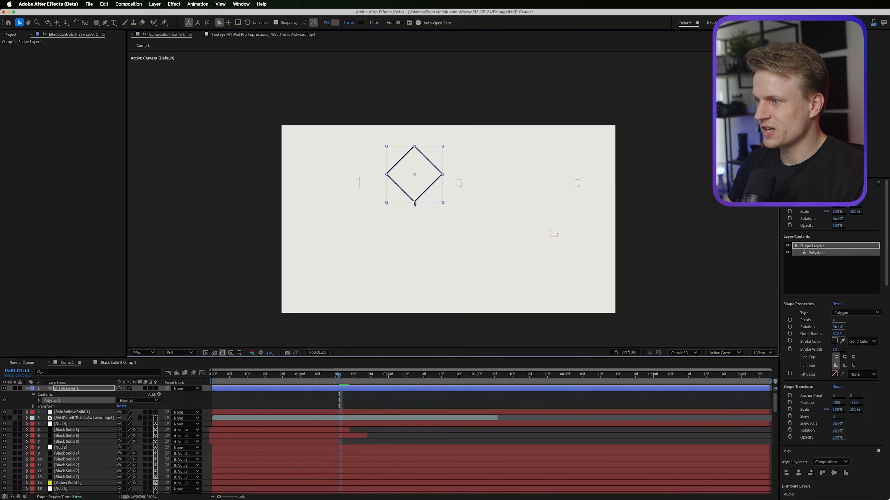
pyautogui.moveTo(414, 203); pyautogui.dragTo(416, 189)
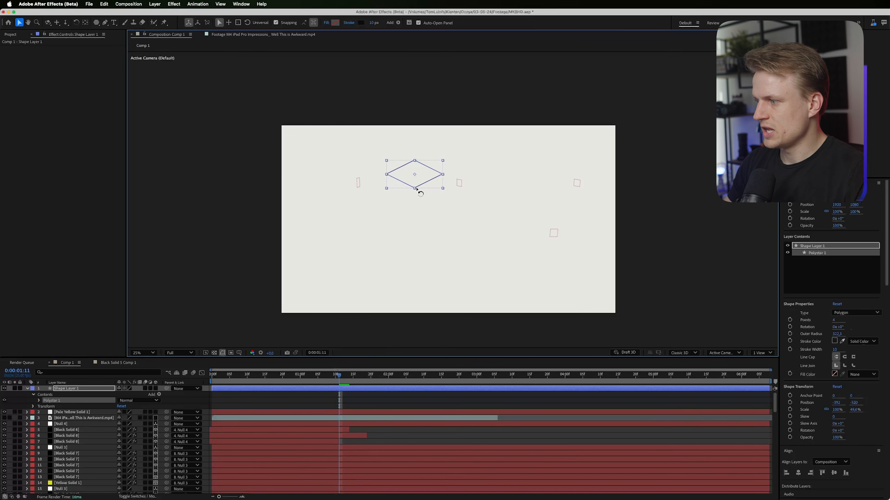
# Add a Repeater to the diamond's Polystar 1 and space the copies side by side with an X position of about 639
pyautogui.click(159, 395)
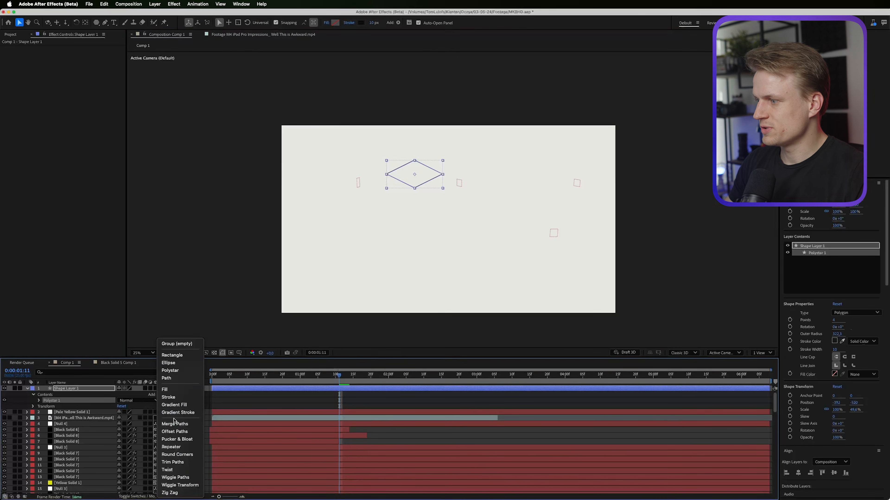
pyautogui.click(171, 447)
pyautogui.click(47, 425)
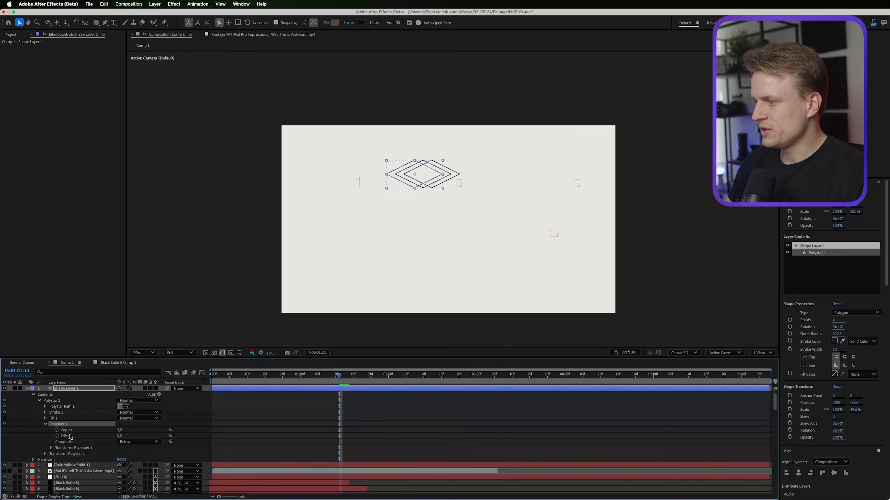
pyautogui.click(52, 448)
pyautogui.moveTo(122, 460); pyautogui.dragTo(300, 449)
# Set the Repeater's offset to -6
pyautogui.click(120, 436)
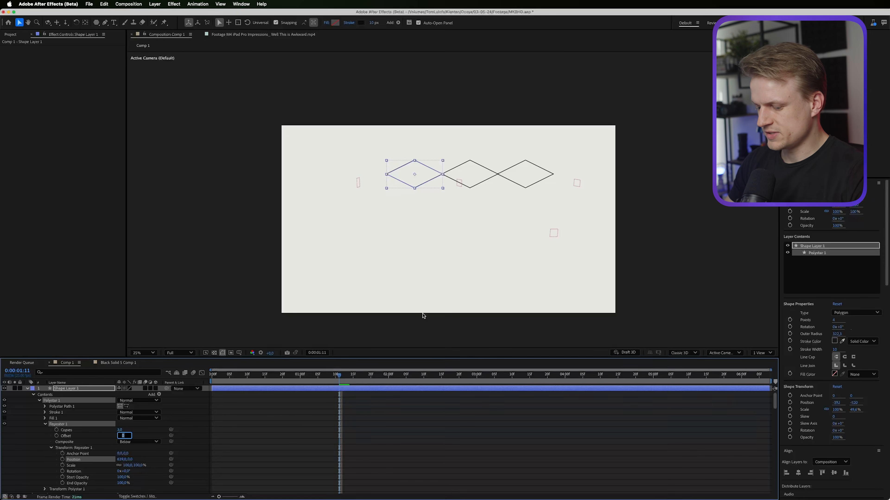
pyautogui.write('-6')
pyautogui.press('Return')
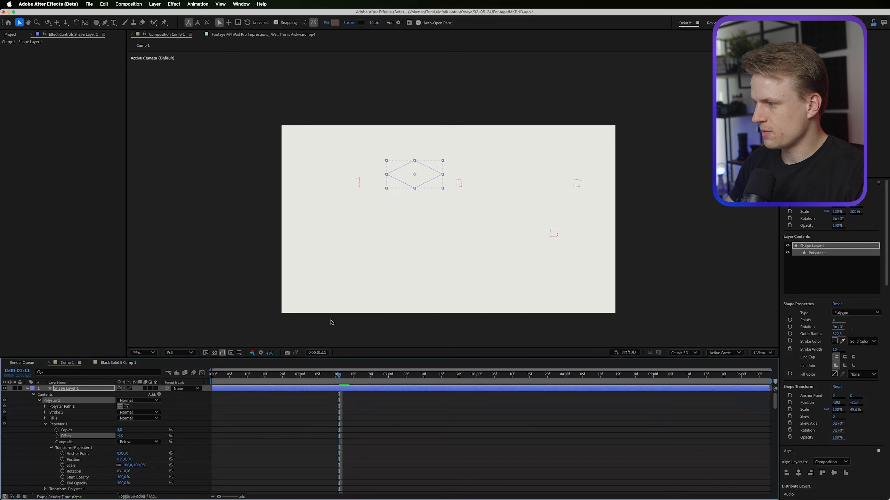
# Set the number of copies in the diamond's Repeater 1 to 20 so the row spans the composition's width
pyautogui.click(119, 430)
pyautogui.write('20')
pyautogui.press('Return')
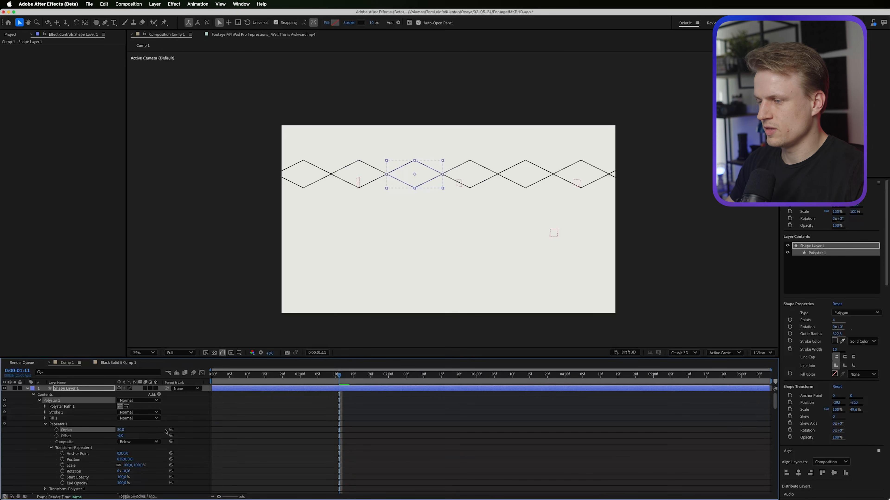
# Add a second Repeater to the diamond and stack its rows directly below each other, with an X position of 0
pyautogui.click(159, 395)
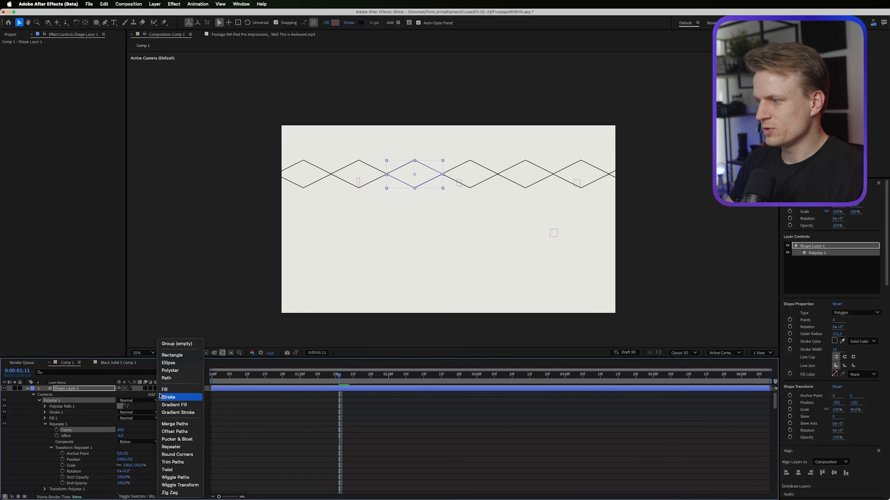
pyautogui.click(171, 447)
pyautogui.click(44, 466)
pyautogui.scroll(-3, 46, 468)
pyautogui.click(52, 454)
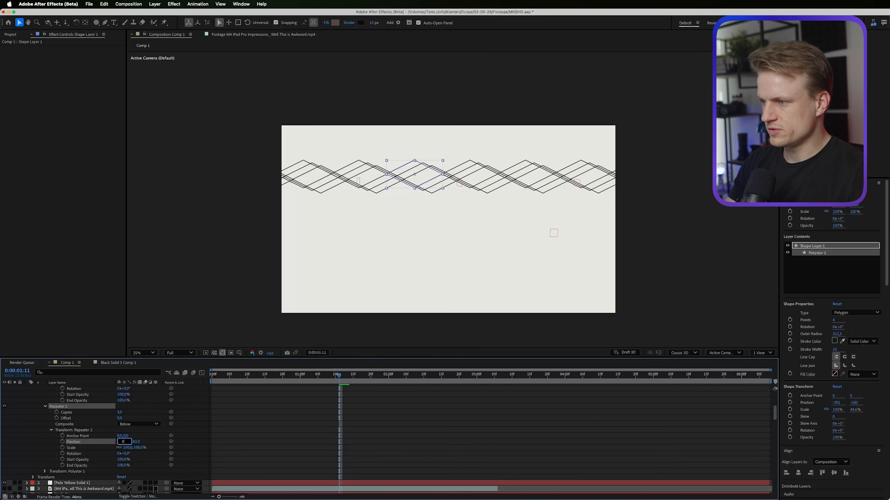
pyautogui.press('Return')
pyautogui.moveTo(127, 443); pyautogui.dragTo(361, 412)
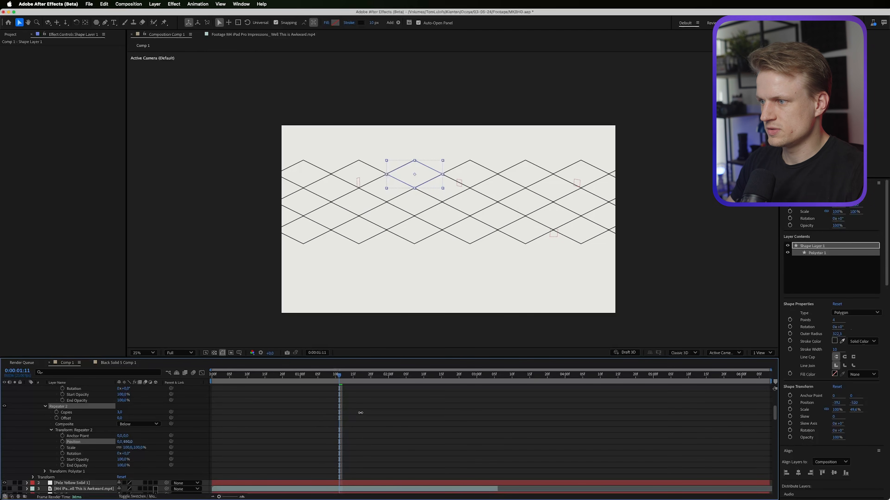
# Set Repeater 2 to an offset of -4 and 10 copies to fill the composition with the diamond grid
pyautogui.click(123, 418)
pyautogui.write('-4')
pyautogui.press('Return')
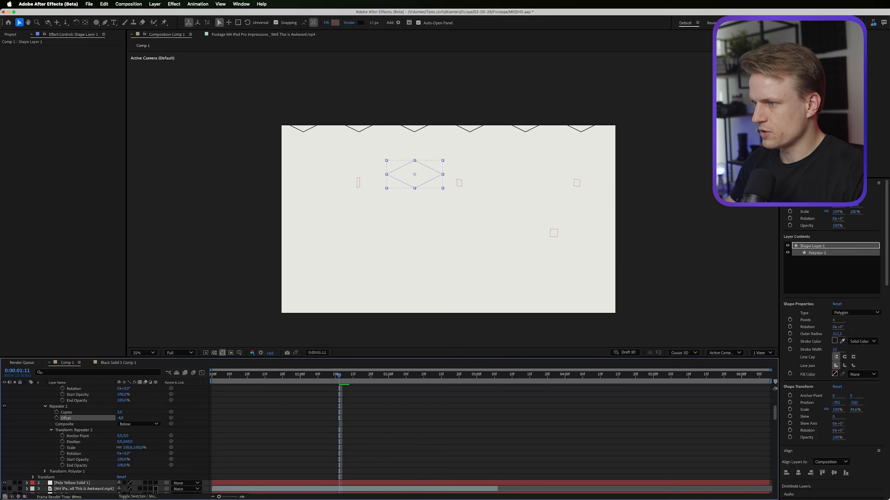
pyautogui.write('1')
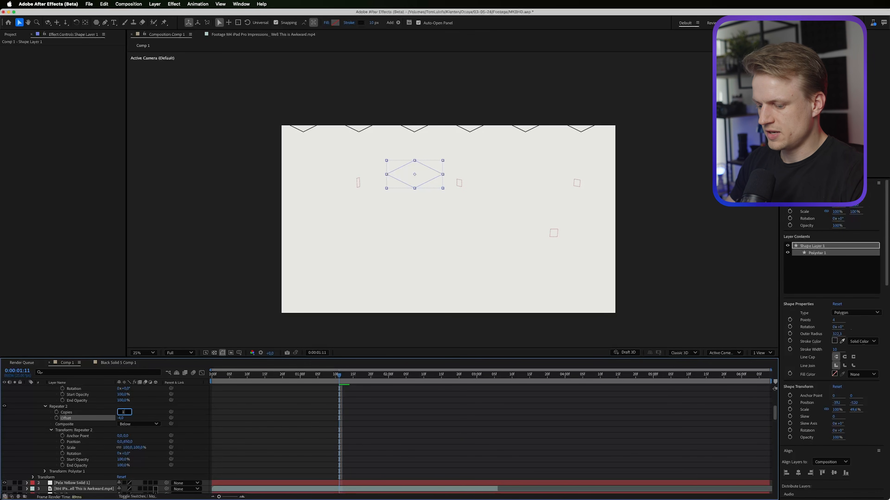
pyautogui.write('0')
pyautogui.press('Return')
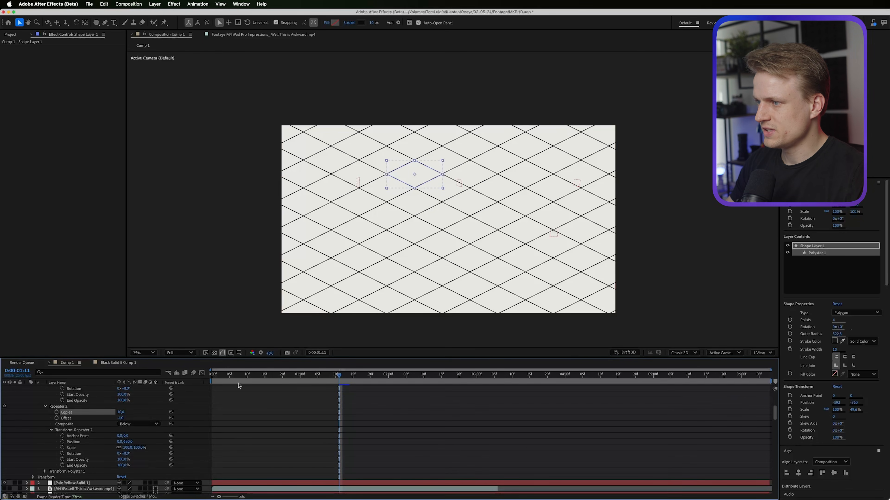
# Lower the opacity of the grid's Shape Layer 1 to about 21%
pyautogui.scroll(5, 238, 385)
pyautogui.click(85, 391)
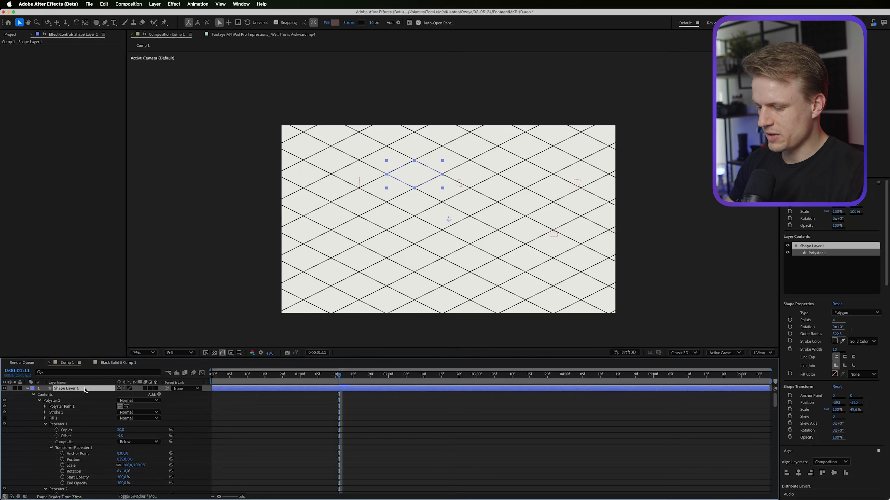
pyautogui.press('t')
pyautogui.moveTo(121, 395); pyautogui.dragTo(70, 400)
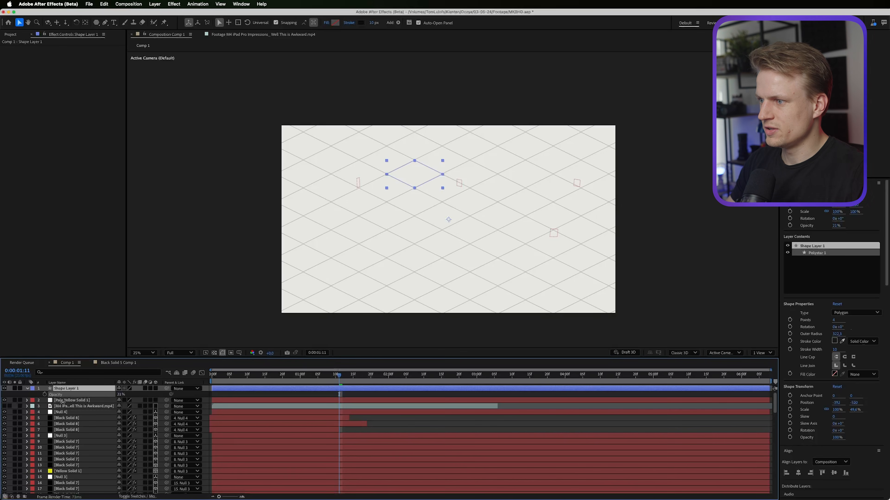
# Draw an open angular path along the isometric grid's intersections with the Pen tool and give it a red stroke
pyautogui.moveTo(412, 173); pyautogui.dragTo(417, 181)
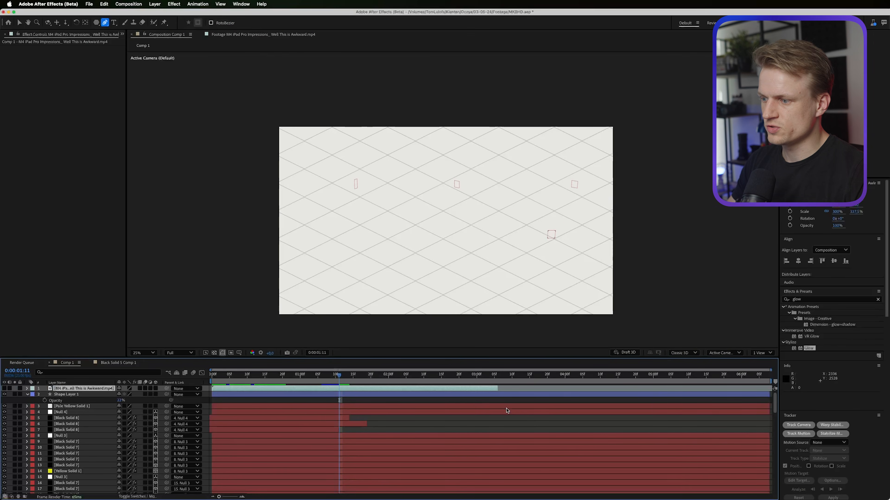
pyautogui.press('h')
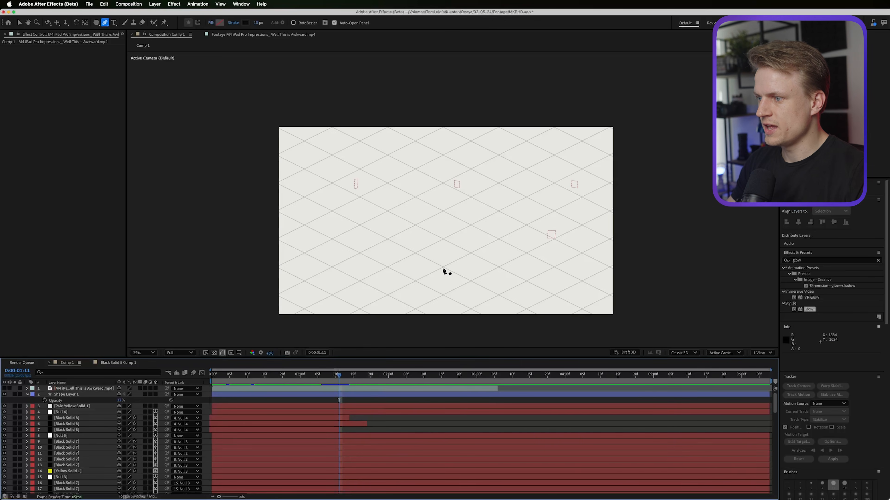
pyautogui.press('.')
pyautogui.press('.')
pyautogui.moveTo(441, 264); pyautogui.dragTo(489, 267)
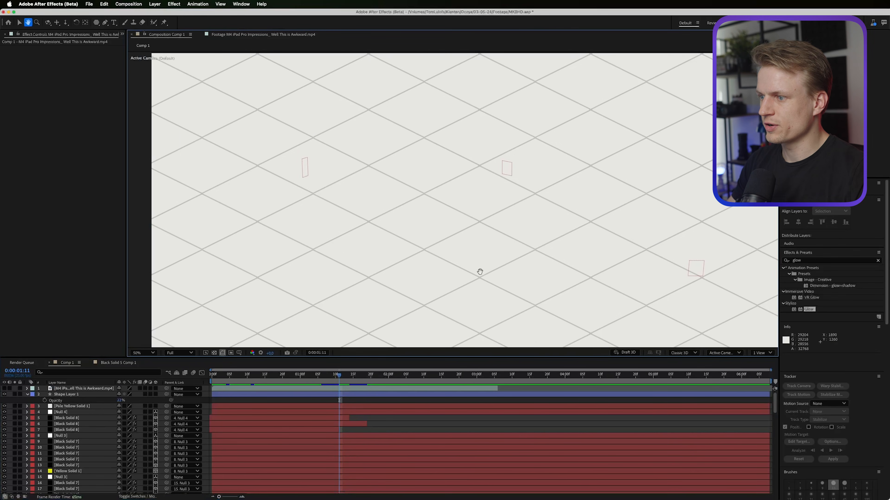
pyautogui.press('g')
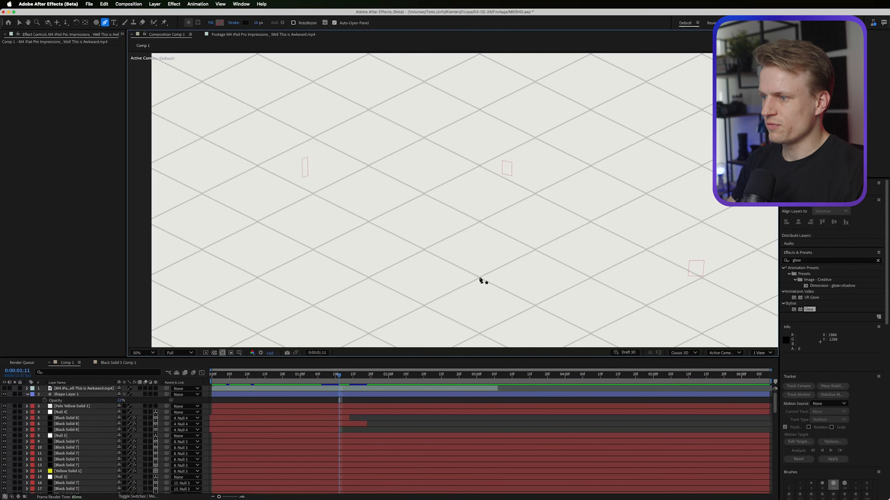
pyautogui.click(479, 277)
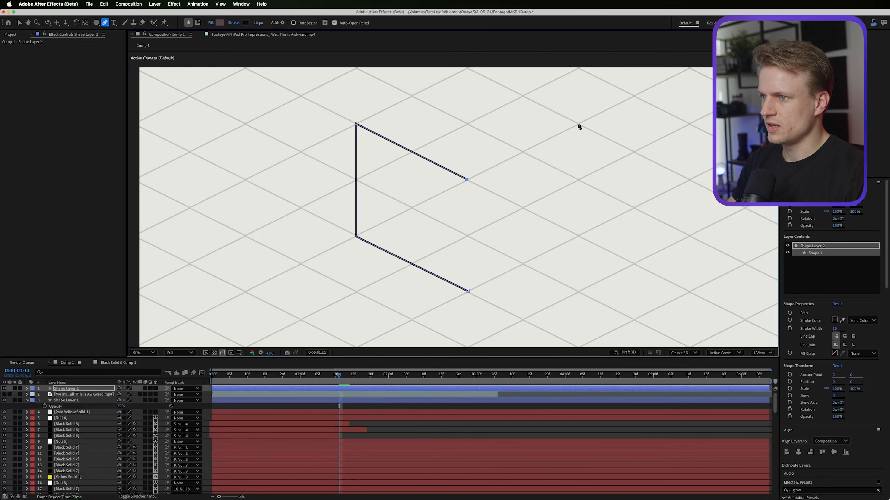
pyautogui.click(466, 67)
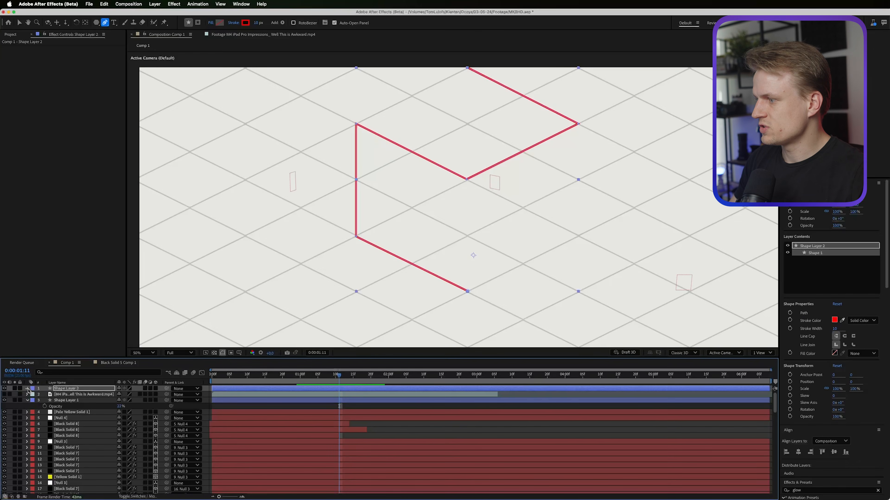
# Add Trim Paths to Shape 1 of the red path's layer, keyframe its End at 0:00:01:11 and adjust the End value
pyautogui.click(28, 389)
pyautogui.click(34, 395)
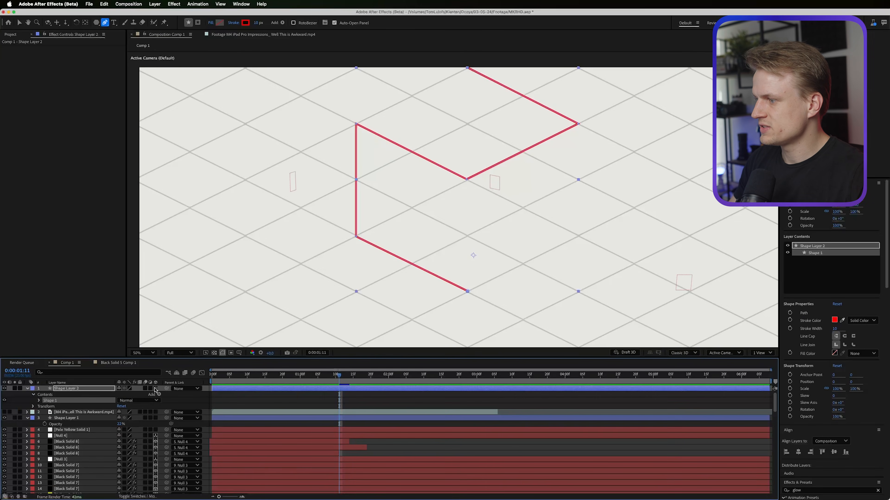
pyautogui.click(159, 395)
pyautogui.click(173, 463)
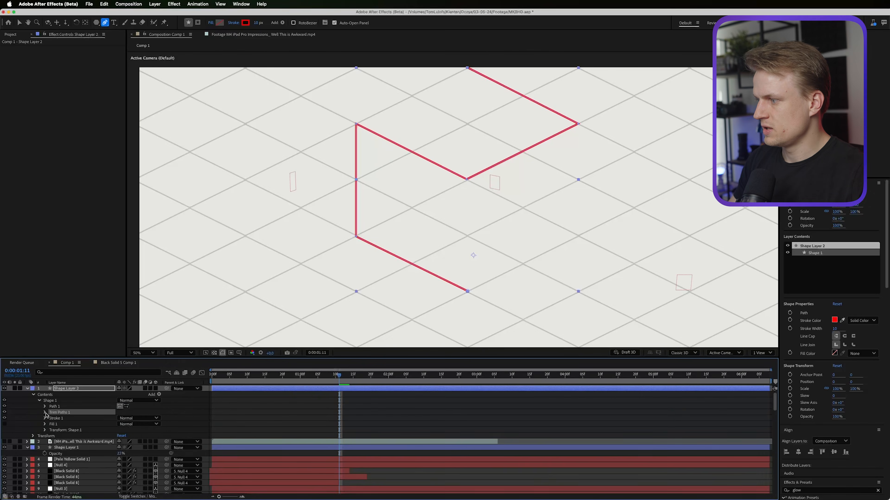
pyautogui.click(45, 413)
pyautogui.click(57, 424)
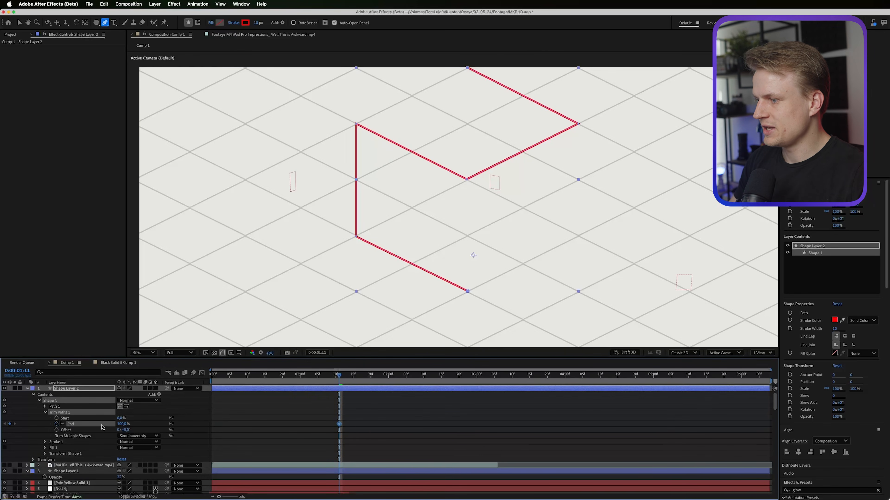
pyautogui.moveTo(122, 425)
pyautogui.mouseDown()
pyautogui.moveTo(107, 429)
pyautogui.moveTo(139, 430)
pyautogui.mouseUp()
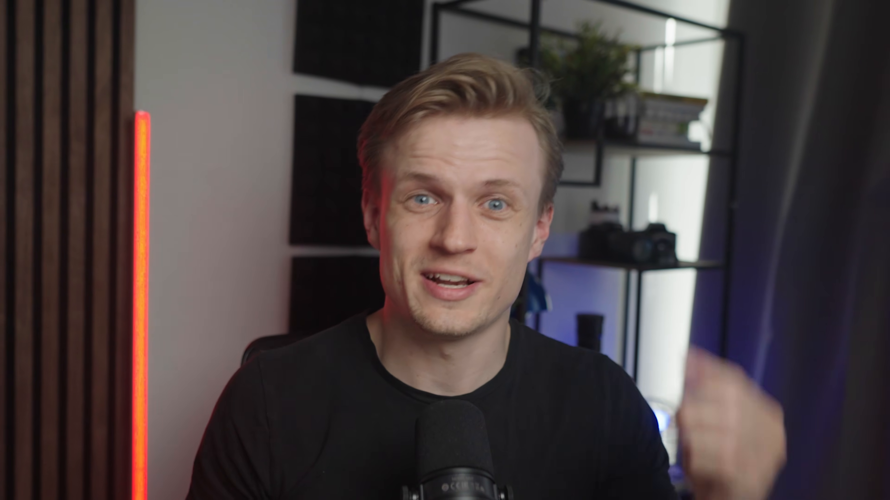